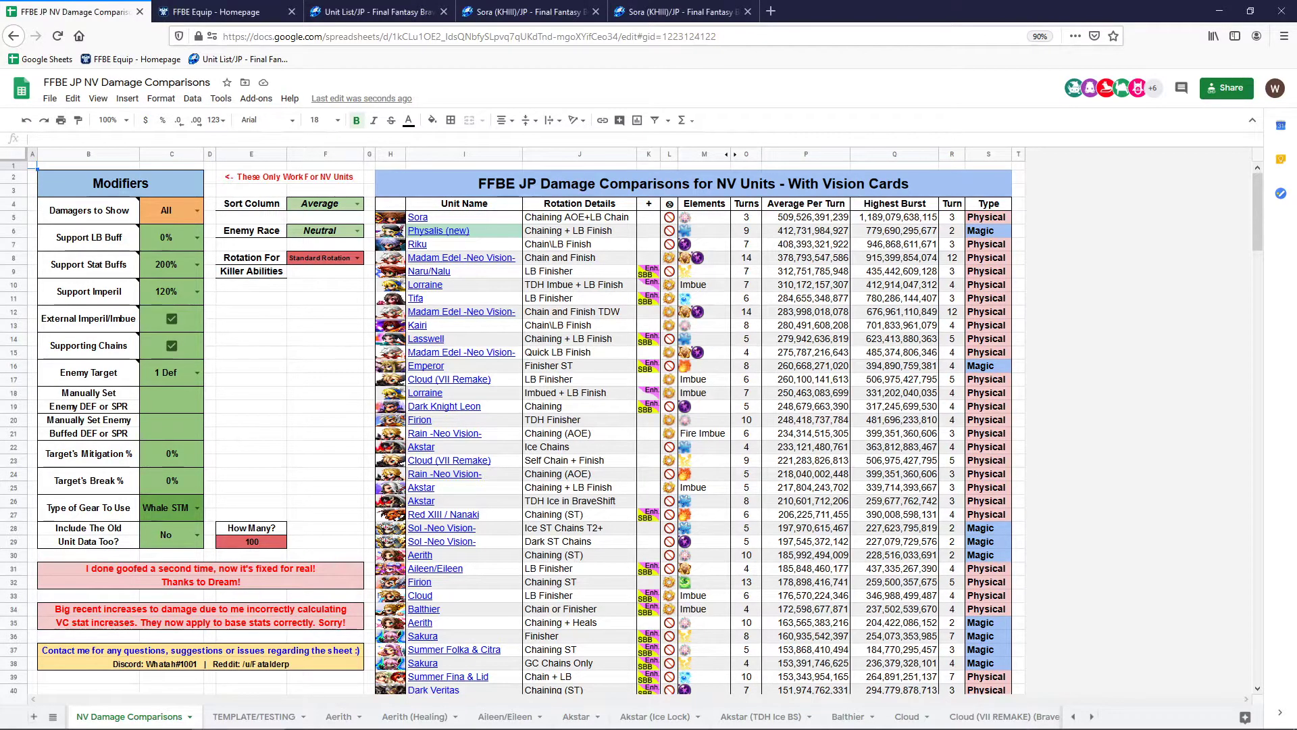
# Open the TEMPLATE/TESTING sheet and go to Sora's Braveshift cell for Main Stat /w EX
pyautogui.click(254, 717)
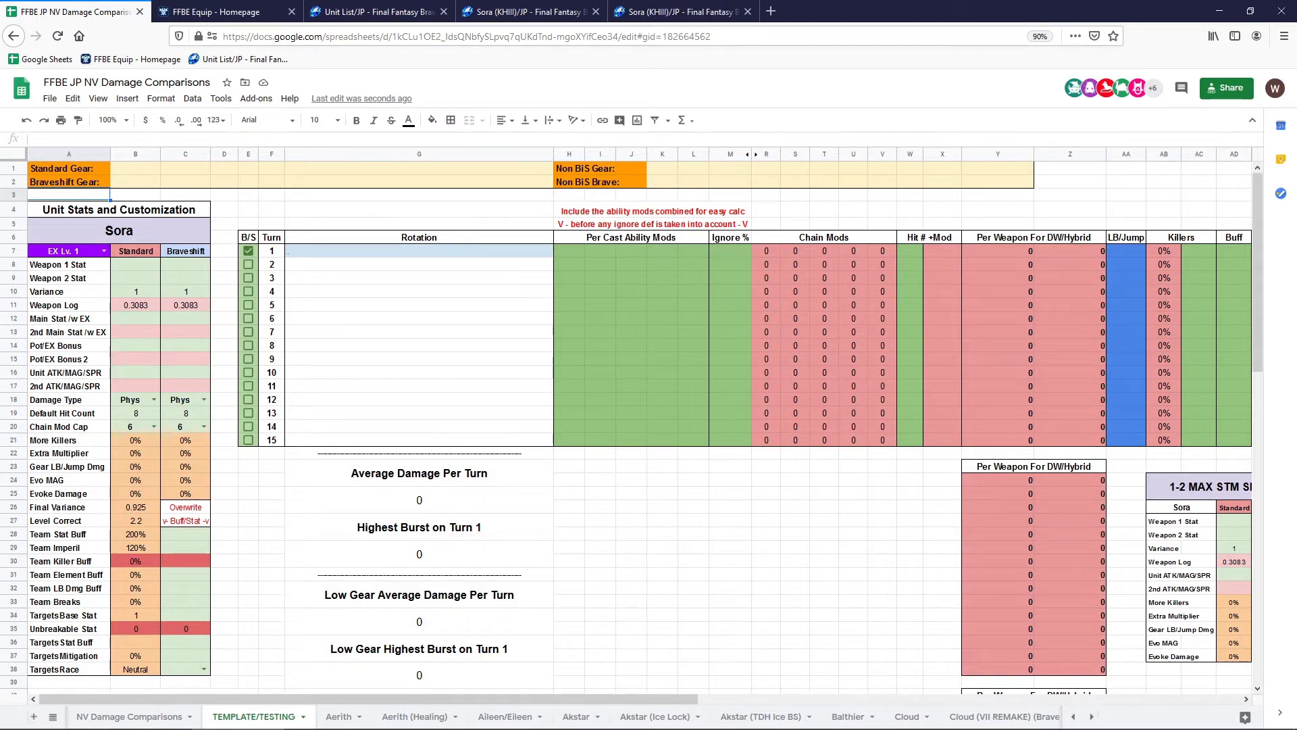
pyautogui.click(119, 230)
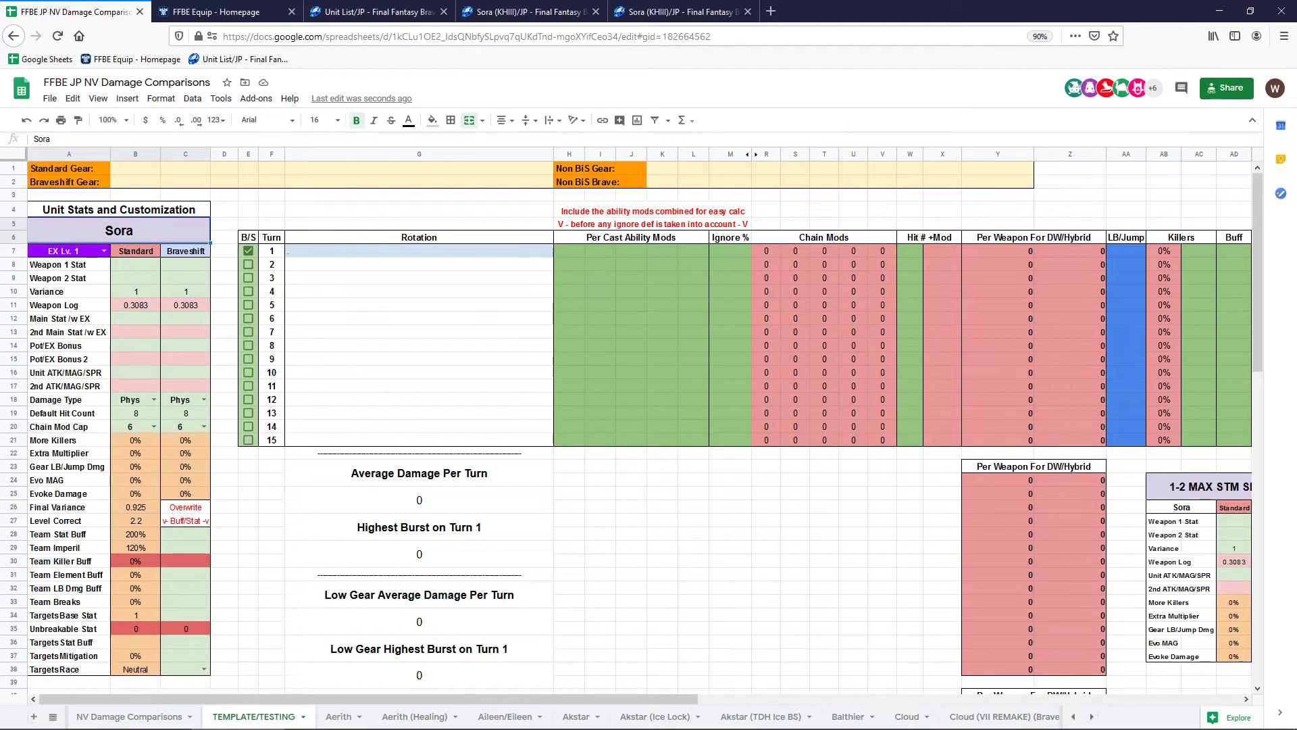
pyautogui.press('Down')
pyautogui.press('Down')
pyautogui.press('Down')
pyautogui.press('Down')
pyautogui.press('Down')
pyautogui.press('Down')
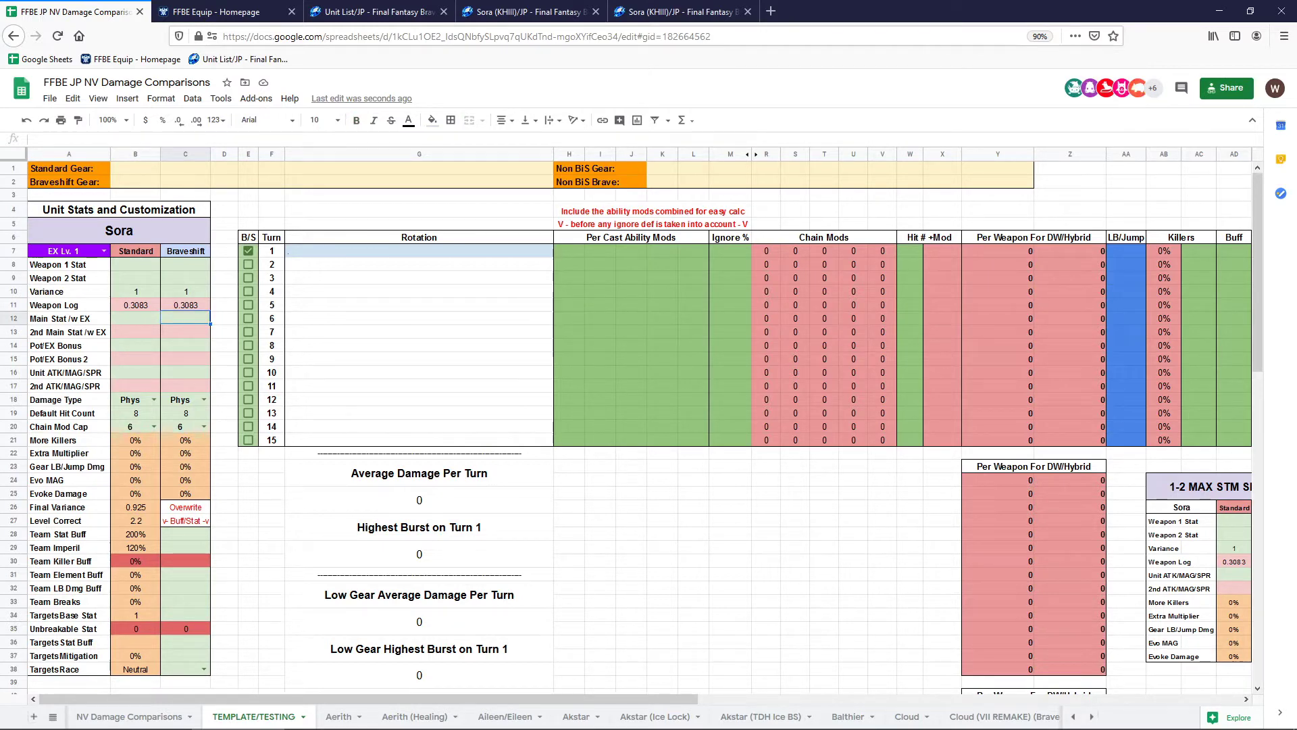
# Switch to the FFBE Equip site, set its theme to Dark and open the Unit builder
pyautogui.hotkey('ctrl', 'Tab')
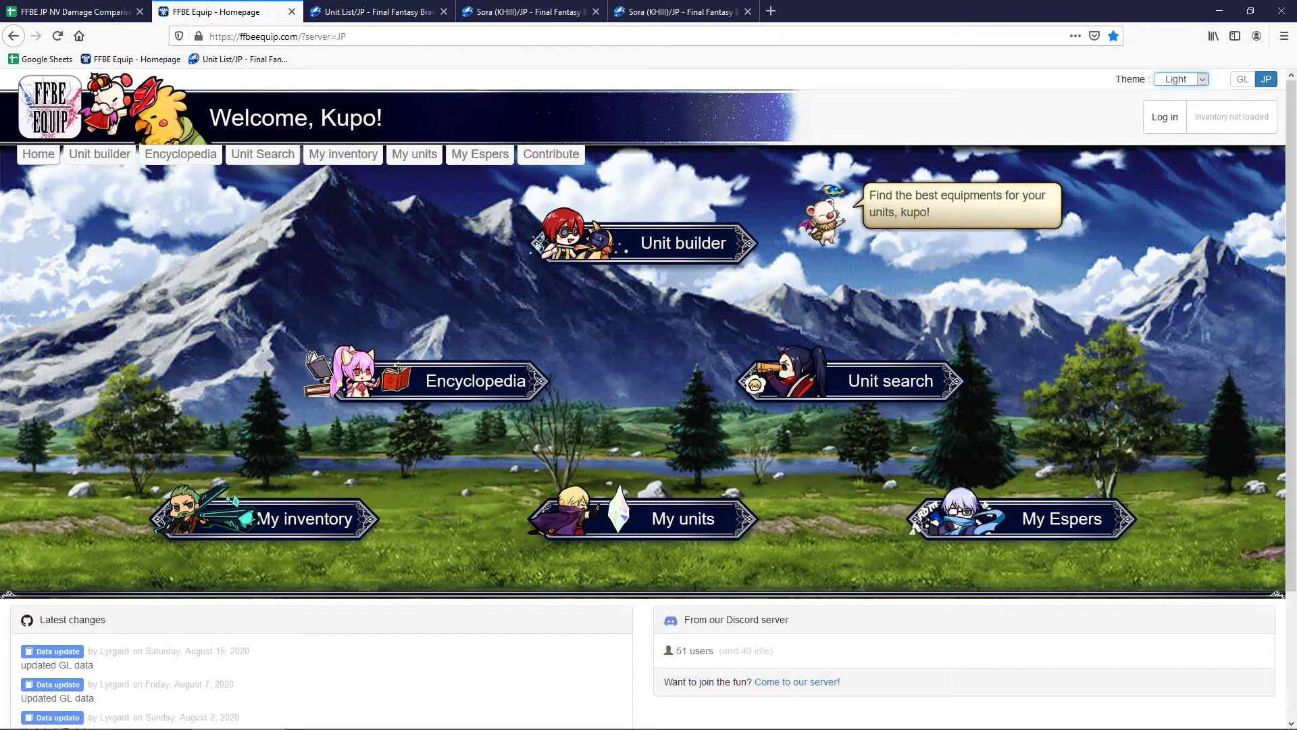
pyautogui.click(1181, 79)
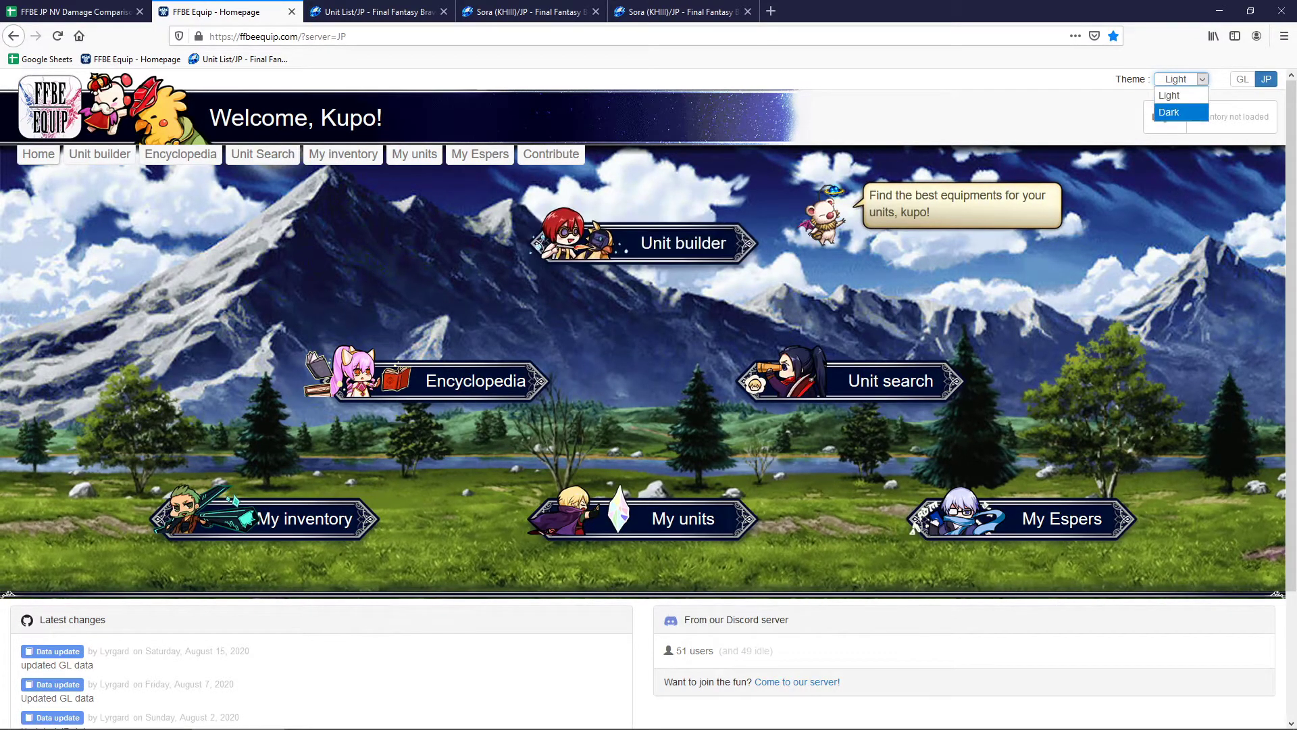
pyautogui.press('Return')
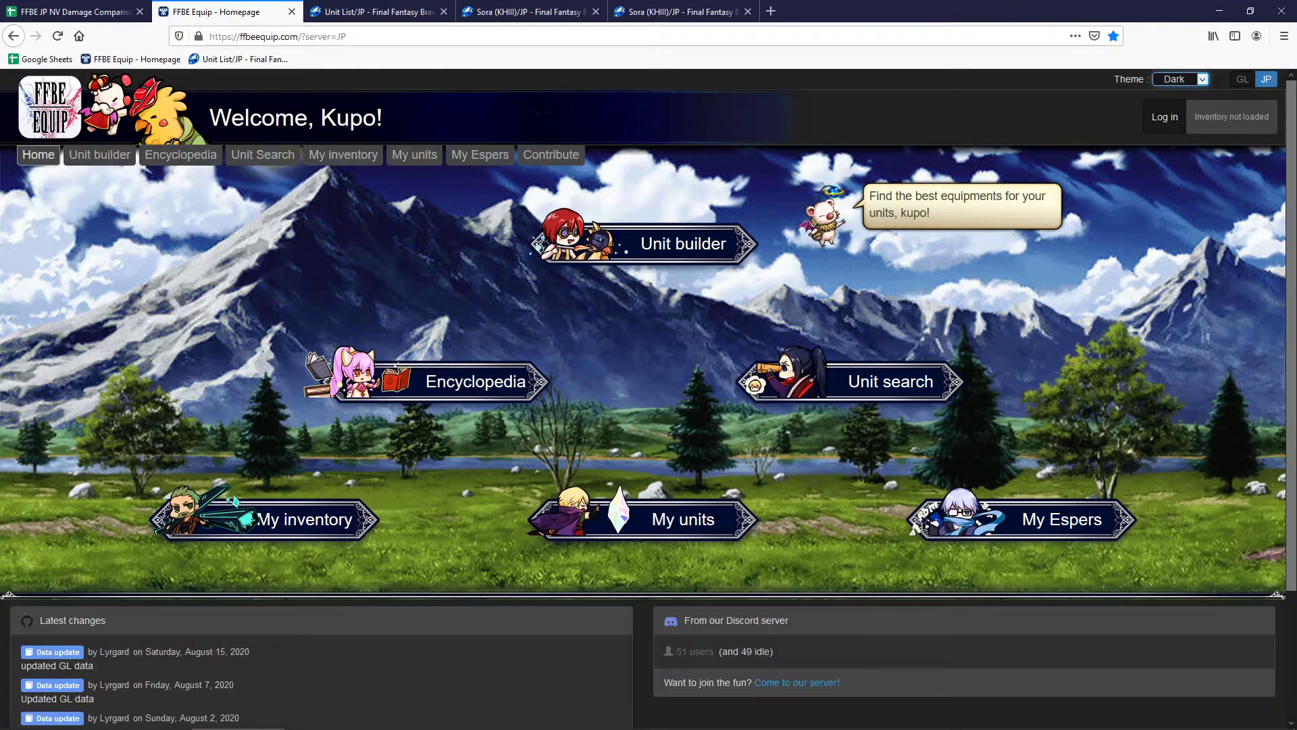
pyautogui.press('F5')
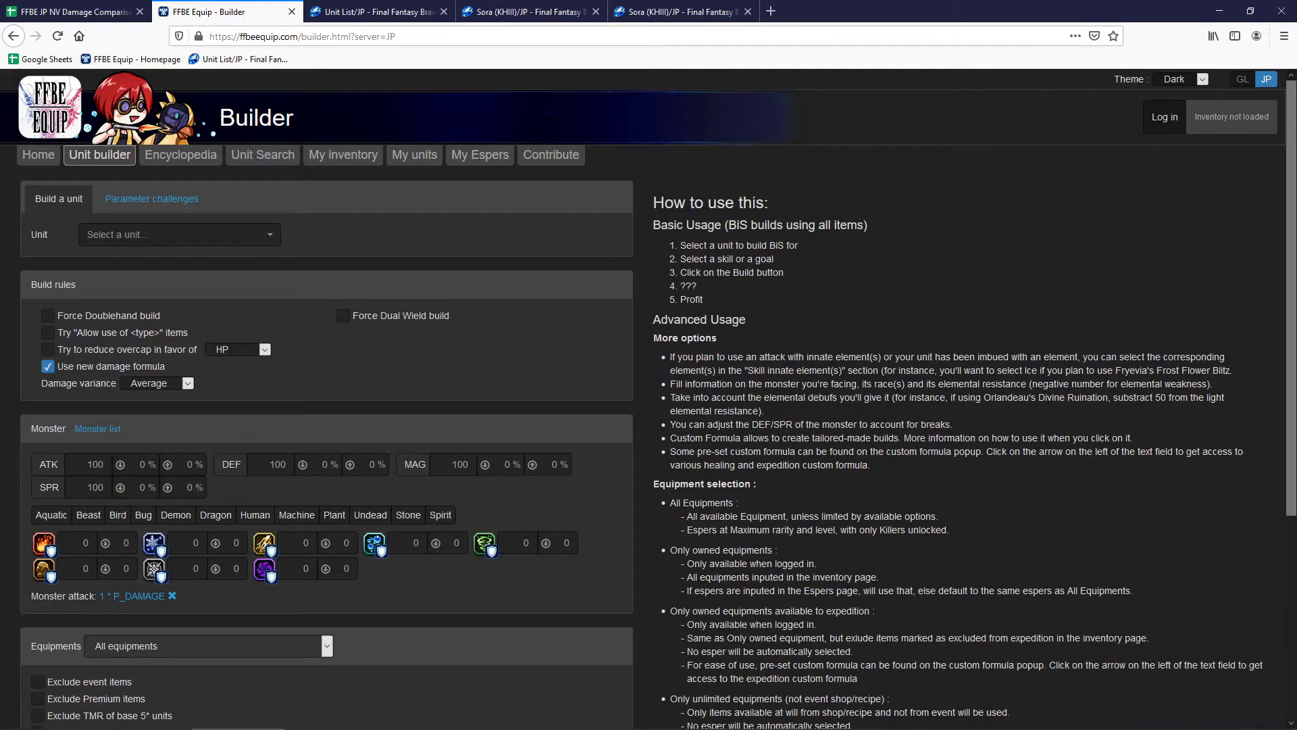
# Choose Sora (KHIII) - Brave Shifted as the unit to build
pyautogui.click(179, 234)
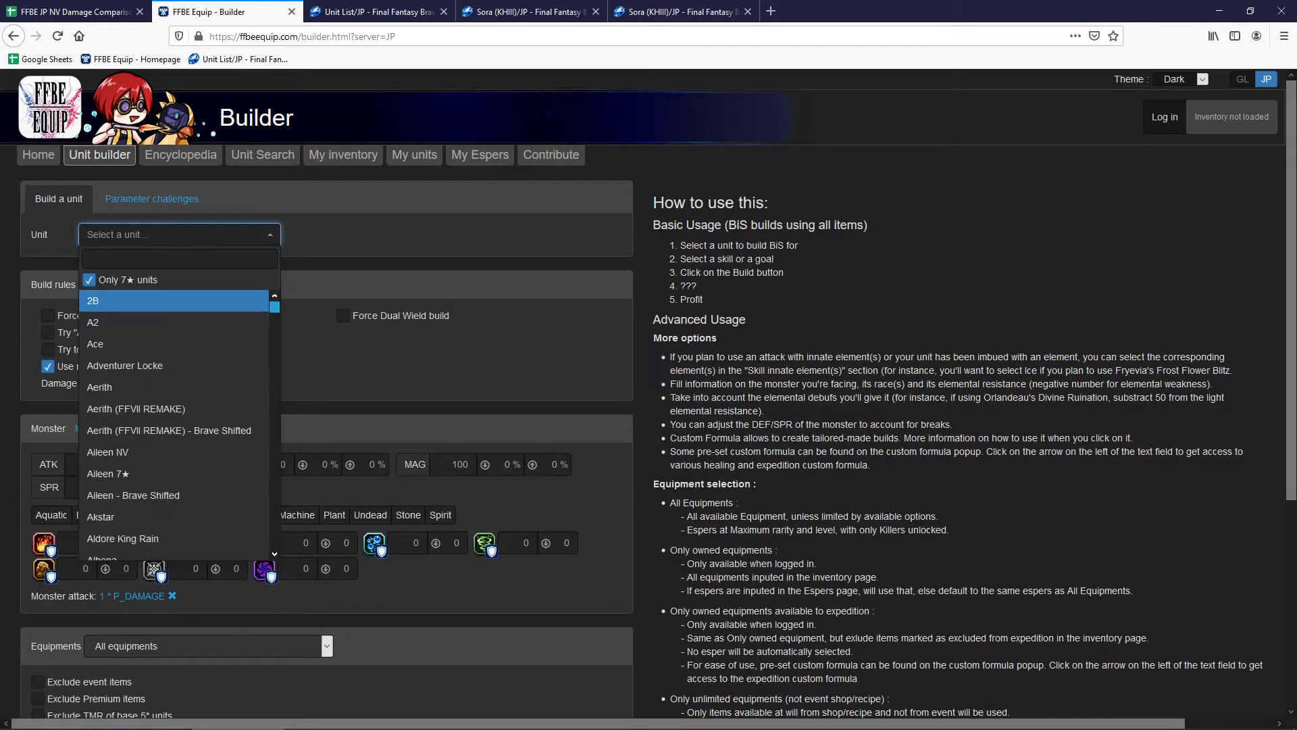
pyautogui.write('sora')
pyautogui.press('Down')
pyautogui.press('Down')
pyautogui.press('Return')
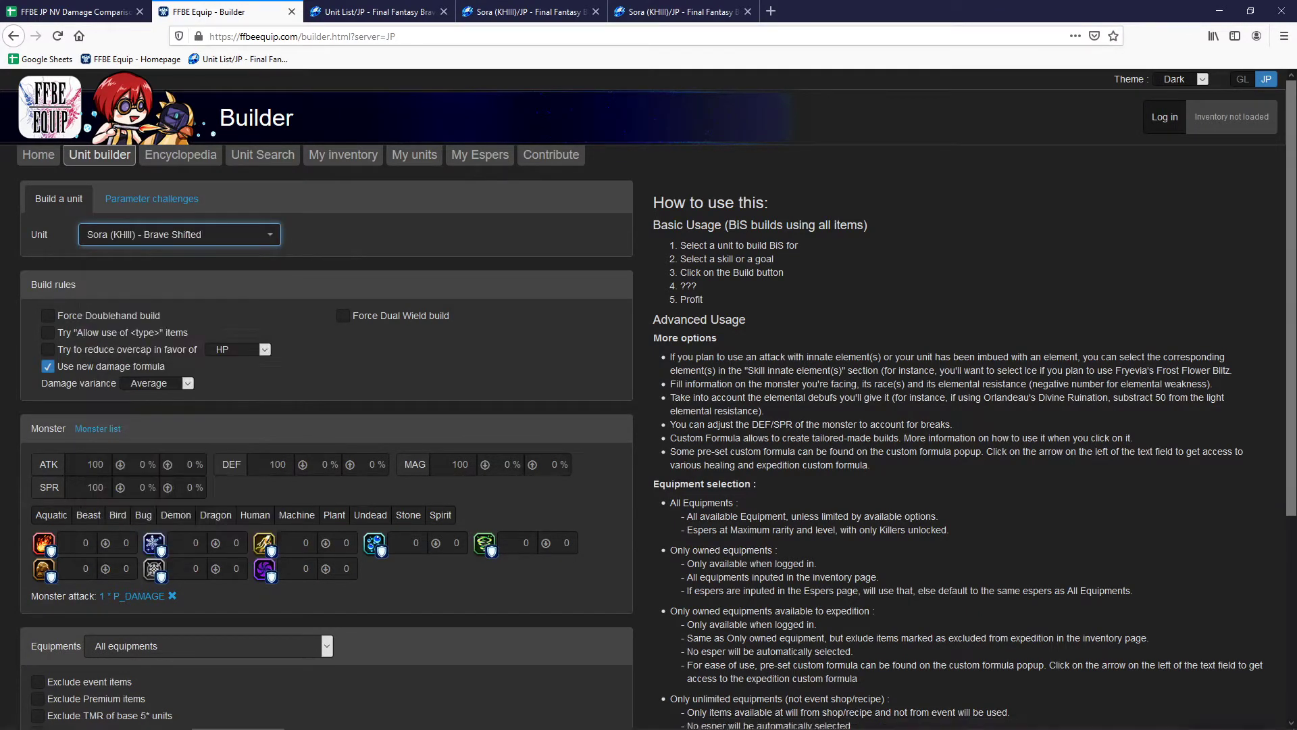
# Force a Dual Wield build and set the default weapon enhancement to Rare with ATK 10% and ATK 5%
pyautogui.scroll(-8, 649, 399)
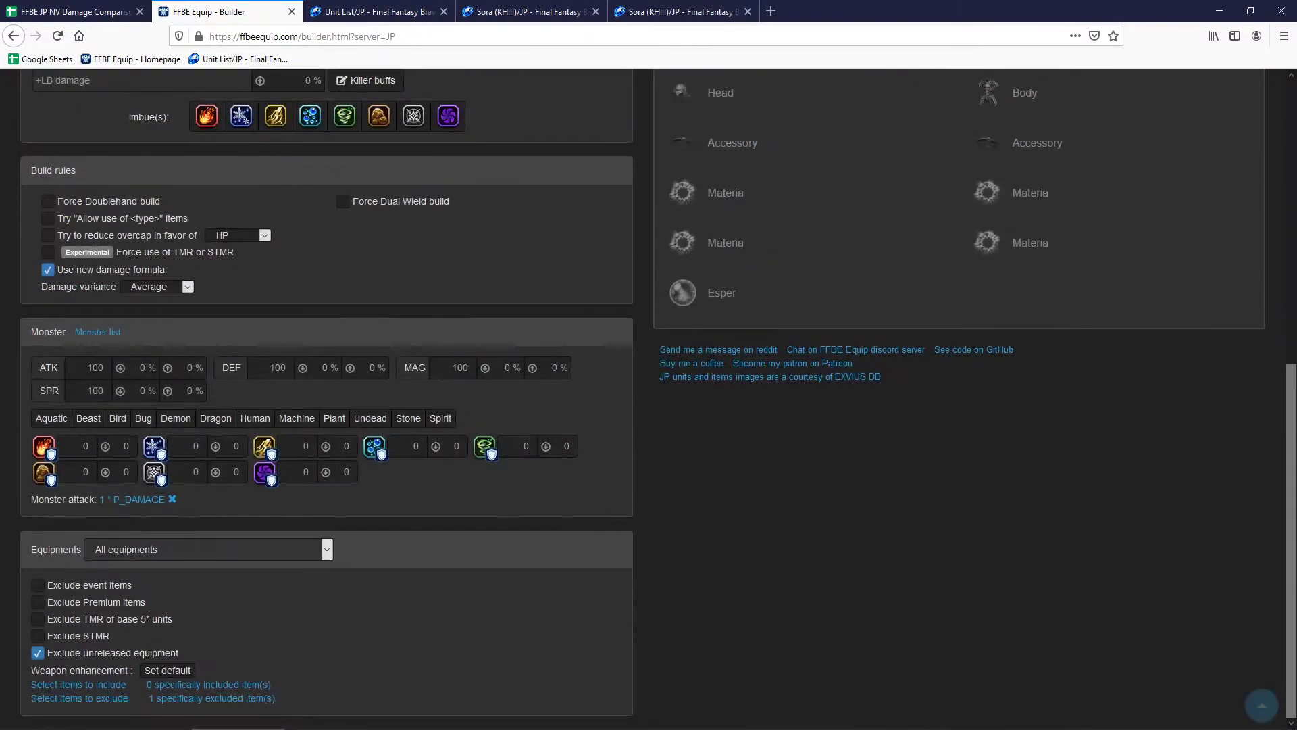
pyautogui.click(344, 202)
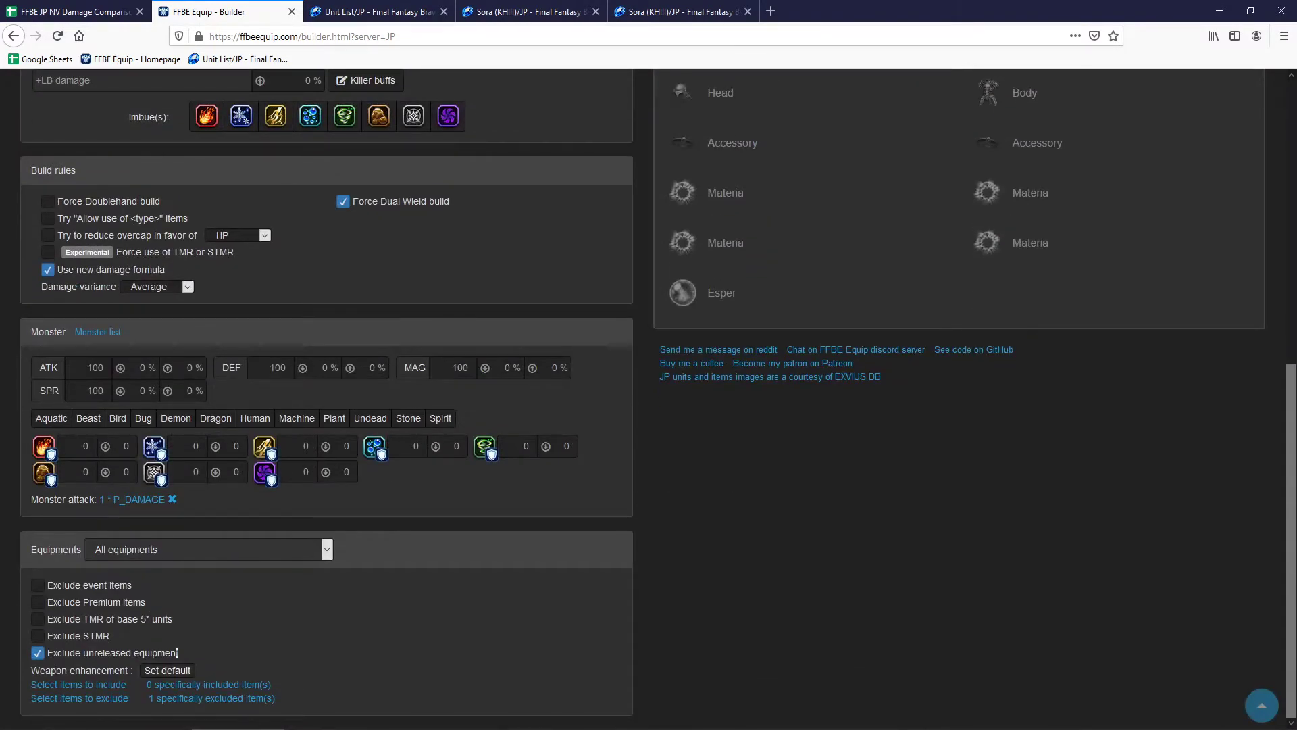
pyautogui.click(167, 671)
pyautogui.click(366, 187)
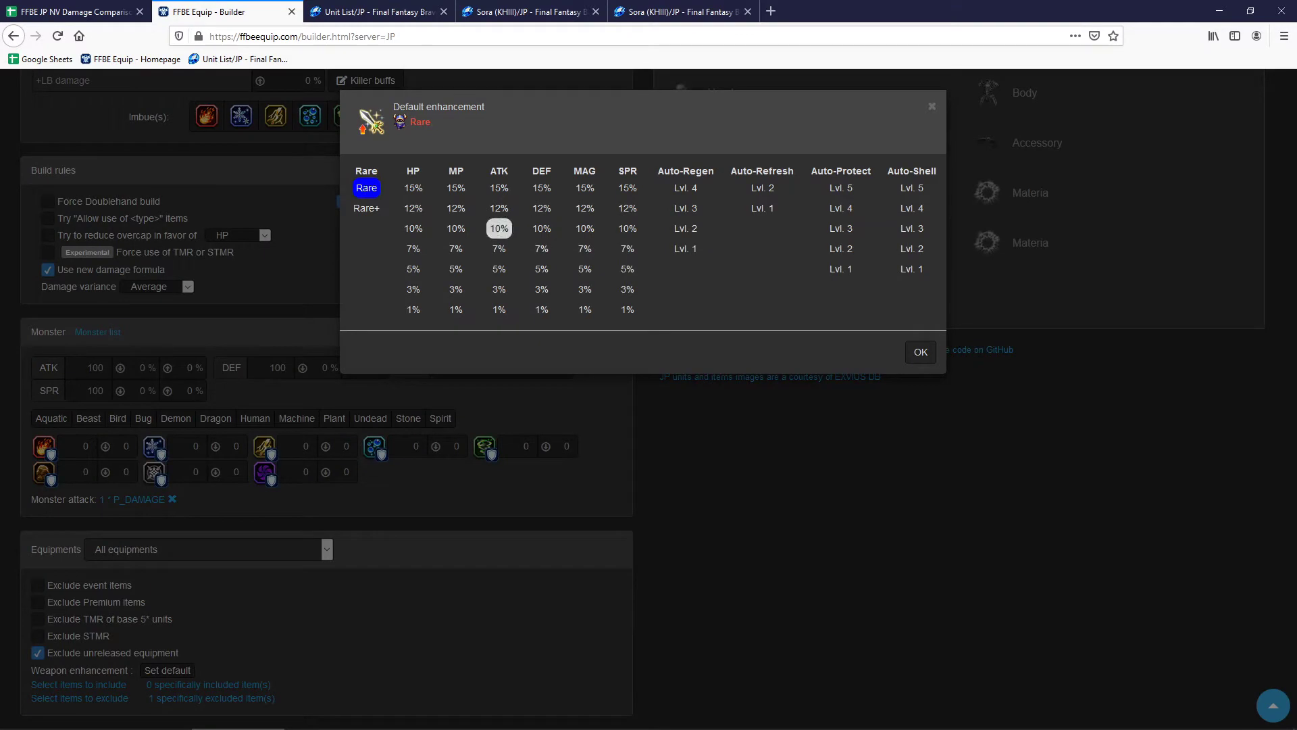
pyautogui.click(498, 227)
pyautogui.click(498, 267)
pyautogui.click(921, 351)
# Build Sora at EX +1 with the サークルオブライト limit burst as the goal to maximize
pyautogui.scroll(8, 921, 351)
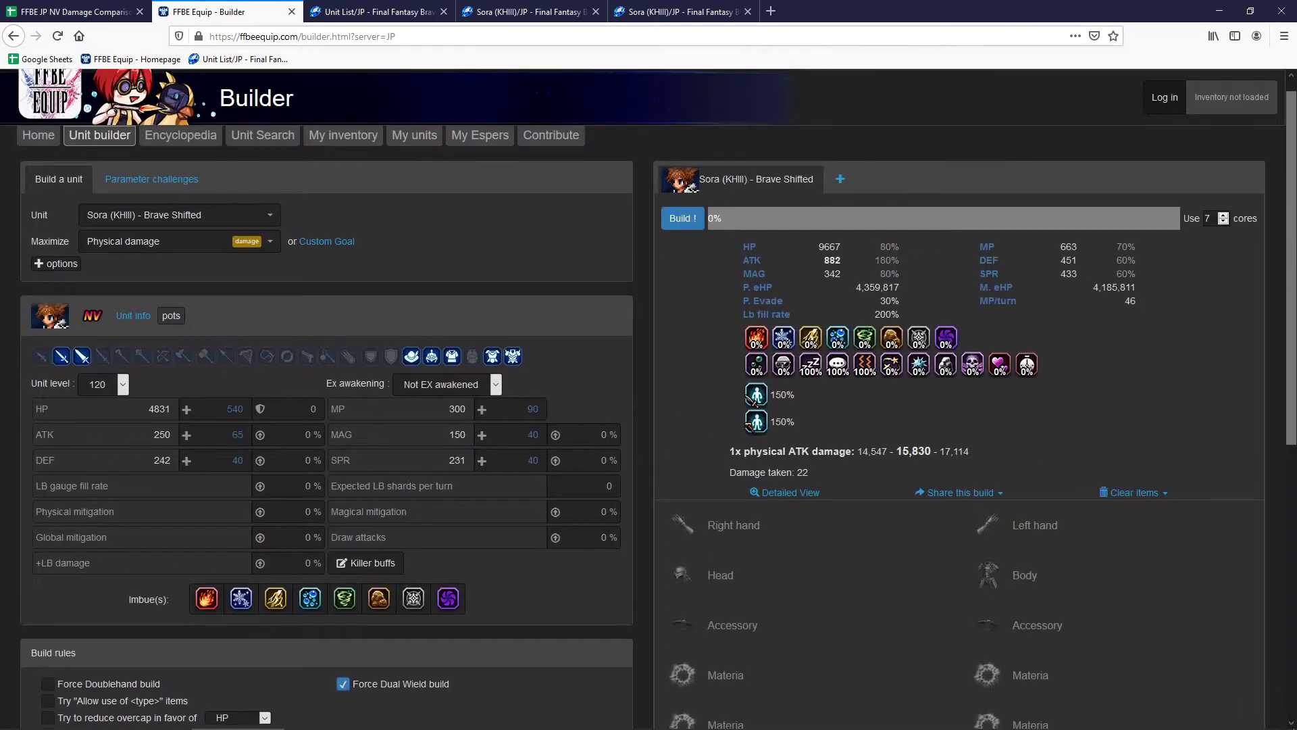
pyautogui.click(446, 384)
pyautogui.click(419, 420)
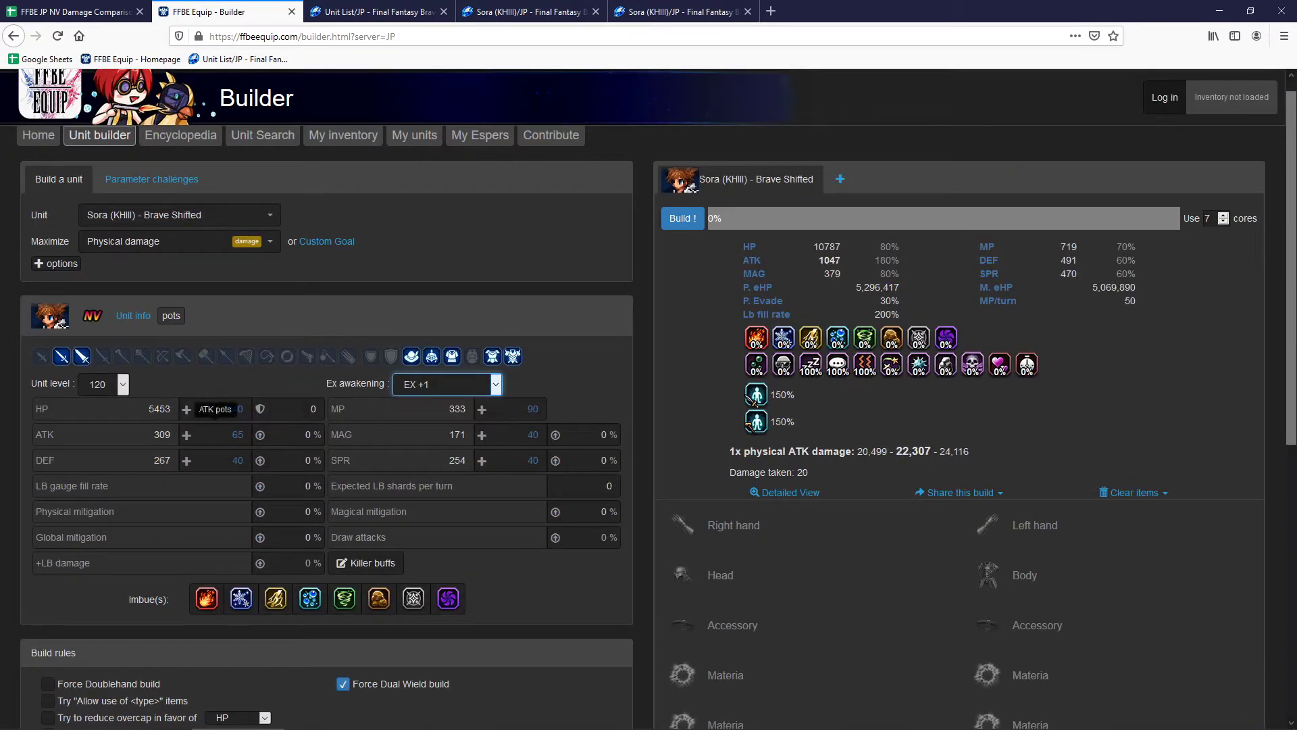
pyautogui.click(175, 241)
pyautogui.click(148, 329)
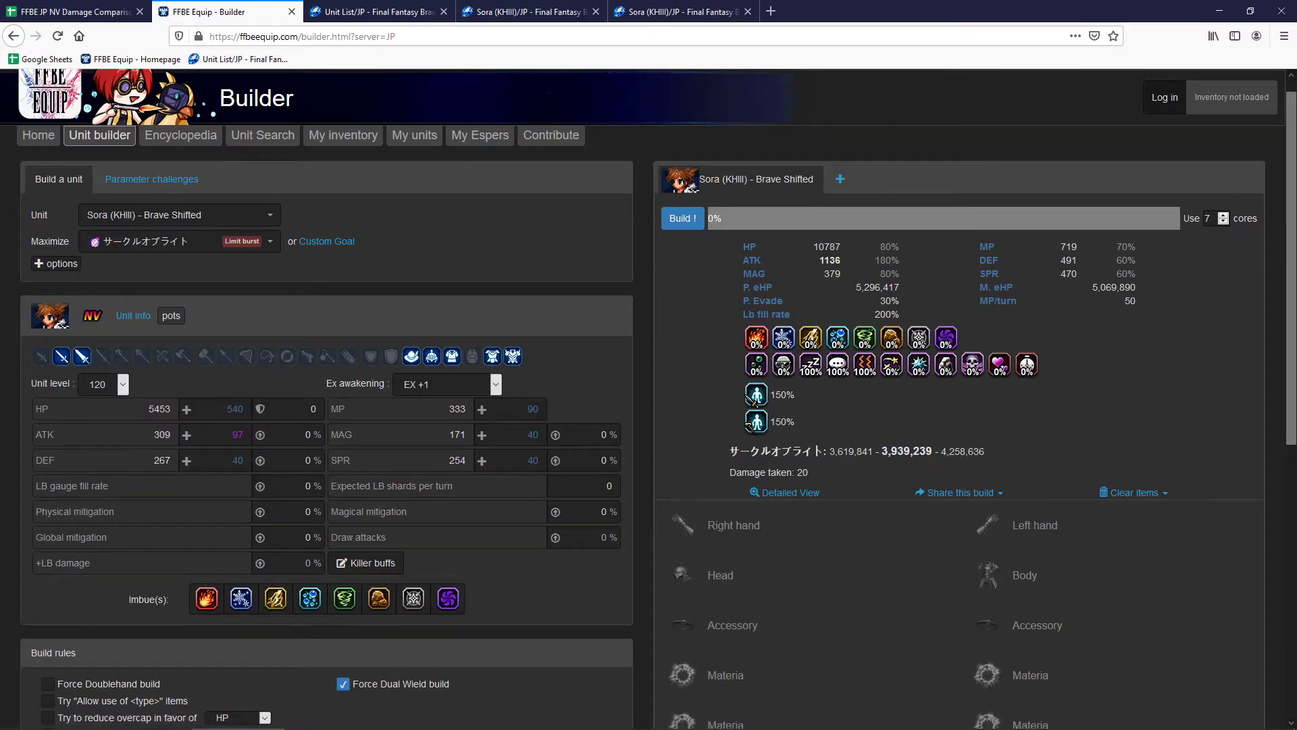
pyautogui.click(683, 218)
pyautogui.click(683, 218)
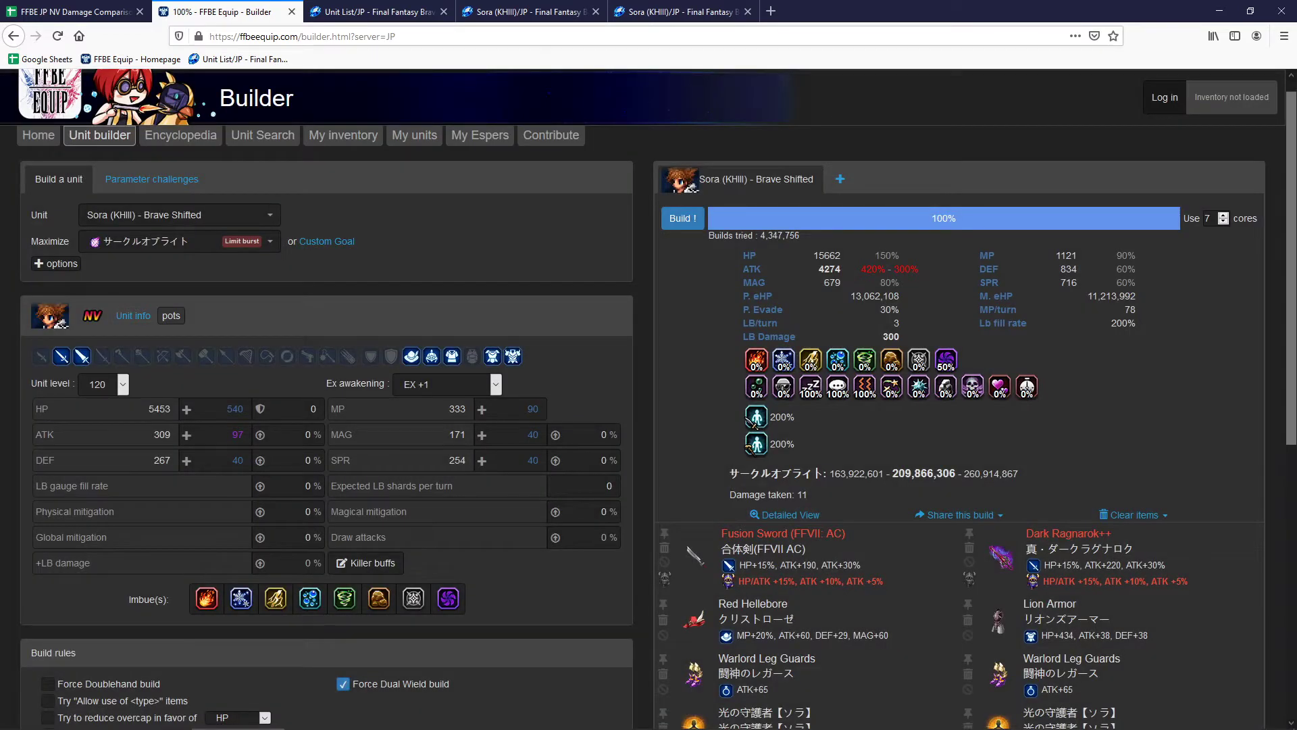
# Pin one GF Extension materia, drop the second one and run the build again
pyautogui.scroll(-5, 649, 398)
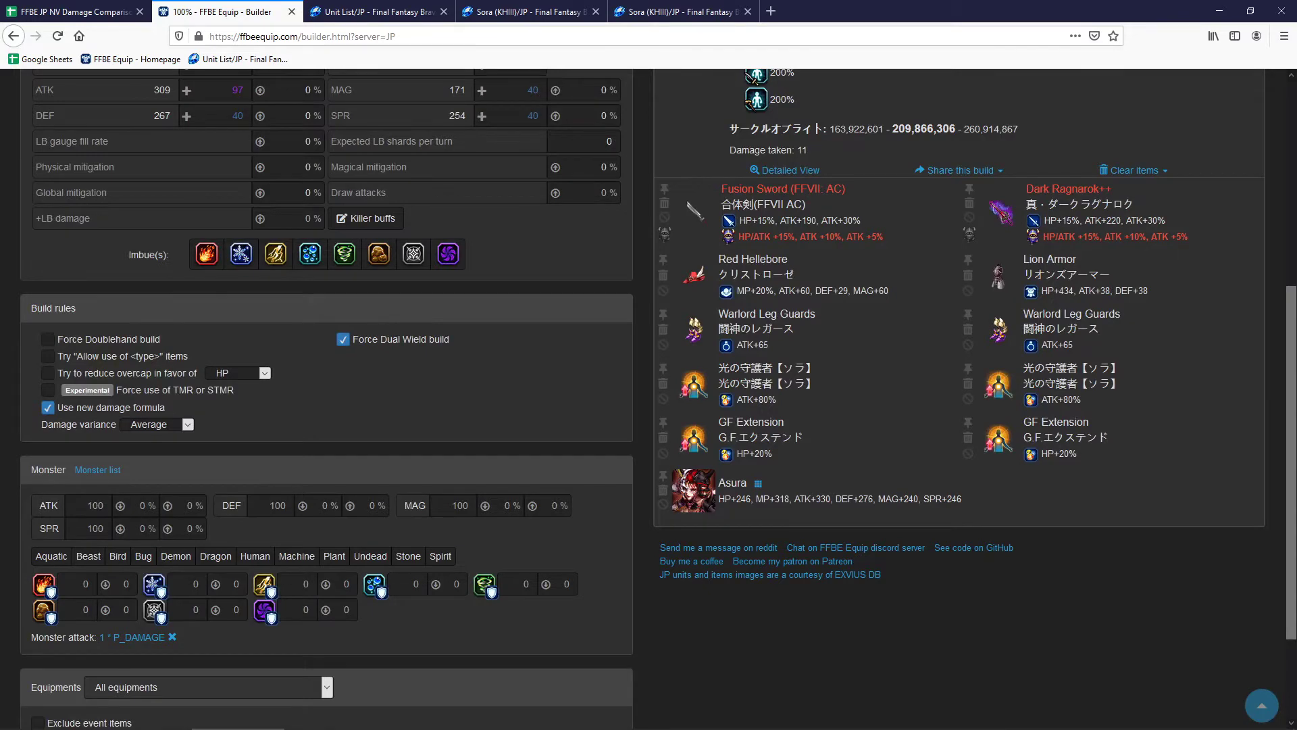
pyautogui.click(663, 422)
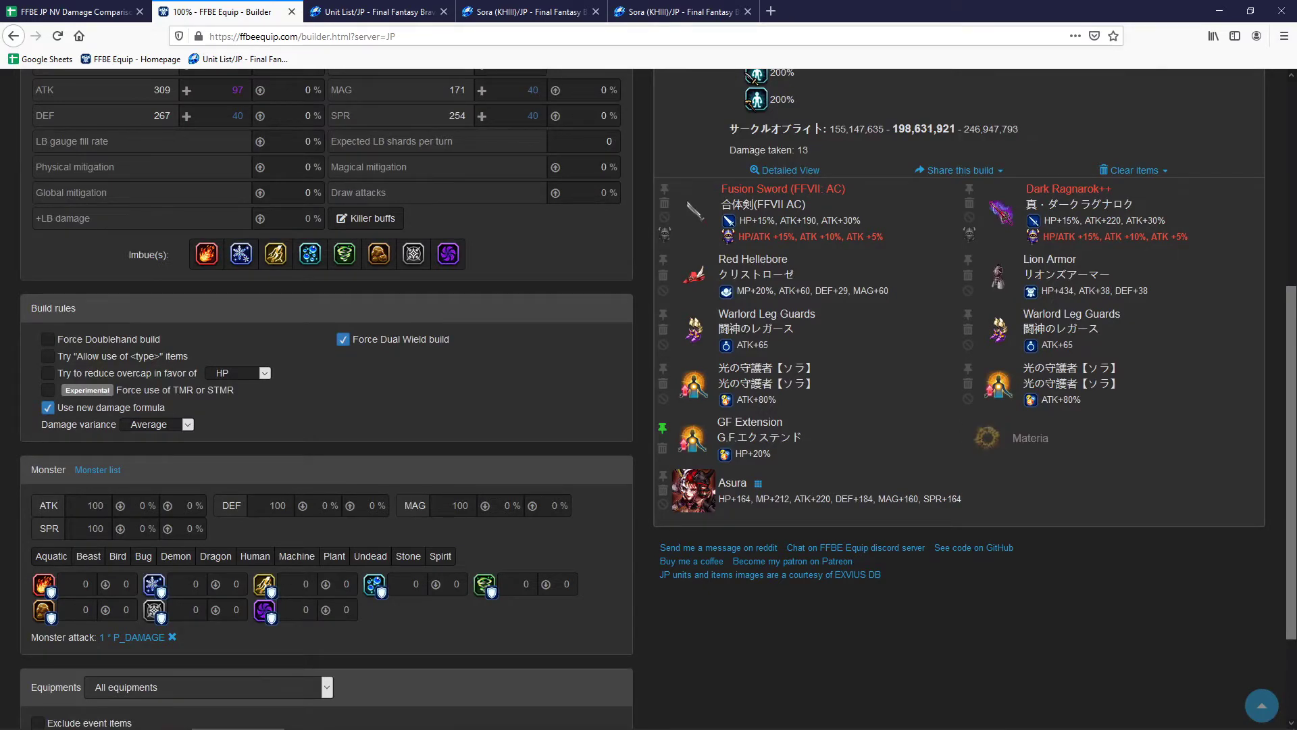
pyautogui.scroll(5, 648, 399)
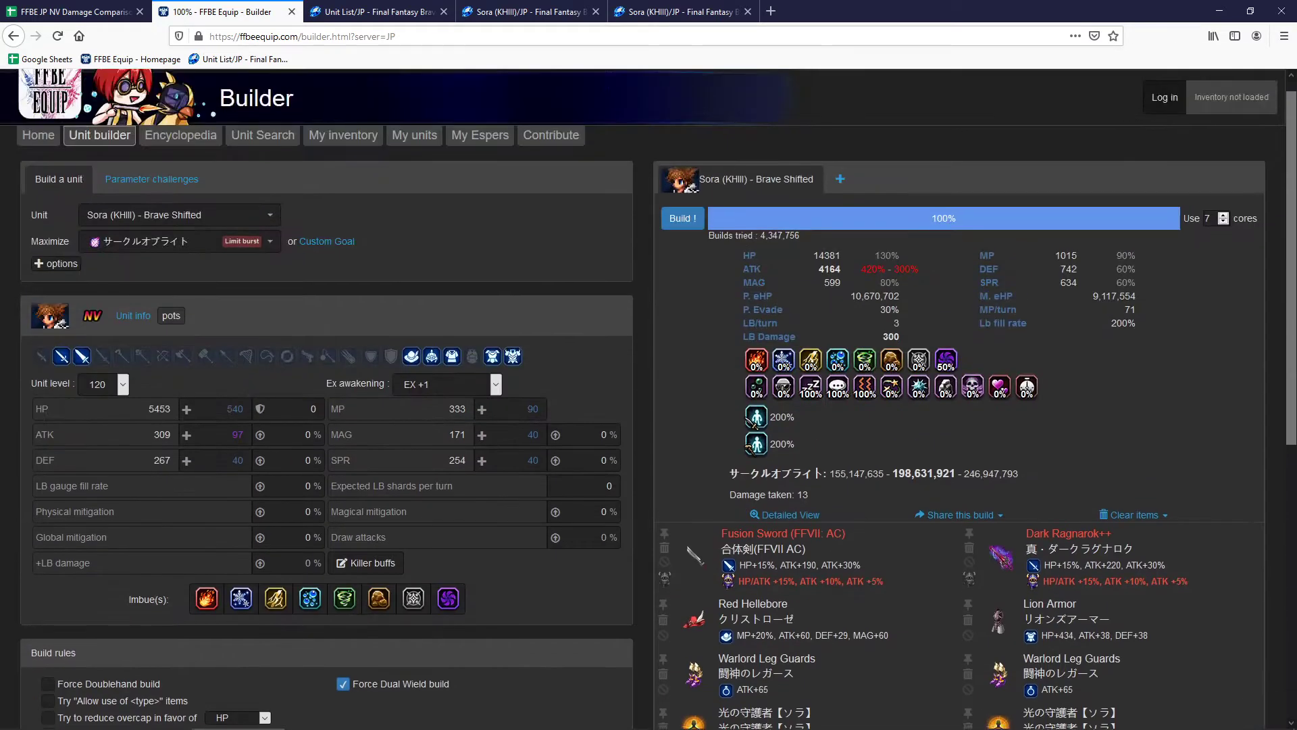
pyautogui.click(682, 218)
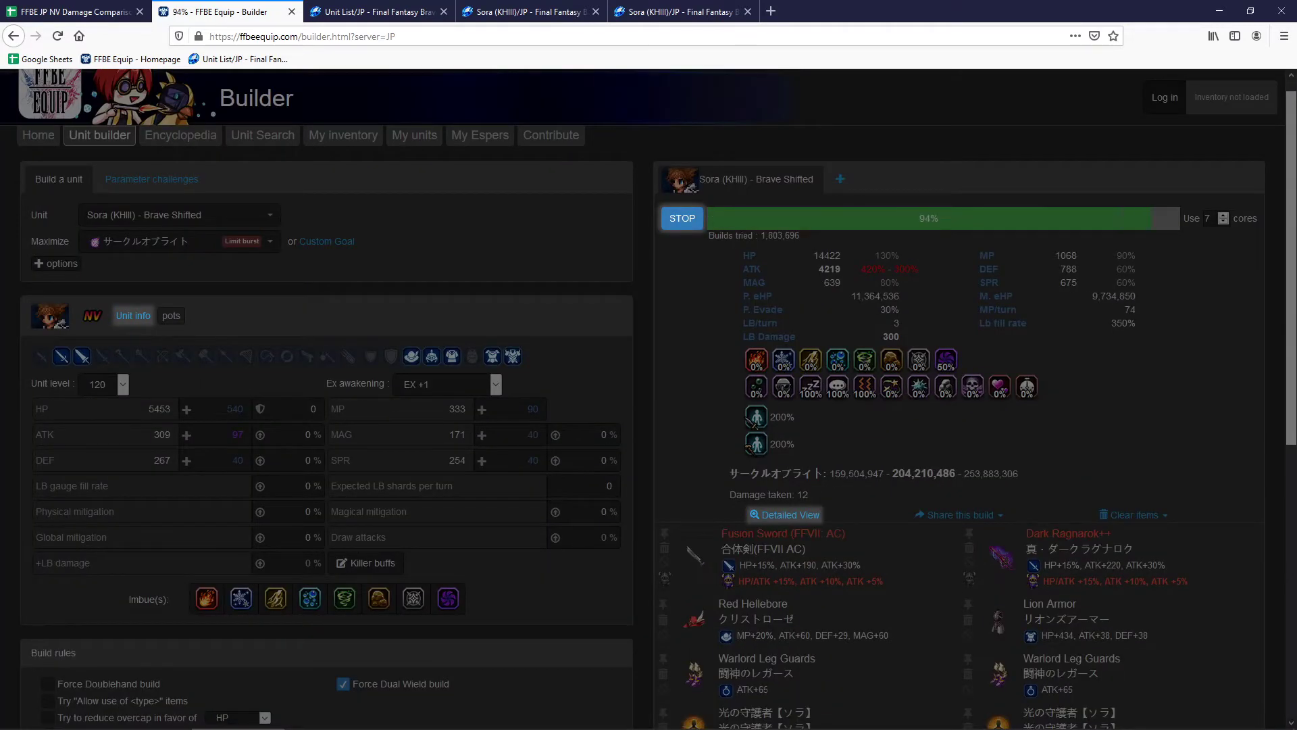
pyautogui.scroll(-3, 648, 398)
pyautogui.scroll(4, 649, 399)
pyautogui.scroll(-4, 649, 398)
pyautogui.scroll(4, 649, 399)
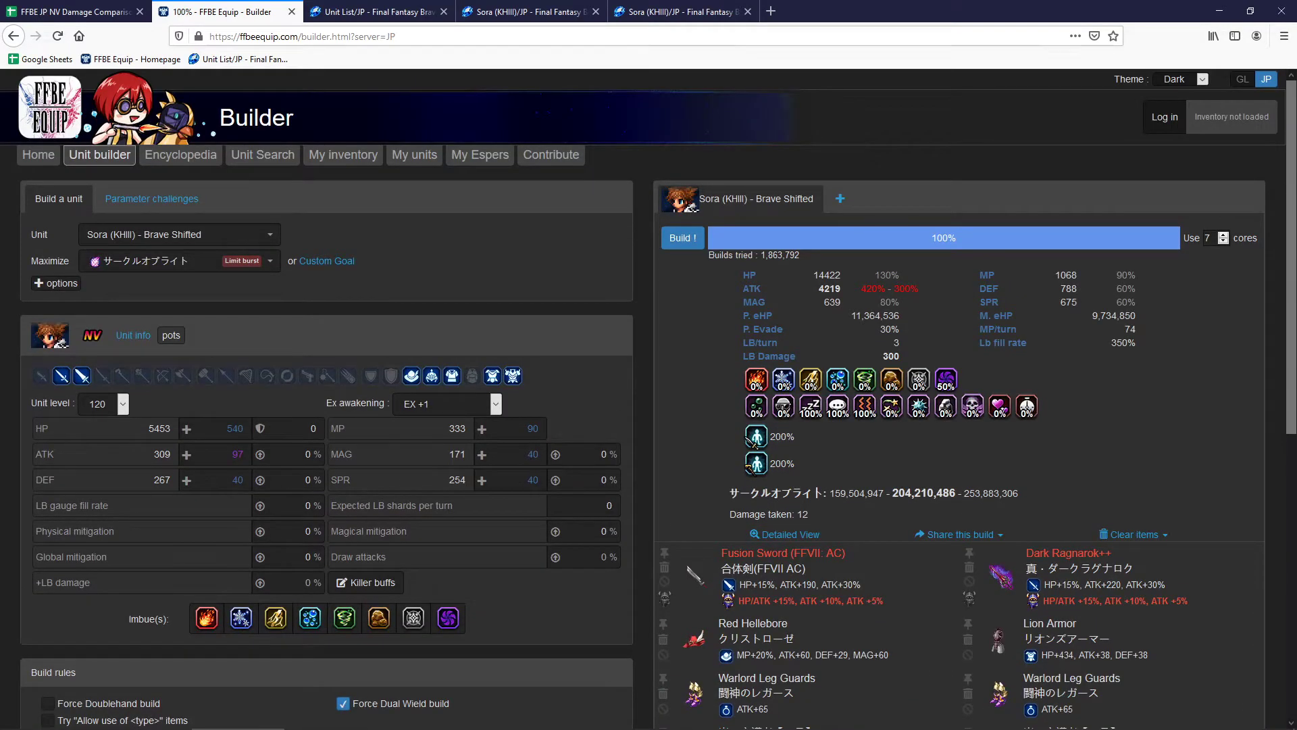
# Back in the damage spreadsheet, enter 4219 as the Braveshift Unit ATK/MAG/SPR
pyautogui.hotkey('ctrl', 'shift', 'Tab')
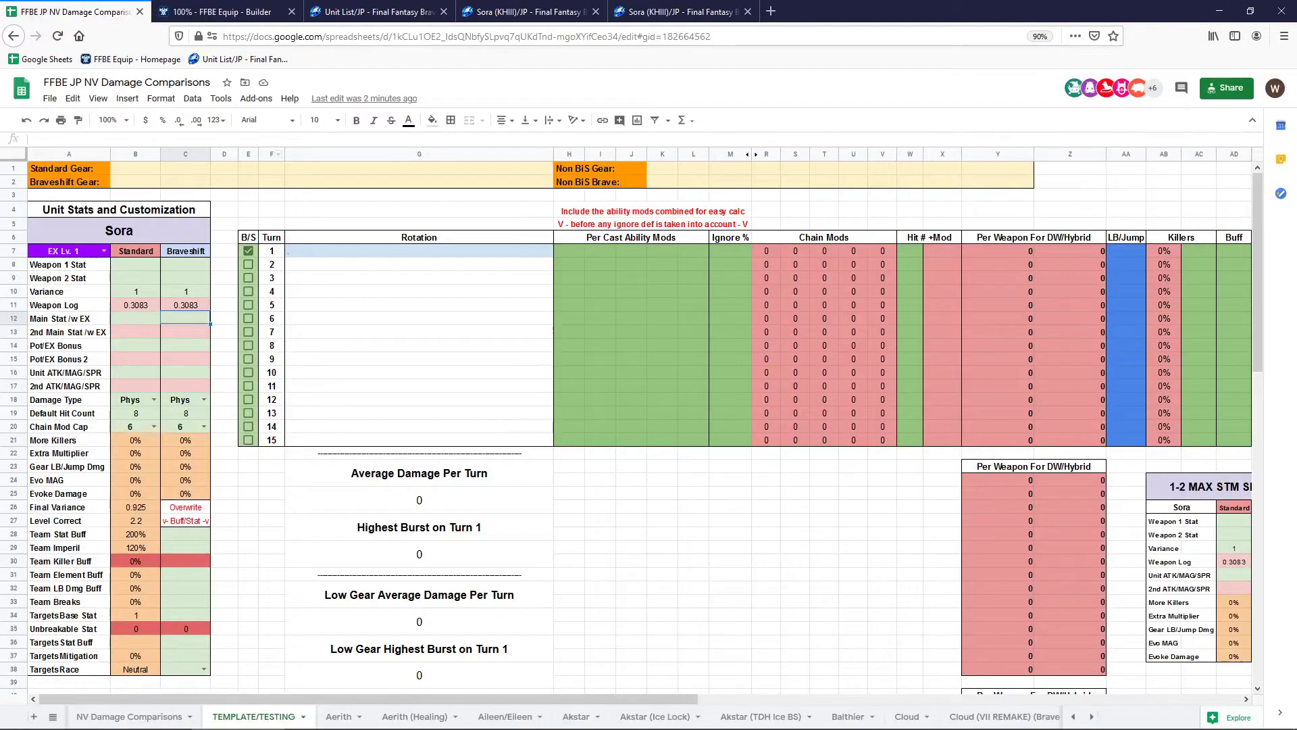
pyautogui.click(185, 372)
pyautogui.write('4219')
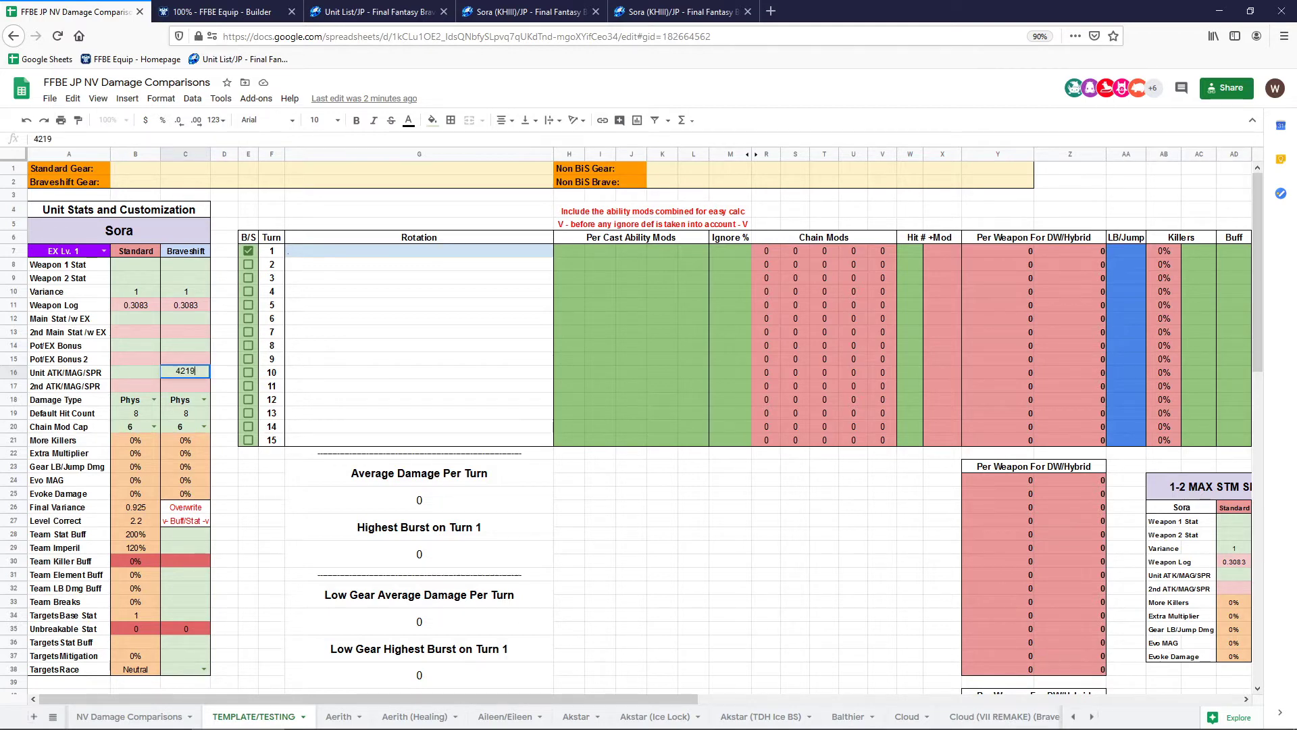
# Check Sora's base ATK and pots in the builder, and enter 309 as Braveshift Main Stat and 97 as Pot/EX Bonus
pyautogui.click(222, 12)
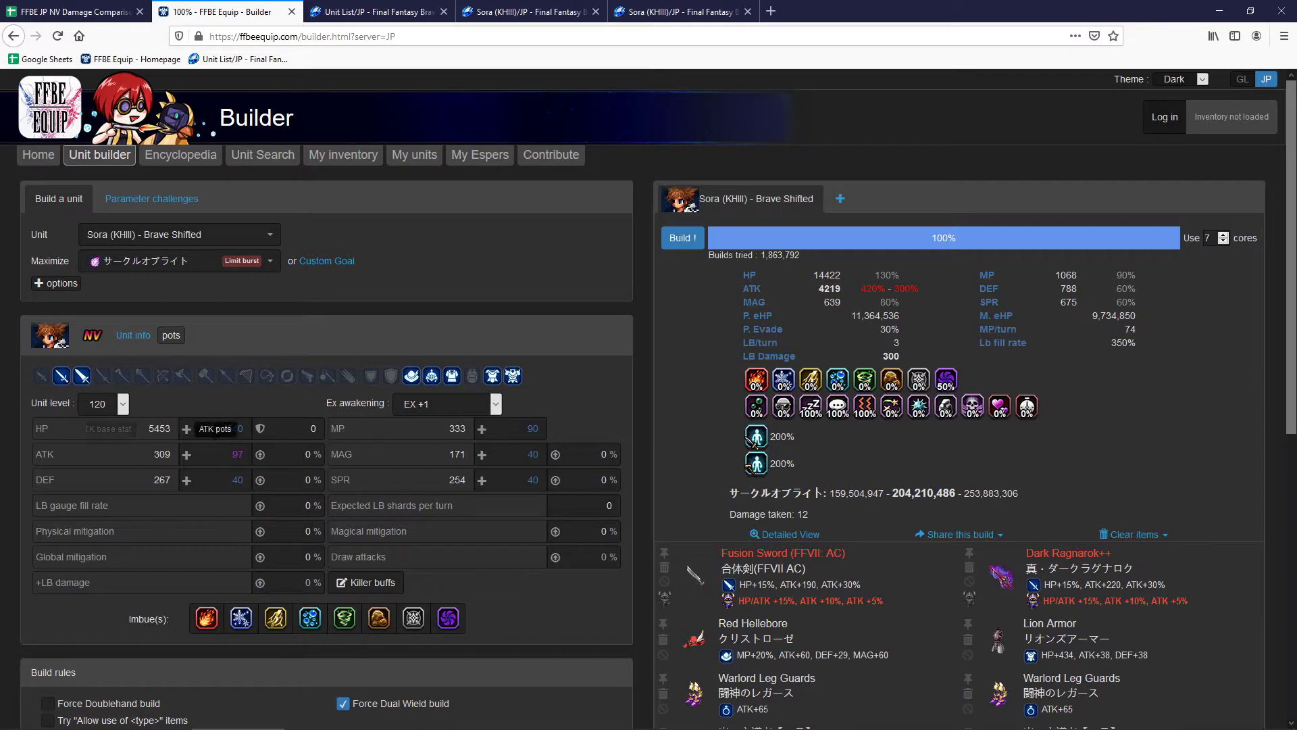
pyautogui.click(78, 13)
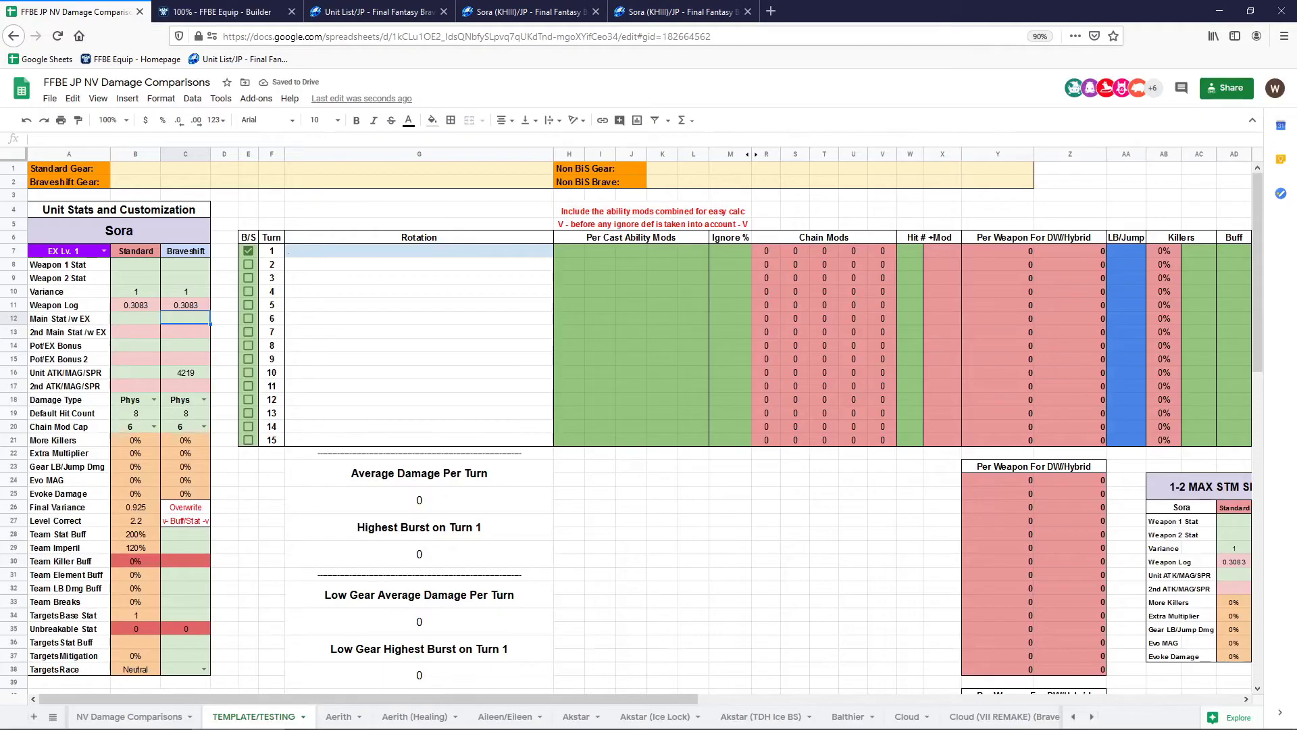
pyautogui.write('309')
pyautogui.press('Down')
pyautogui.press('Down')
pyautogui.write('97')
pyautogui.press('Right')
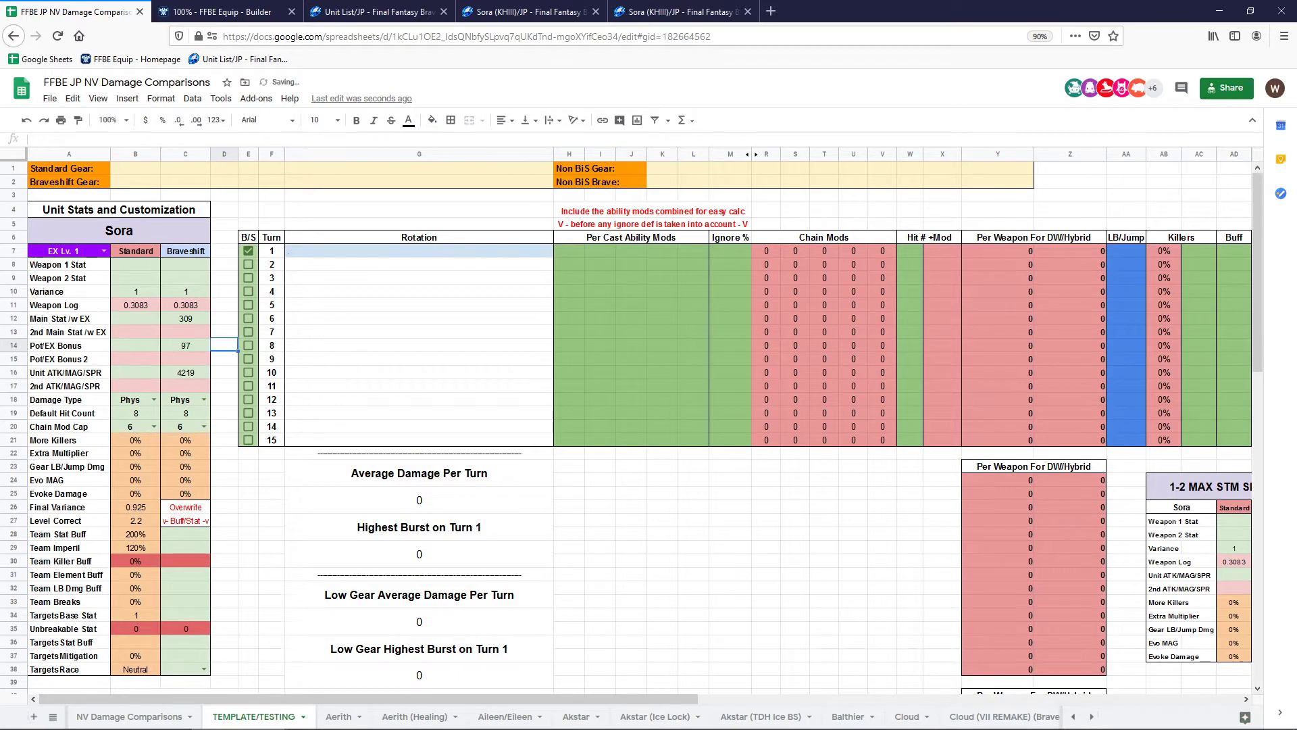
# Look up the build's weapon ATK values and enter 220 as Braveshift Weapon 1 Stat and 190 as Weapon 2 Stat
pyautogui.click(186, 265)
pyautogui.hotkey('ctrl', 'Tab')
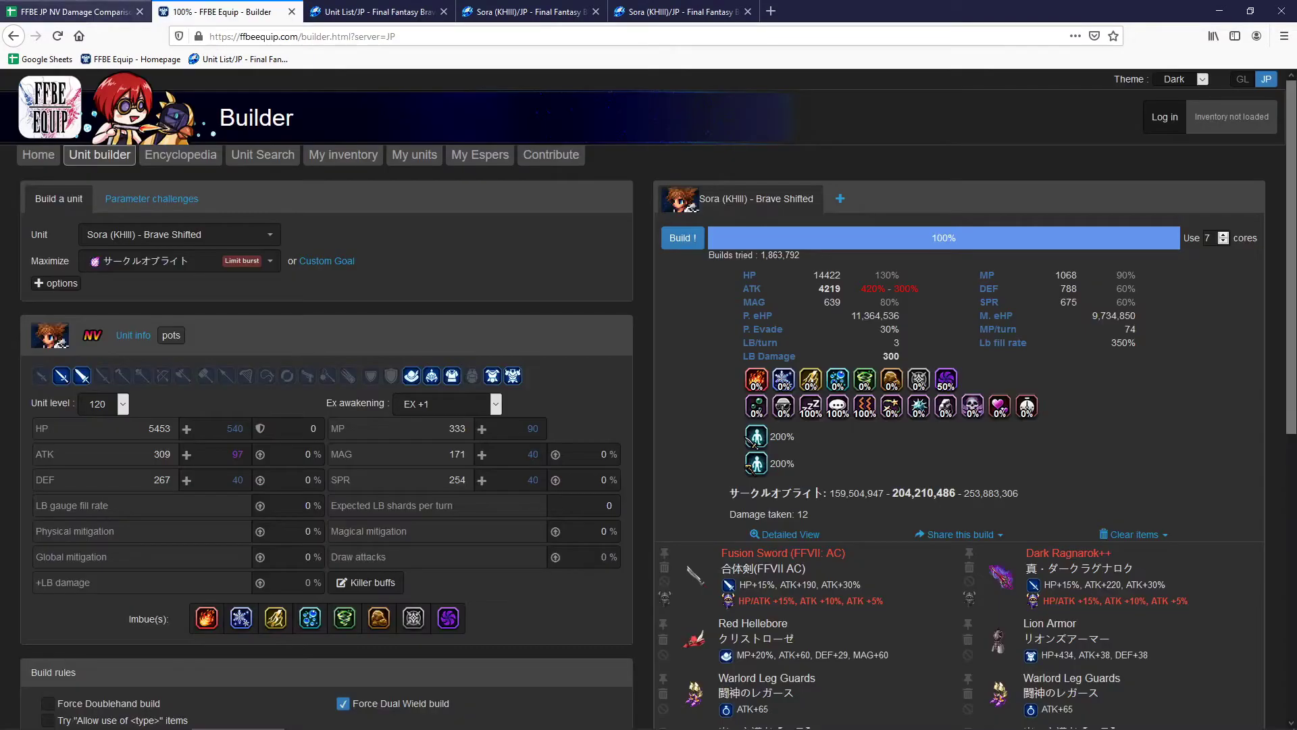
pyautogui.hotkey('ctrl', 'shift', 'Tab')
pyautogui.write('220')
pyautogui.press('Return')
pyautogui.write('190')
pyautogui.click(223, 291)
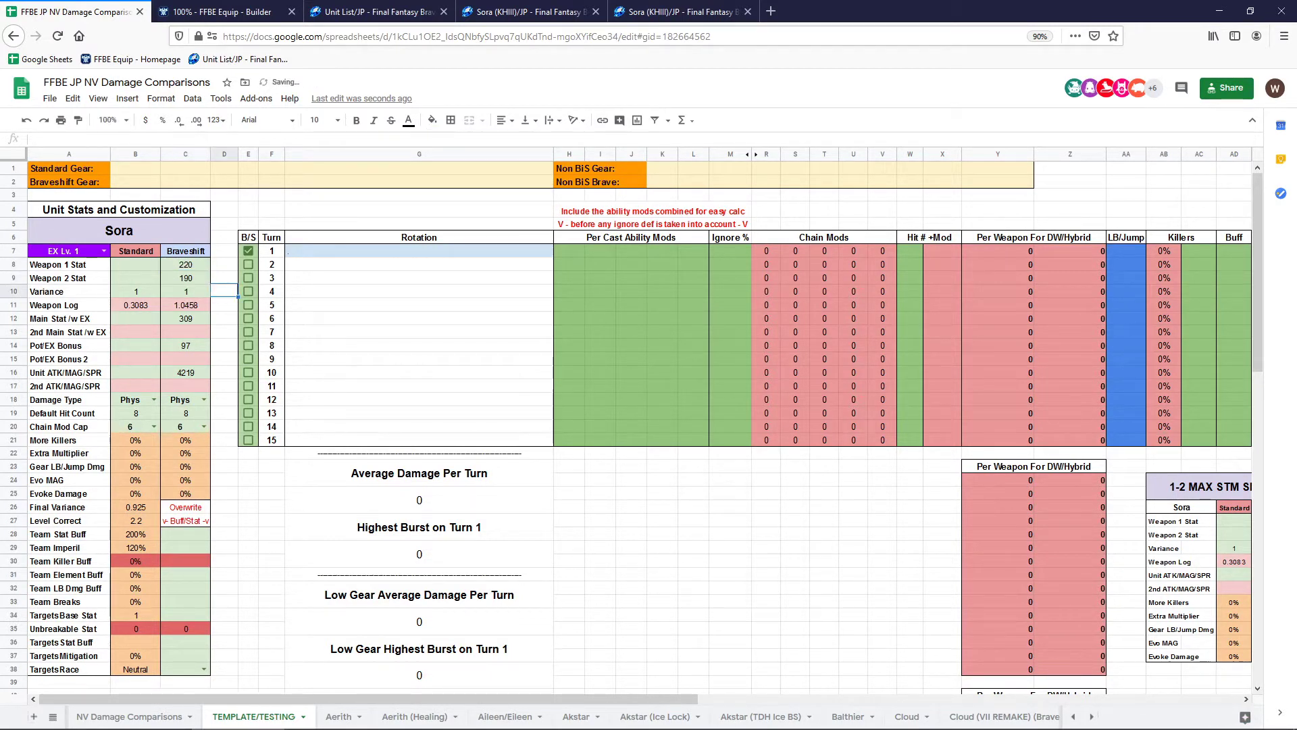
# Check the build's LB Damage in the builder and set the Braveshift Gear LB/Jump Dmg to 300%
pyautogui.click(185, 466)
pyautogui.hotkey('ctrl', 'Tab')
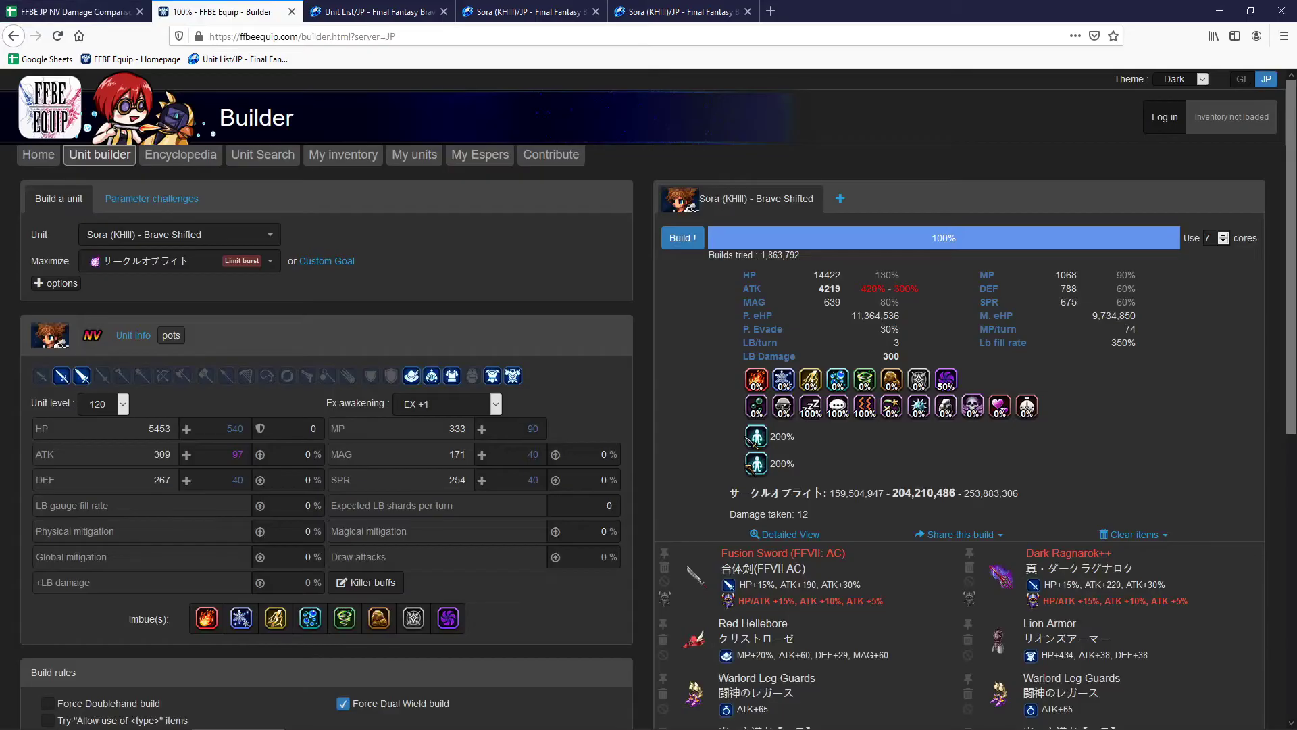
pyautogui.hotkey('ctrl', 'shift', 'Tab')
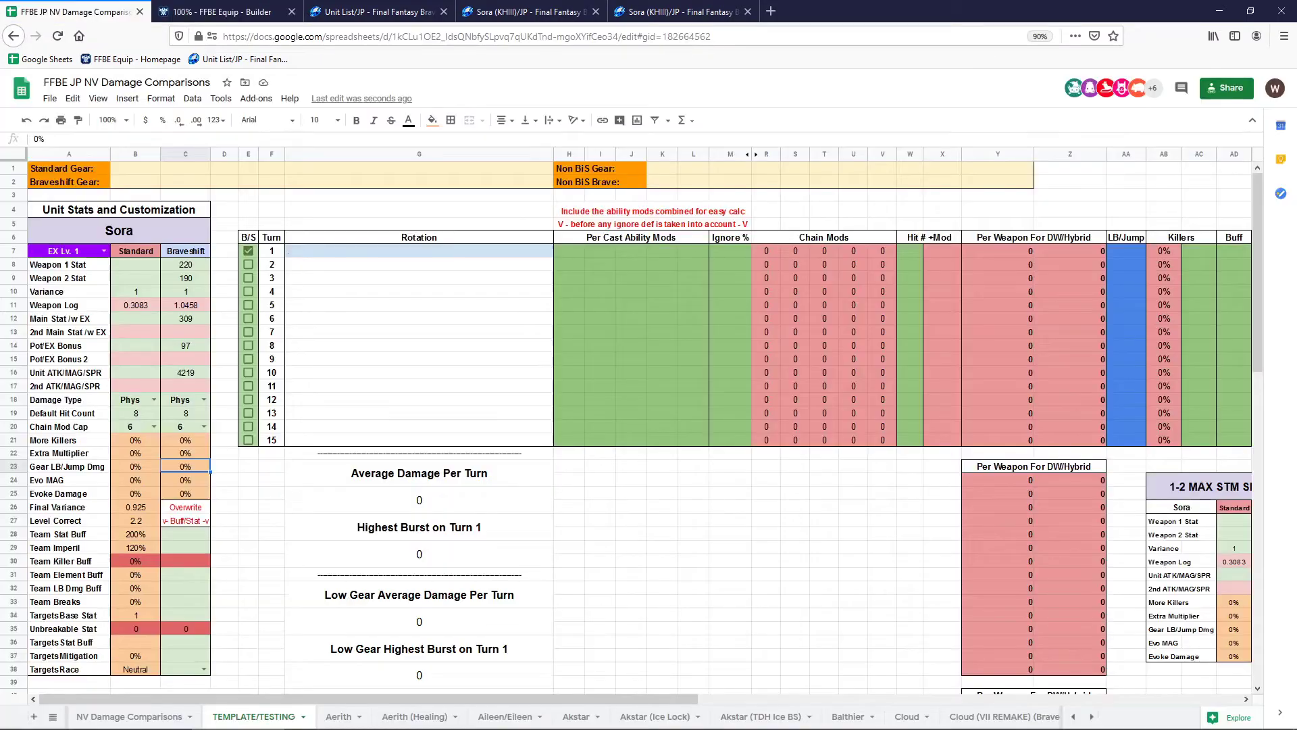
pyautogui.write('300')
pyautogui.click(224, 453)
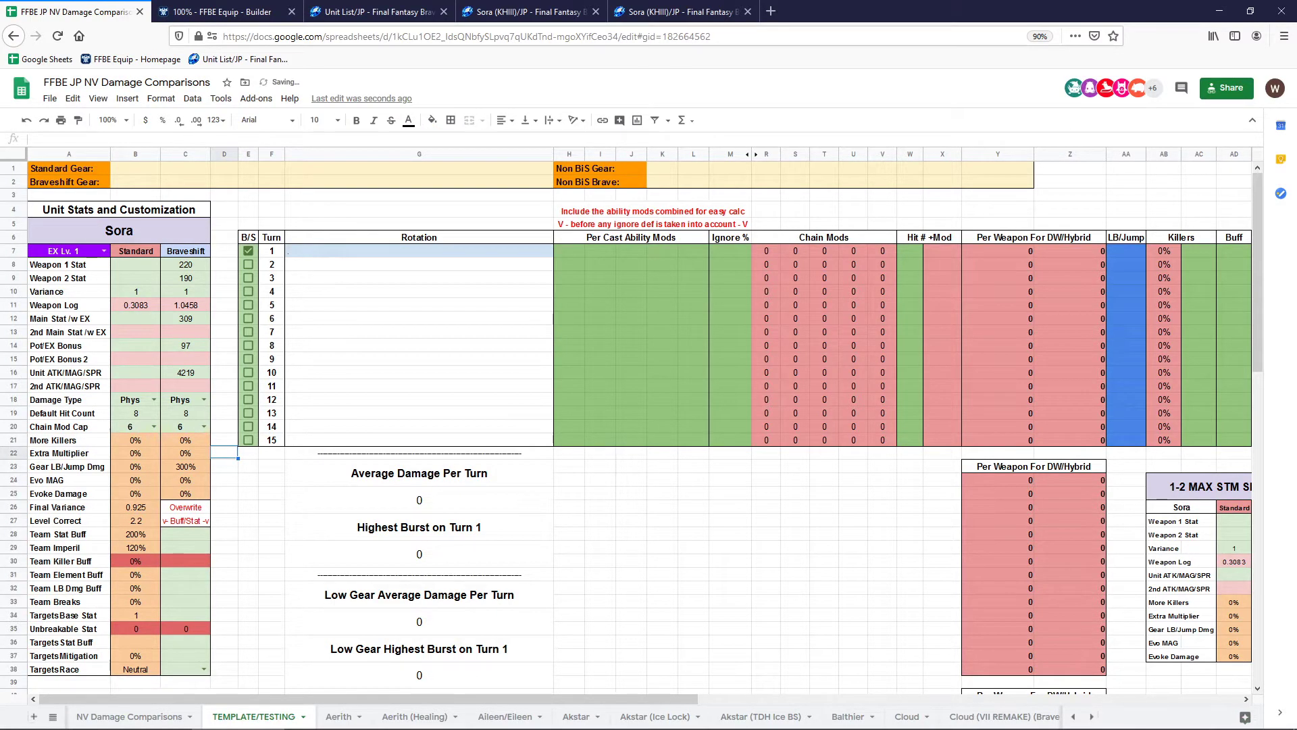
# Look through the Braveshift Damage Type options and choose Phys
pyautogui.click(186, 400)
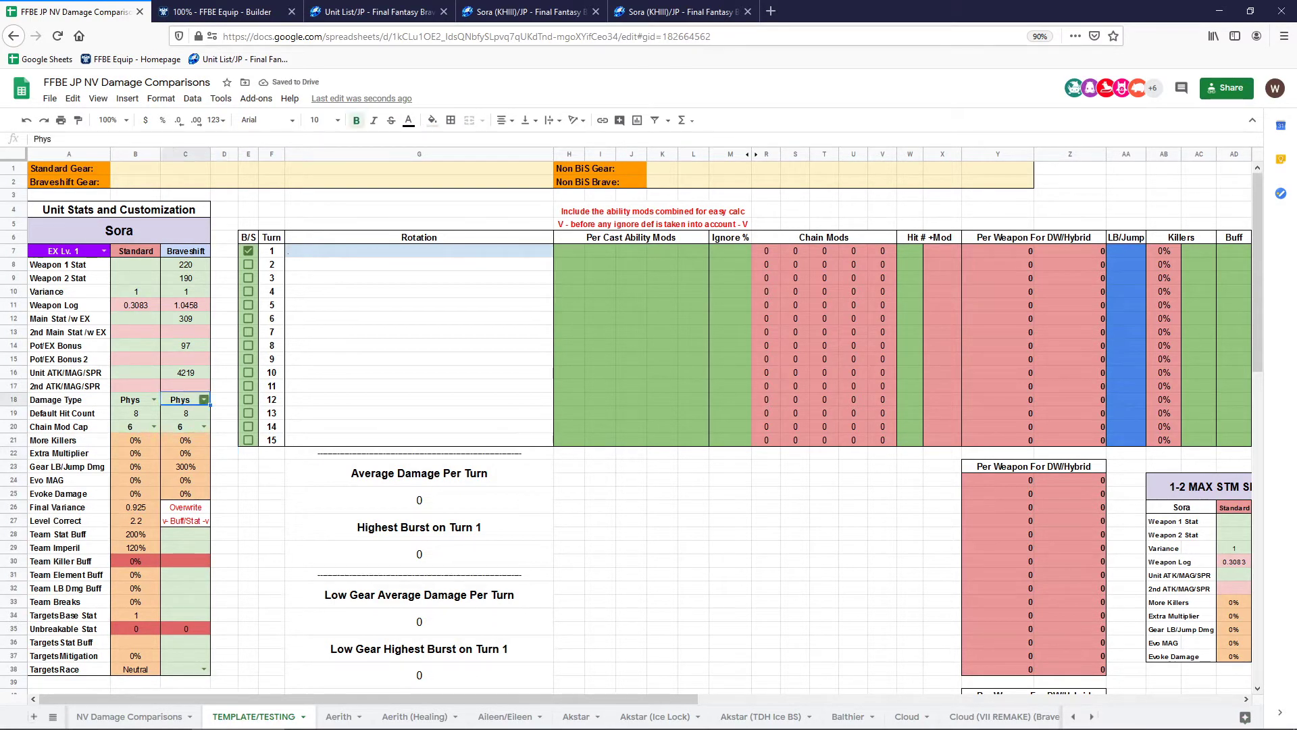
pyautogui.click(204, 400)
pyautogui.press('Down')
pyautogui.press('Down')
pyautogui.press('Down')
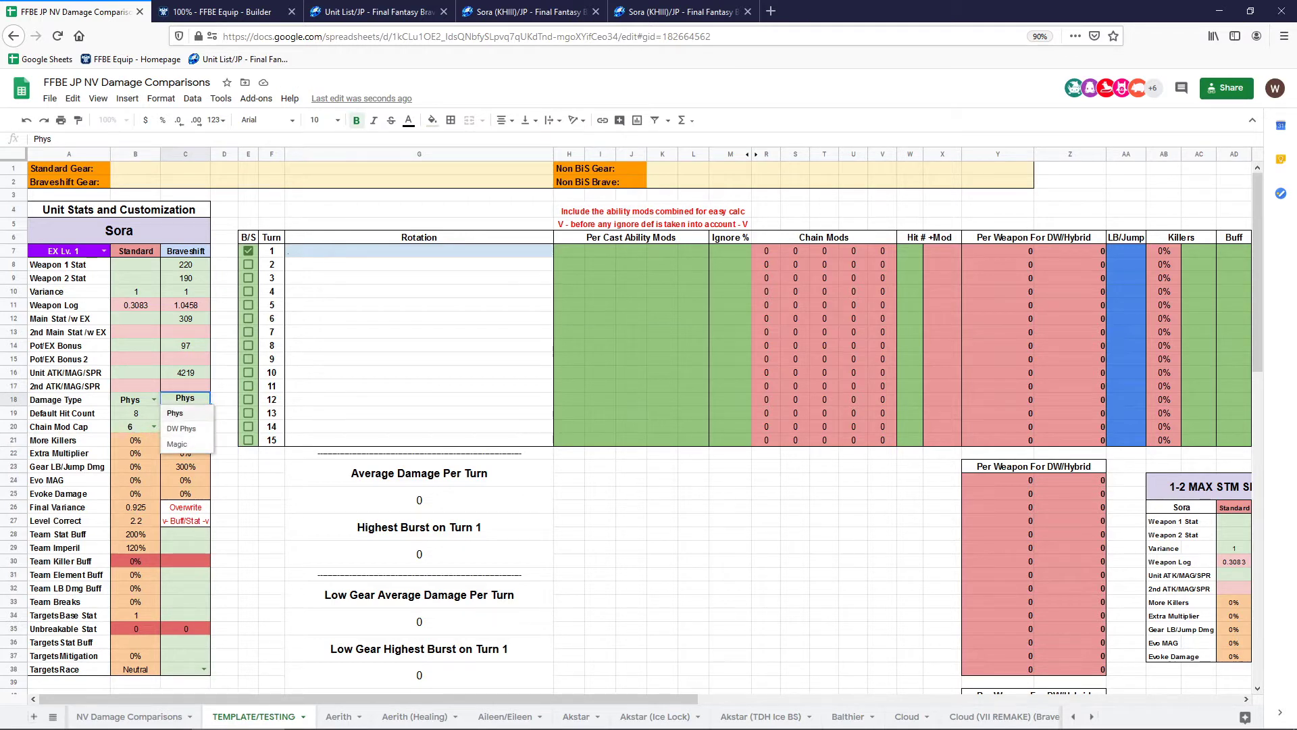
pyautogui.press('Up')
pyautogui.press('Up')
pyautogui.press('Up')
pyautogui.press('Up')
pyautogui.press('Down')
pyautogui.press('Return')
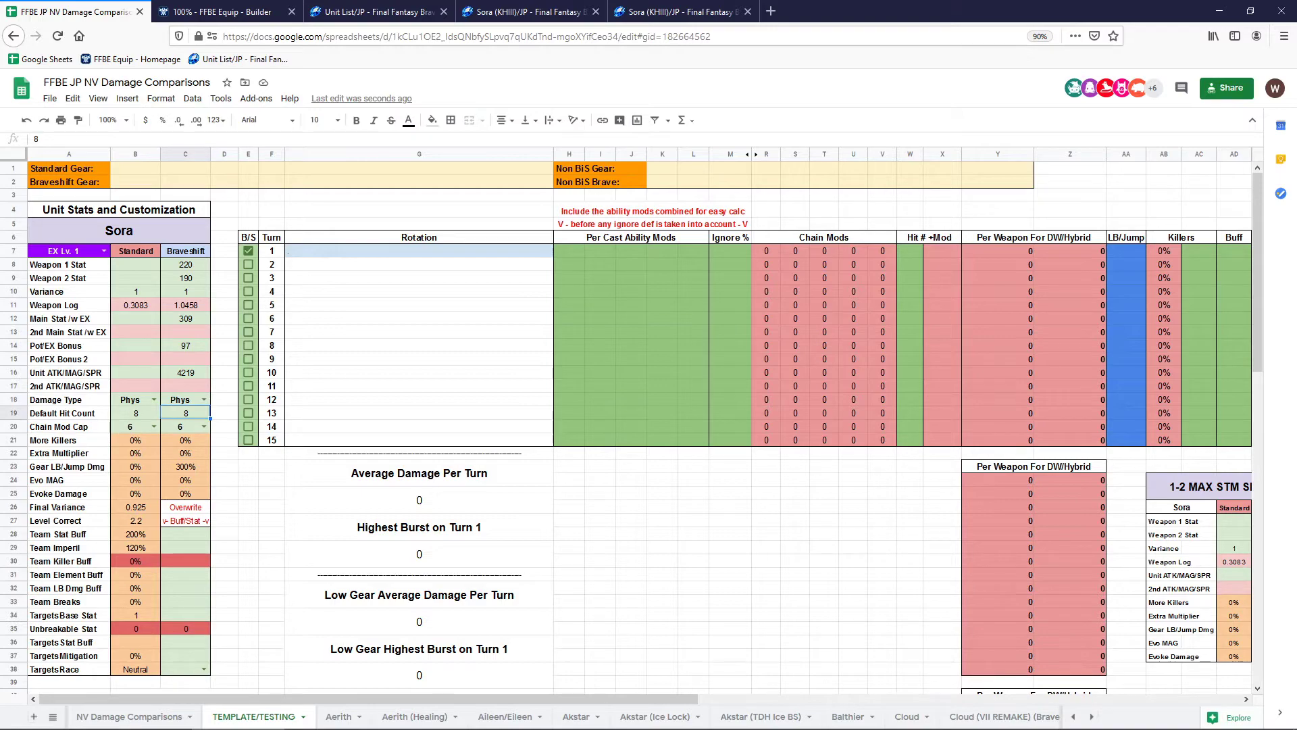
pyautogui.press('Down')
# Look up the dual-wielding chain modifier cap among Sora's Brave Shift passives on the wiki
pyautogui.click(682, 12)
pyautogui.scroll(-1, 643, 399)
pyautogui.scroll(-20, 642, 406)
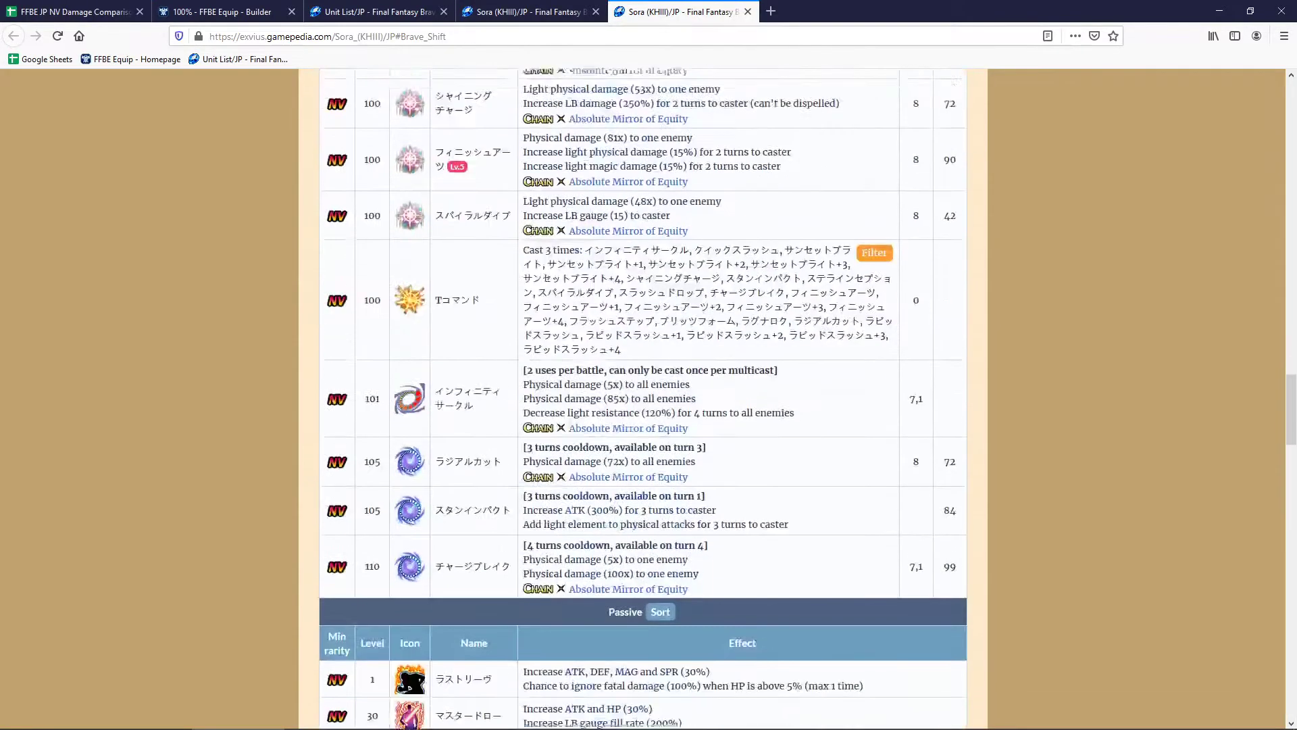
pyautogui.moveTo(567, 177); pyautogui.dragTo(768, 177)
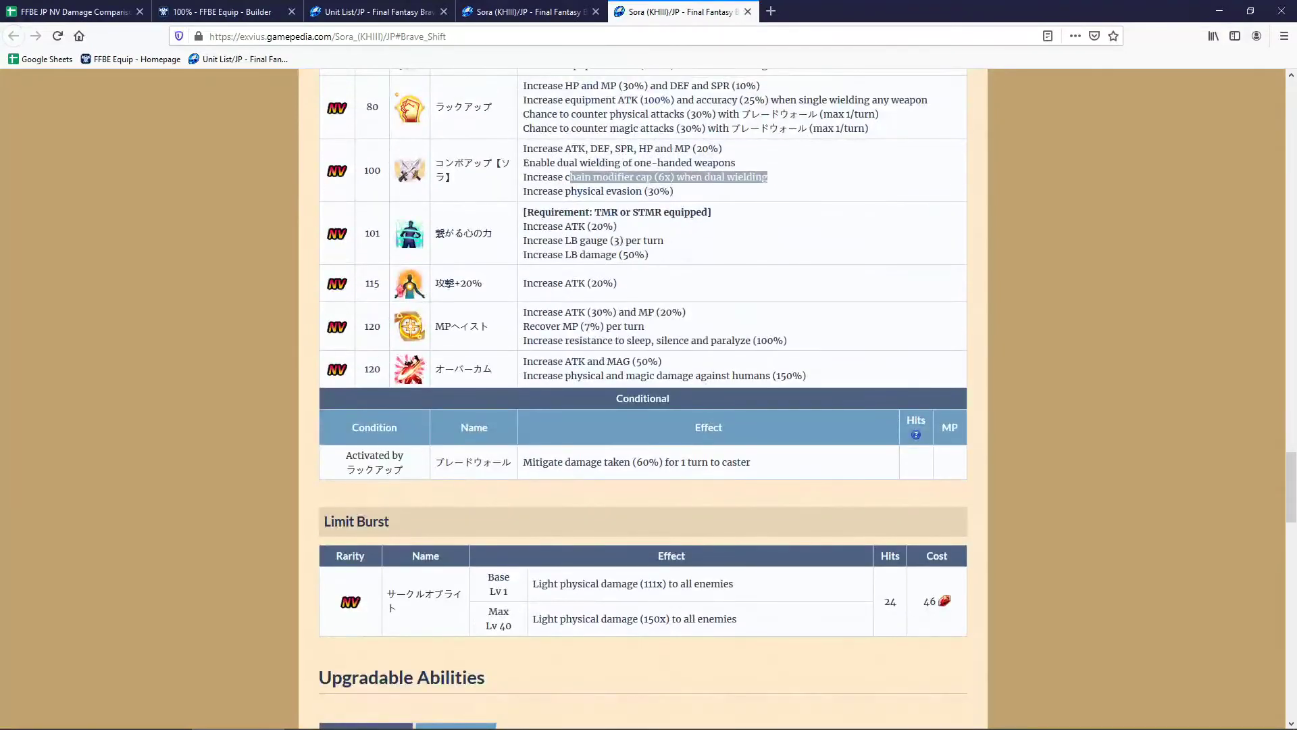
pyautogui.hotkey('ctrl', 'Tab')
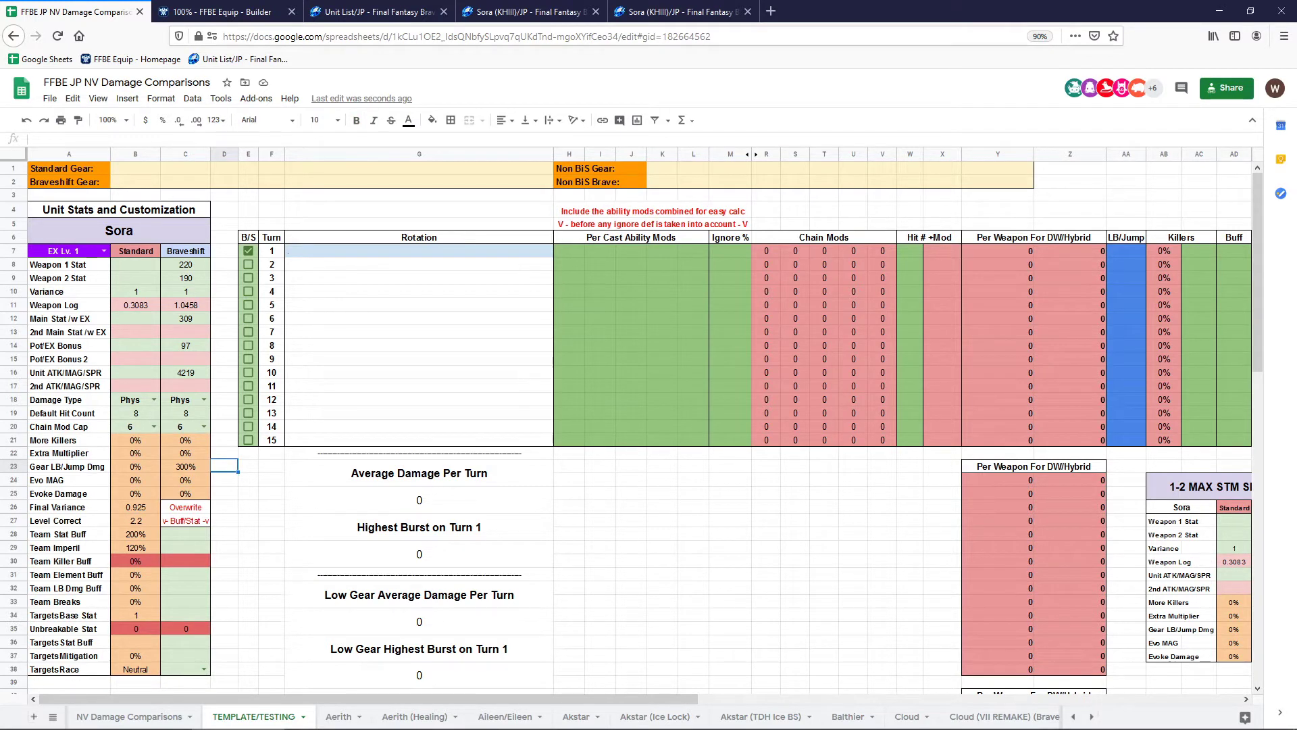
# Try turn 1's B/S checkbox off and on to switch between the Standard and Braveshift weapon stats
pyautogui.click(185, 264)
pyautogui.click(135, 264)
pyautogui.click(185, 264)
pyautogui.click(135, 264)
pyautogui.click(185, 264)
pyautogui.click(248, 250)
pyautogui.click(248, 250)
pyautogui.click(248, 251)
pyautogui.click(248, 250)
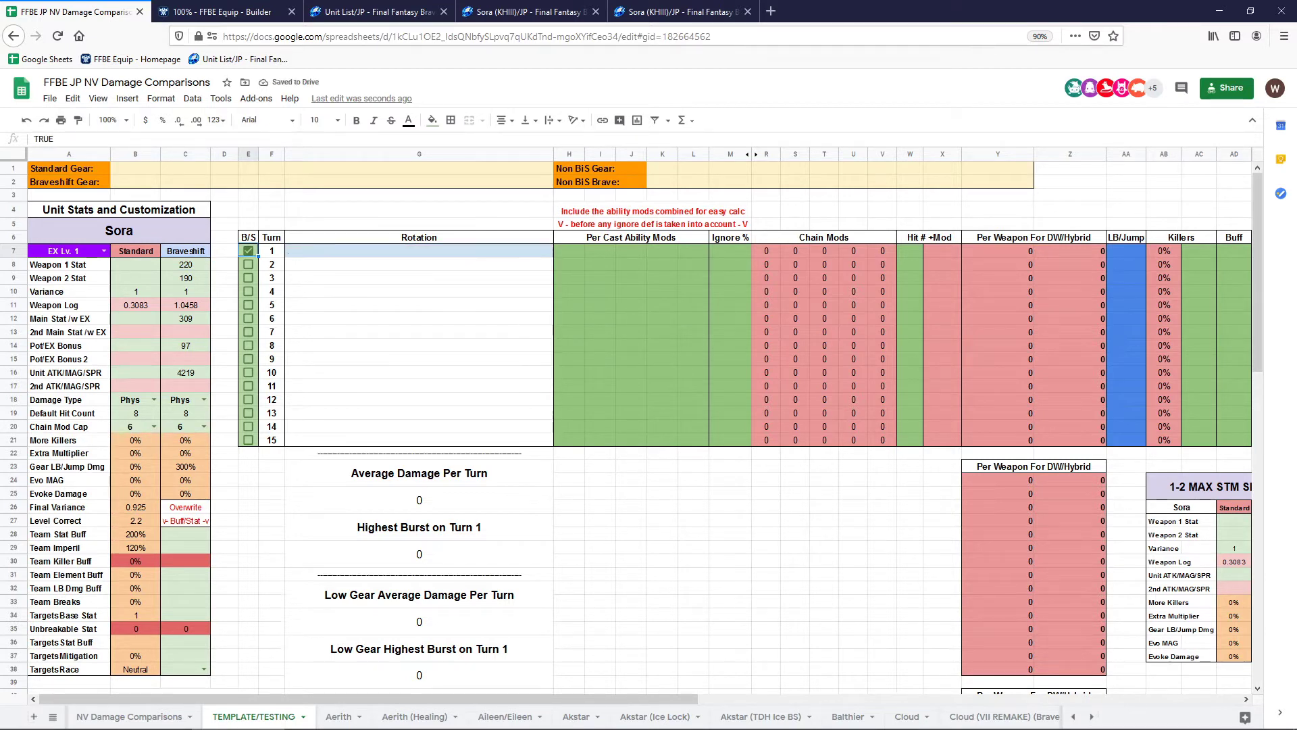
# Enter Burst as the turn 1 rotation
pyautogui.click(419, 251)
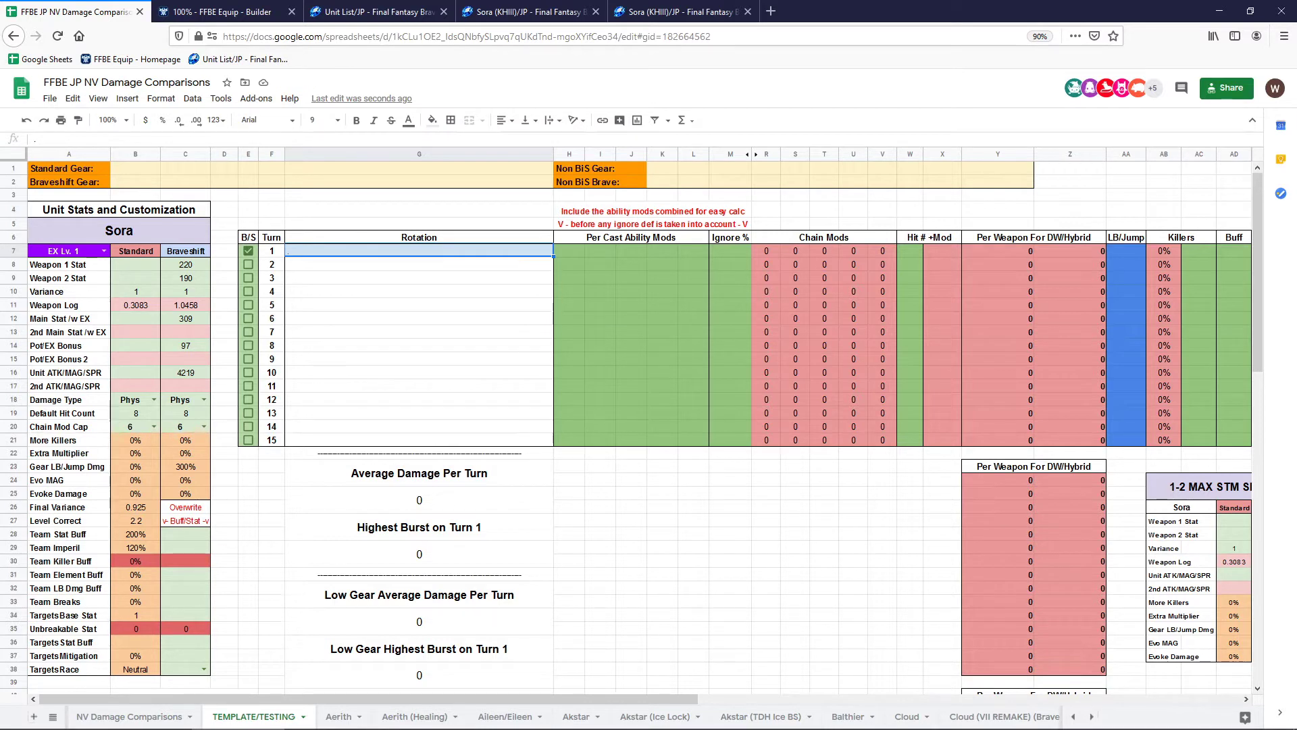
pyautogui.write('Burst')
pyautogui.press('Return')
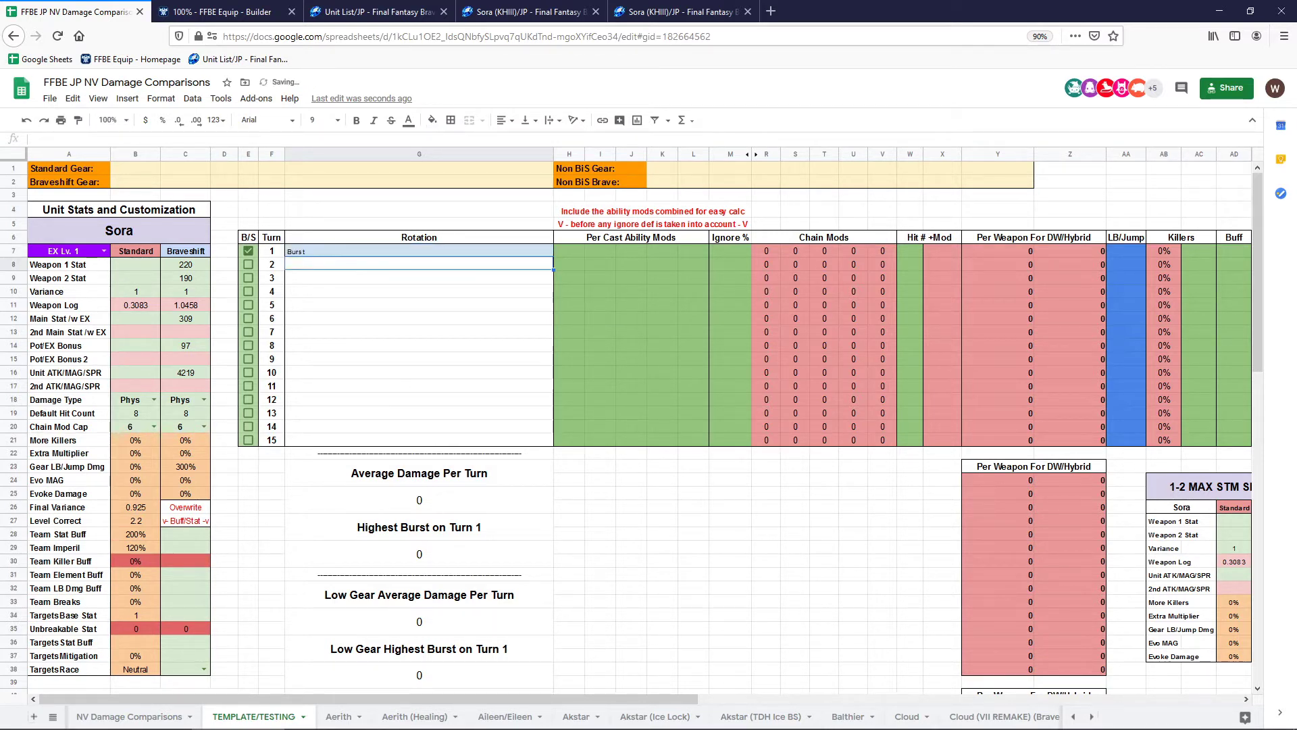
# Look up the max-level limit burst modifier on Sora's wiki page and enter 150 as turn 1's first Per Cast Ability Mod
pyautogui.click(569, 250)
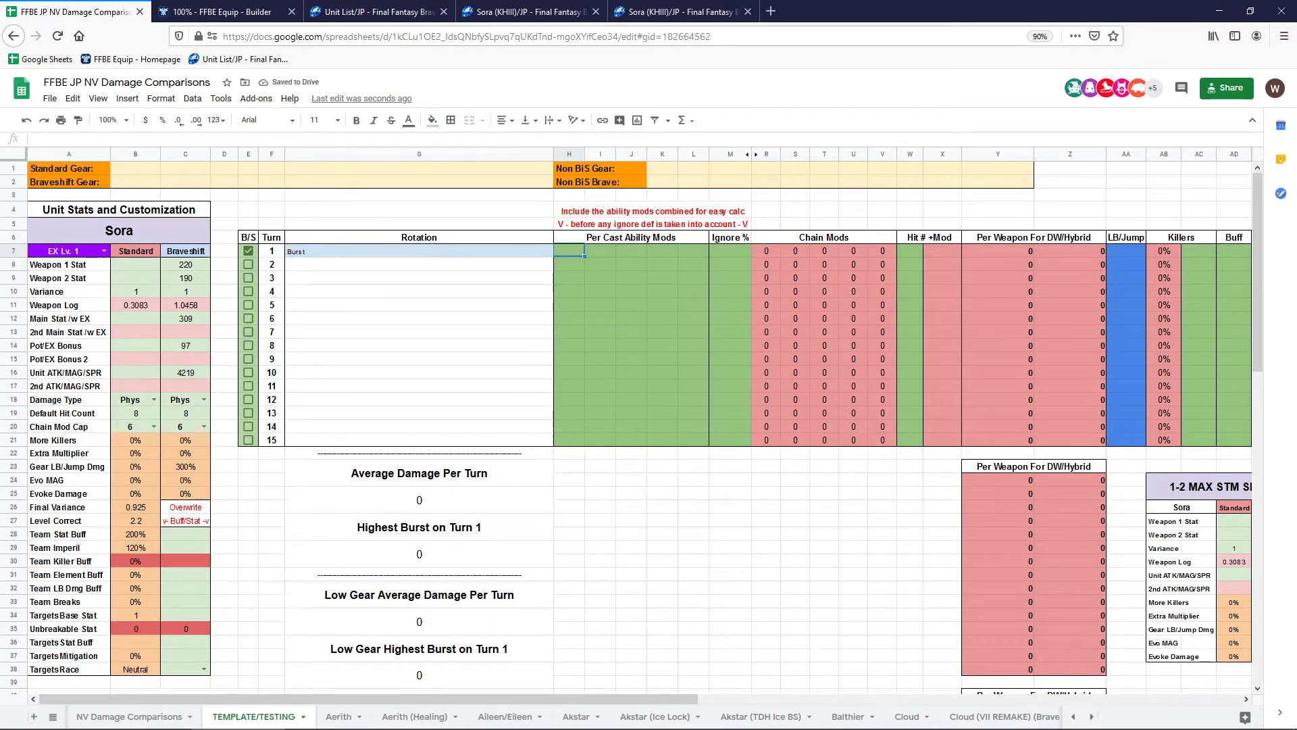
pyautogui.click(675, 11)
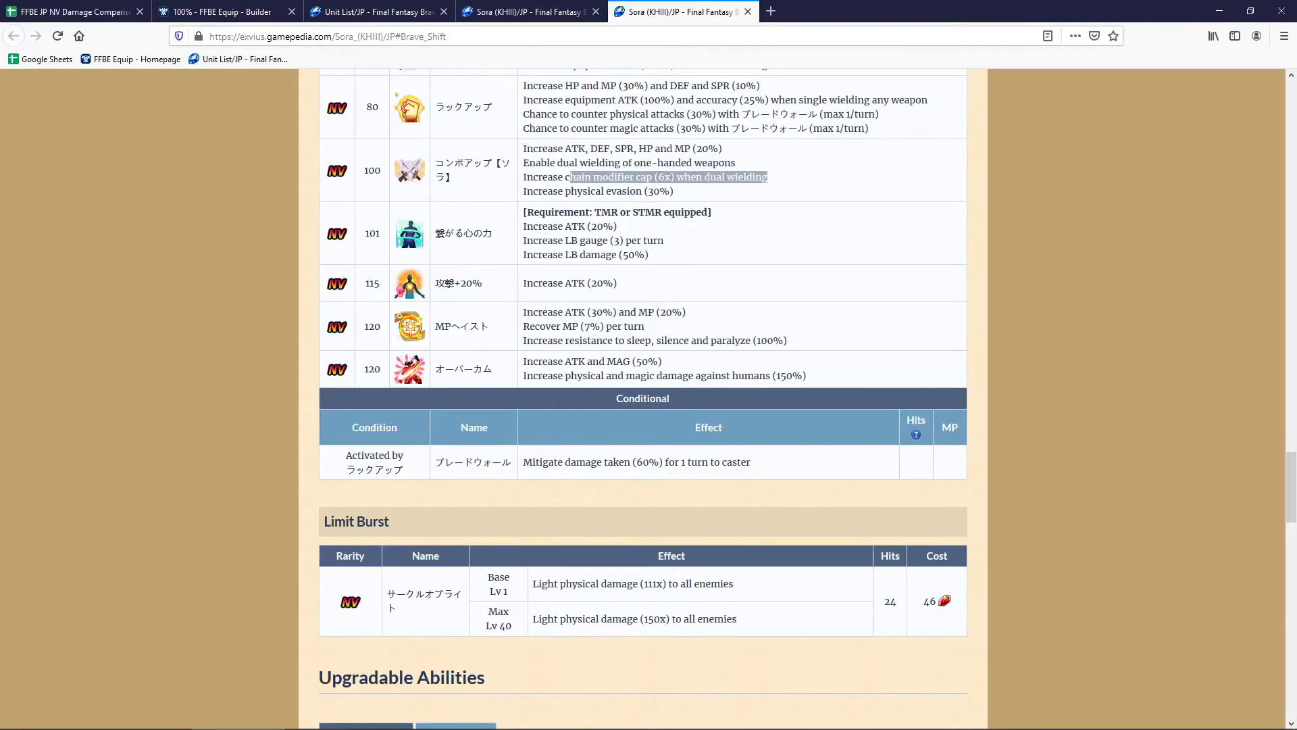
pyautogui.scroll(-5, 641, 364)
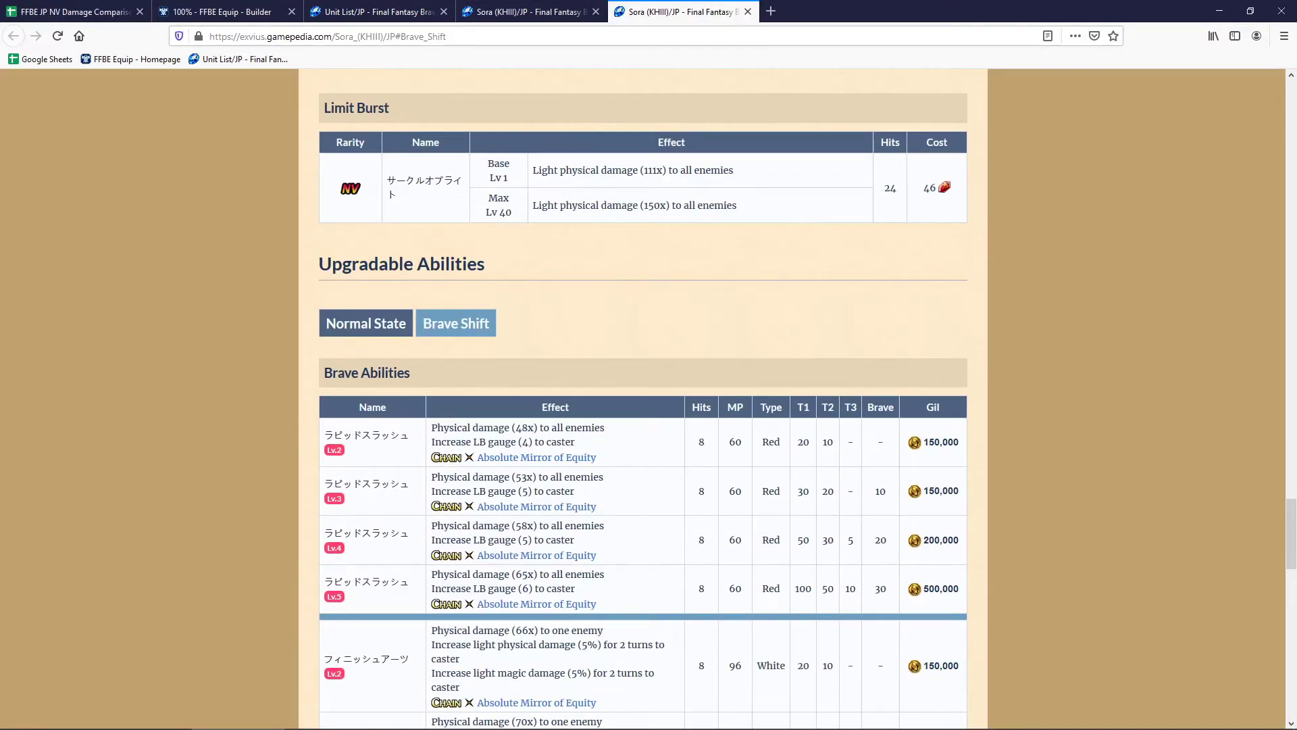
pyautogui.moveTo(537, 204); pyautogui.dragTo(740, 205)
pyautogui.click(640, 205)
pyautogui.moveTo(640, 205); pyautogui.dragTo(671, 206)
pyautogui.click(669, 205)
pyautogui.click(76, 12)
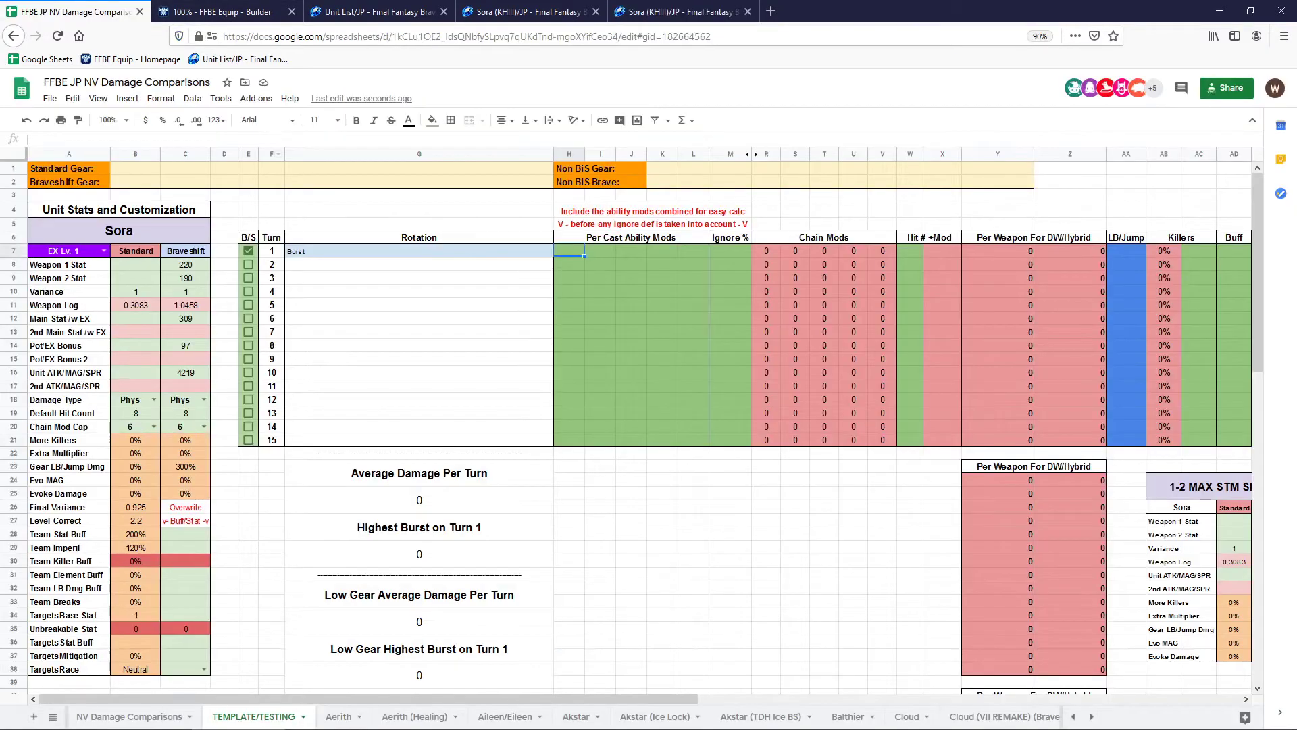
pyautogui.write('150')
pyautogui.press('Return')
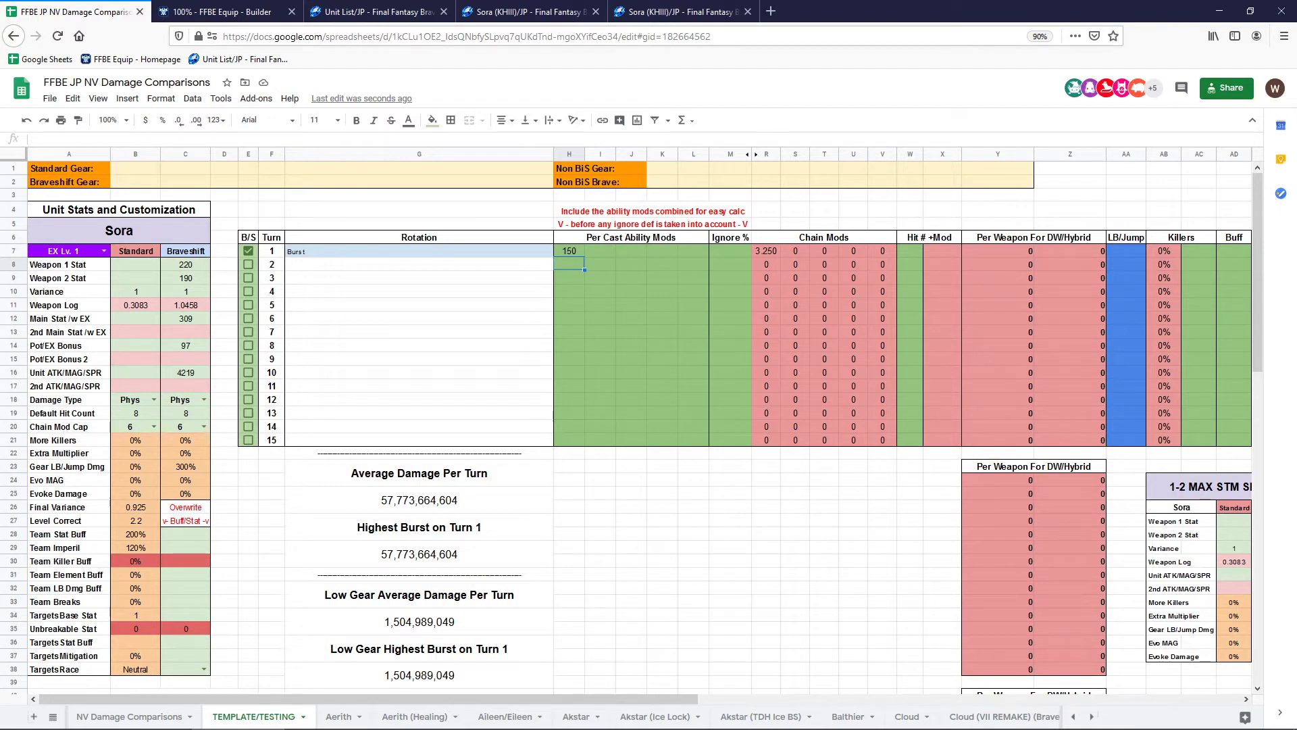
# Compare the template's Braveshift Default Hit Count with the limit burst's hits on Sora's wiki page
pyautogui.click(910, 251)
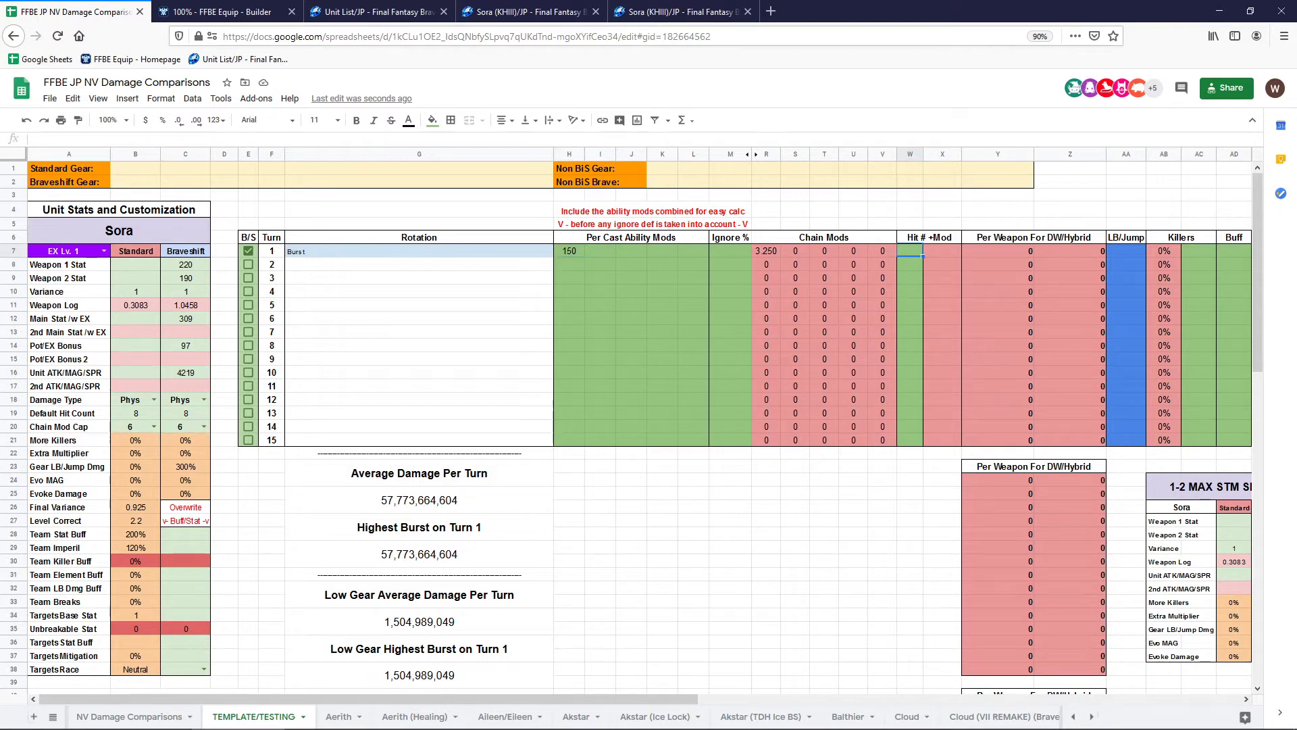
pyautogui.click(186, 413)
pyautogui.click(682, 11)
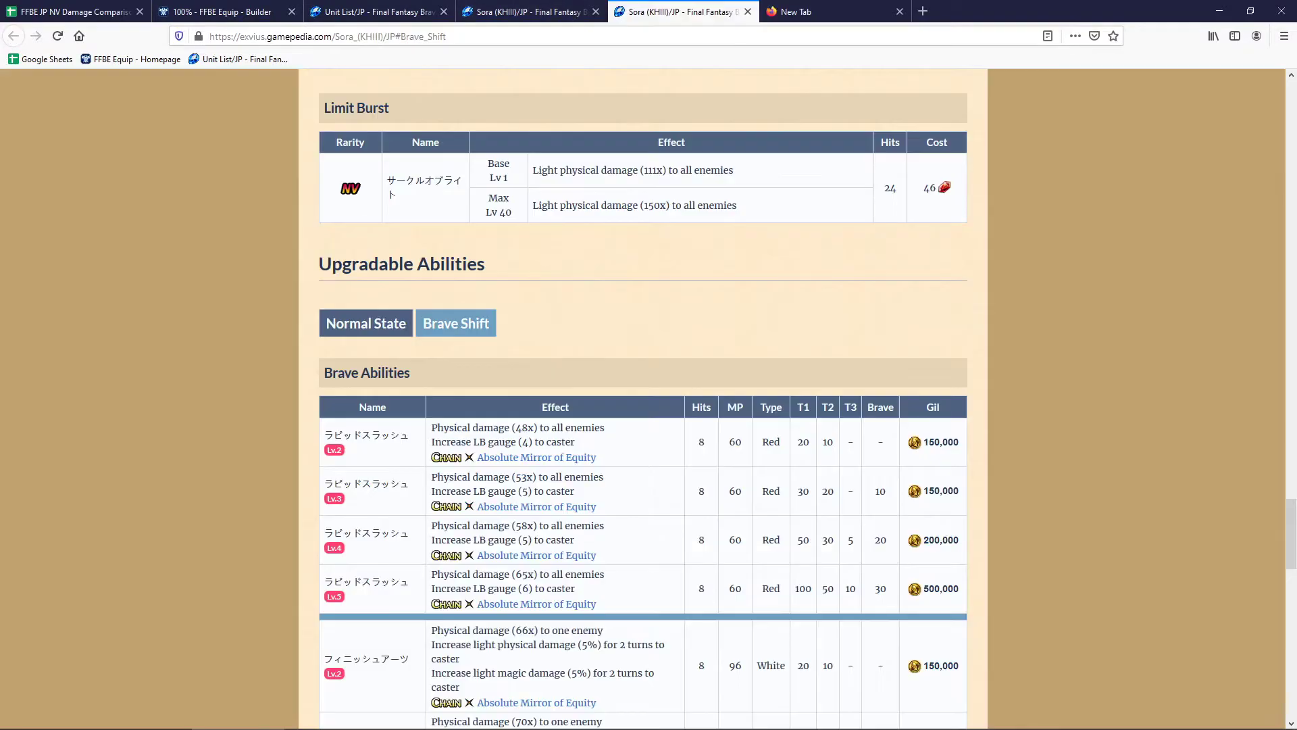
pyautogui.scroll(-4, 643, 398)
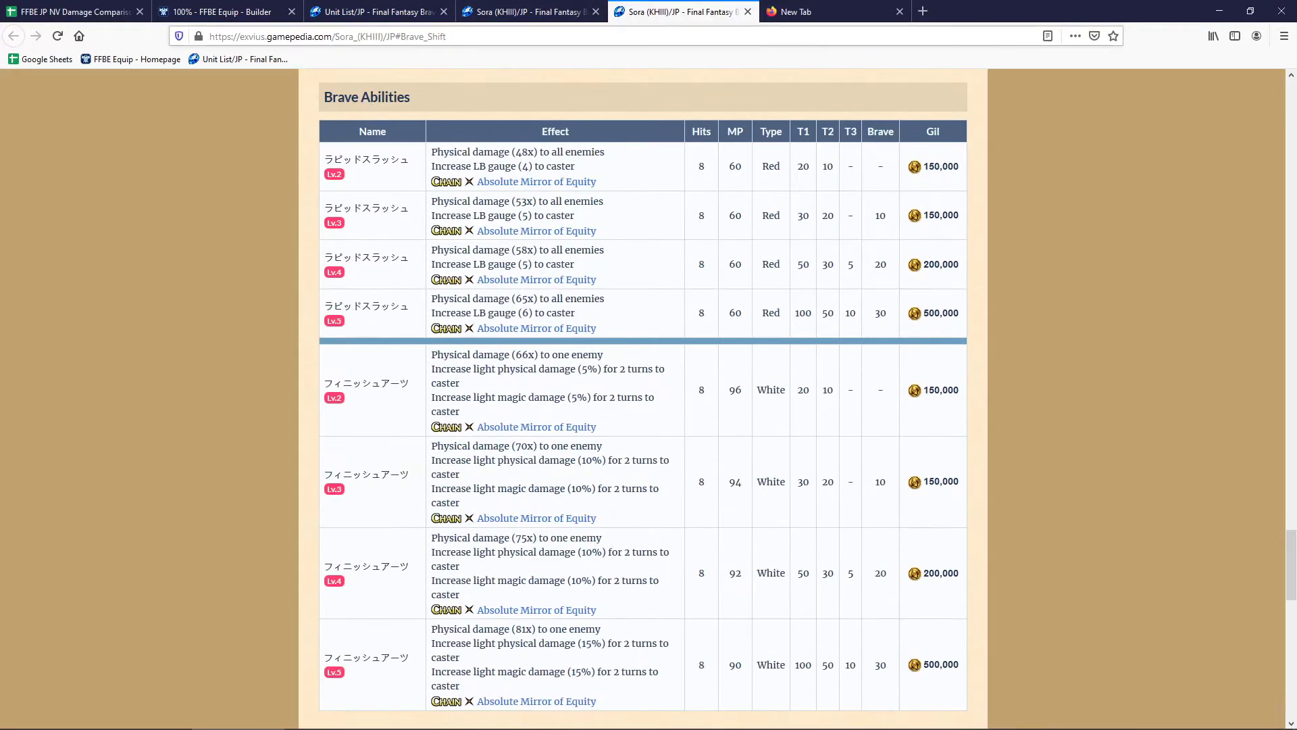
pyautogui.click(899, 11)
pyautogui.scroll(-10, 643, 398)
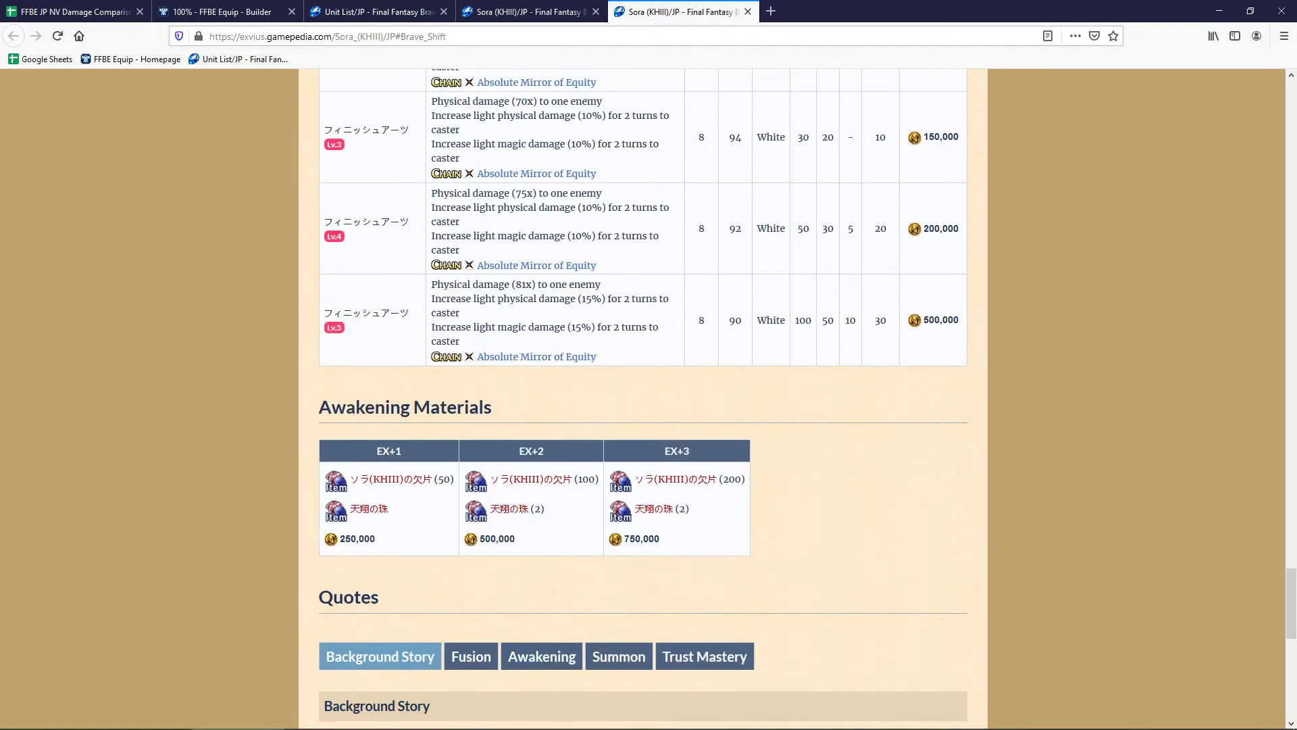
pyautogui.scroll(20, 642, 399)
pyautogui.scroll(-3, 892, 465)
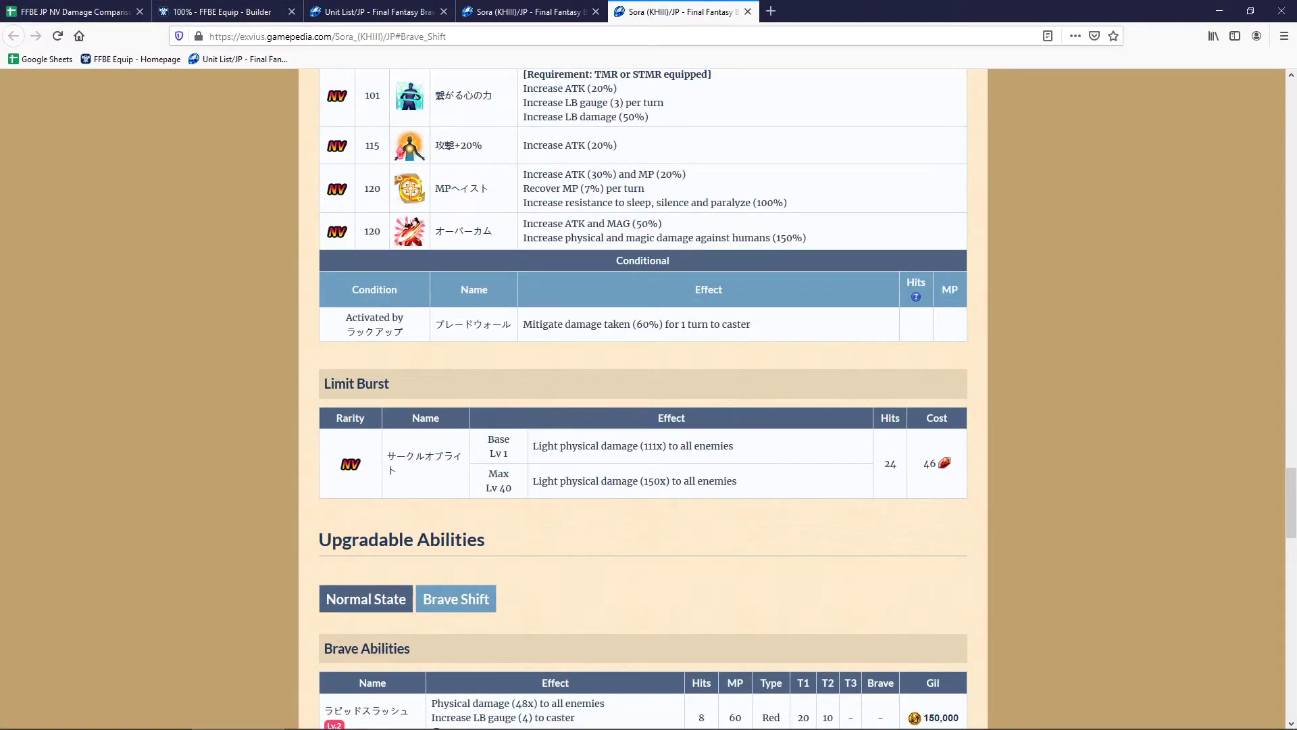
pyautogui.doubleClick(890, 464)
pyautogui.click(891, 464)
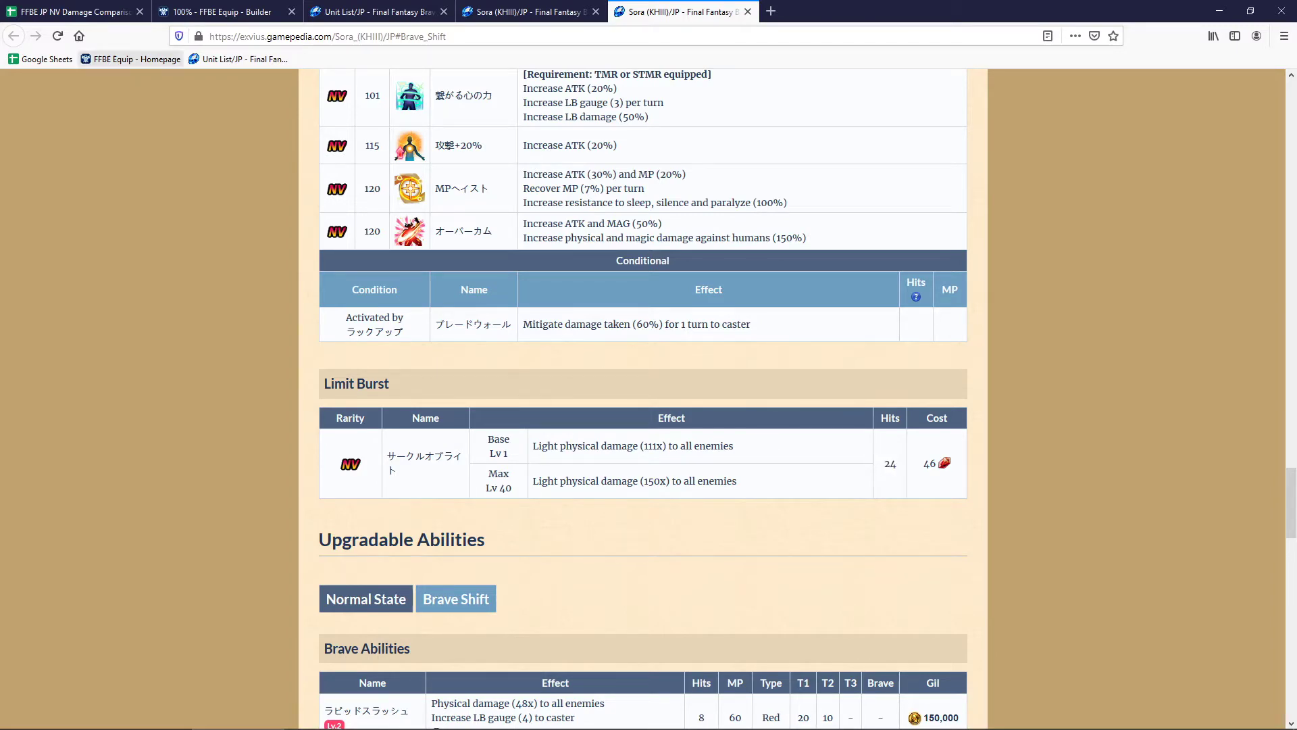
pyautogui.click(58, 36)
# Enter cap as turn 1's hit count in the template and check the first Chain Mods cell
pyautogui.click(74, 11)
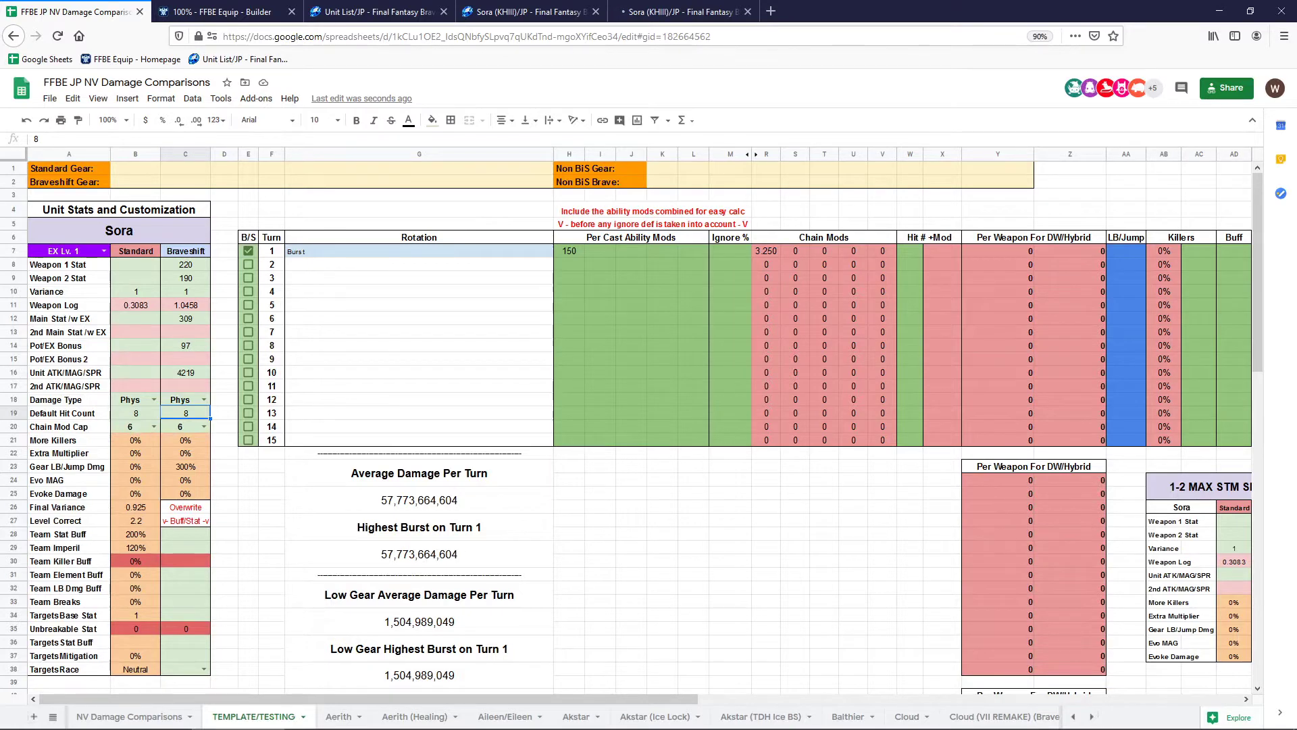
pyautogui.click(910, 264)
pyautogui.click(910, 250)
pyautogui.write('cap')
pyautogui.click(910, 291)
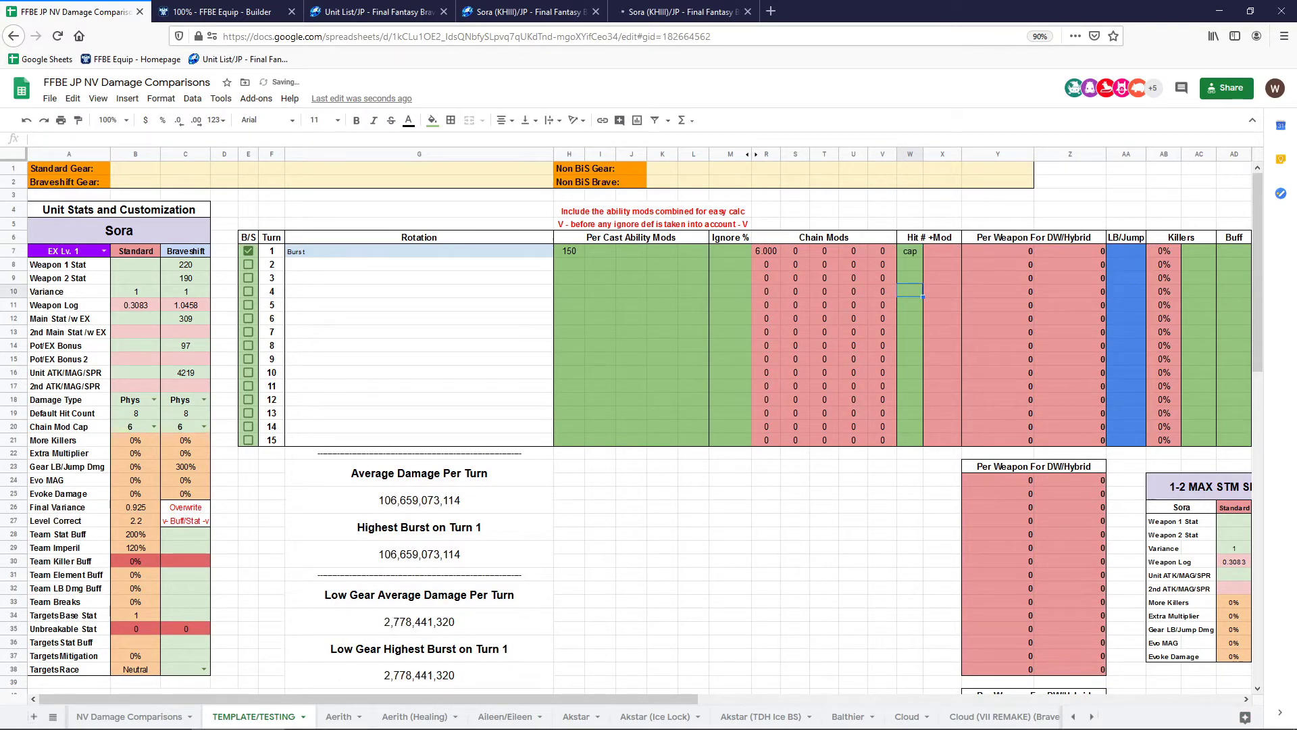
pyautogui.click(766, 251)
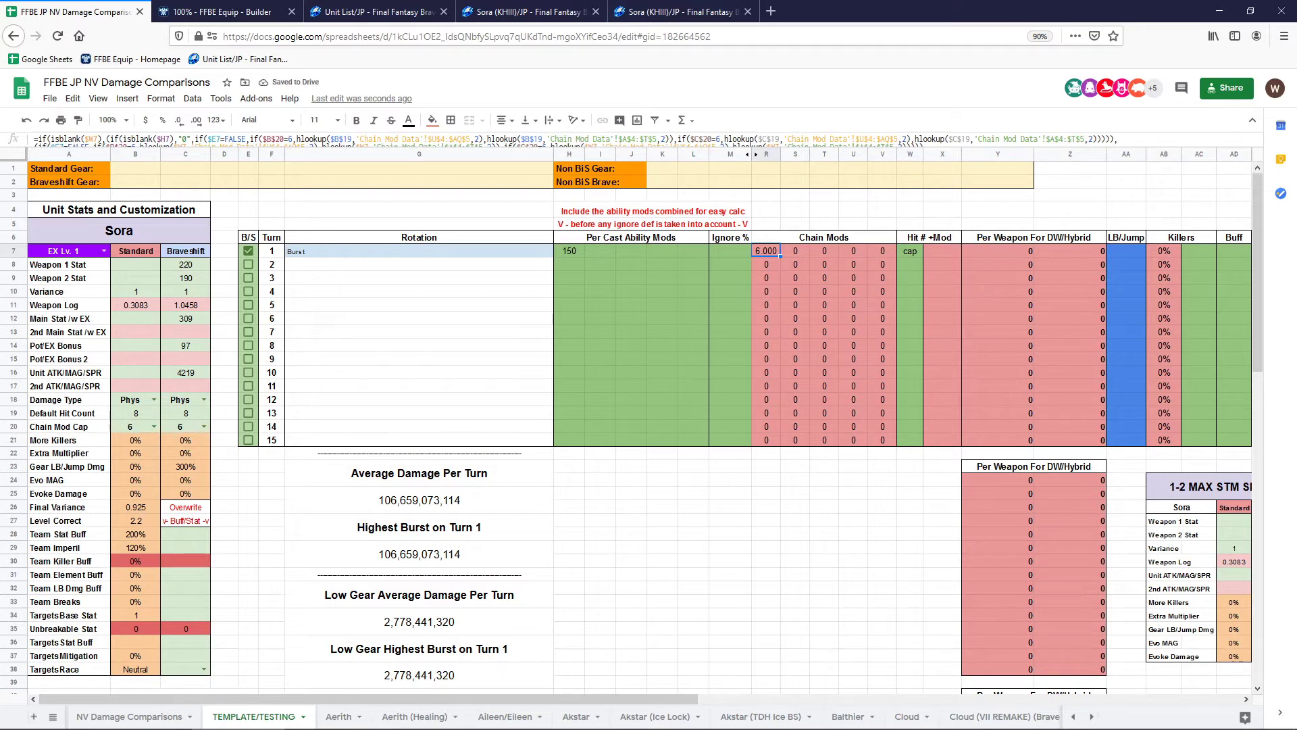
pyautogui.click(882, 479)
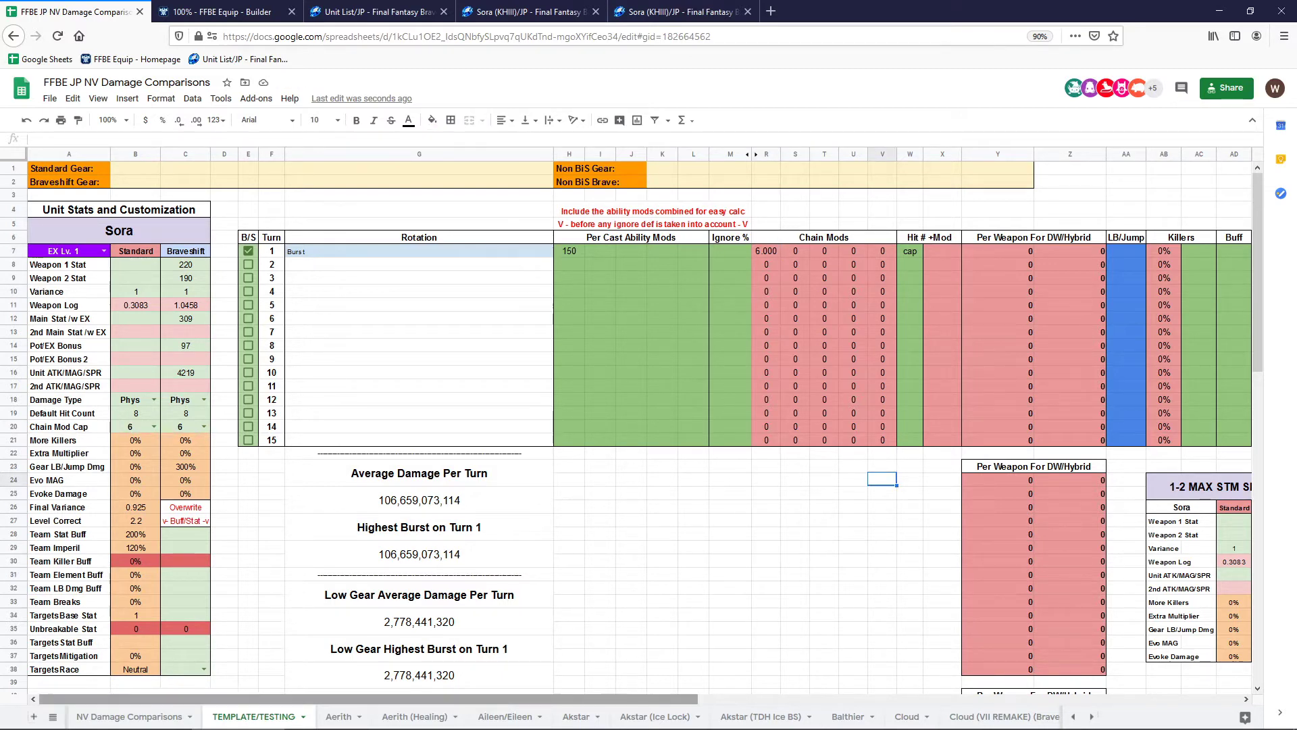
# Try 0% as turn 1's LB/Jump value, check the Highest Burst on Turn 1, and clear the value again
pyautogui.moveTo(575, 699); pyautogui.dragTo(787, 699)
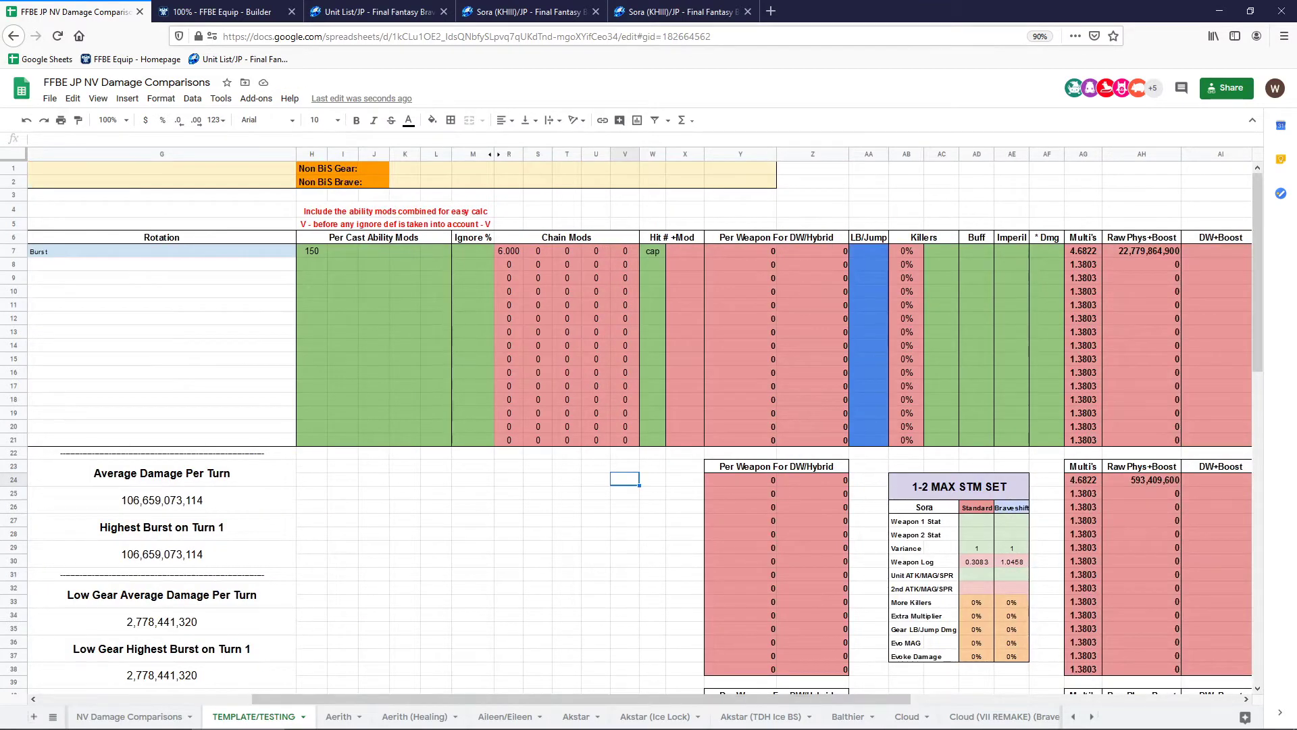
pyautogui.click(869, 250)
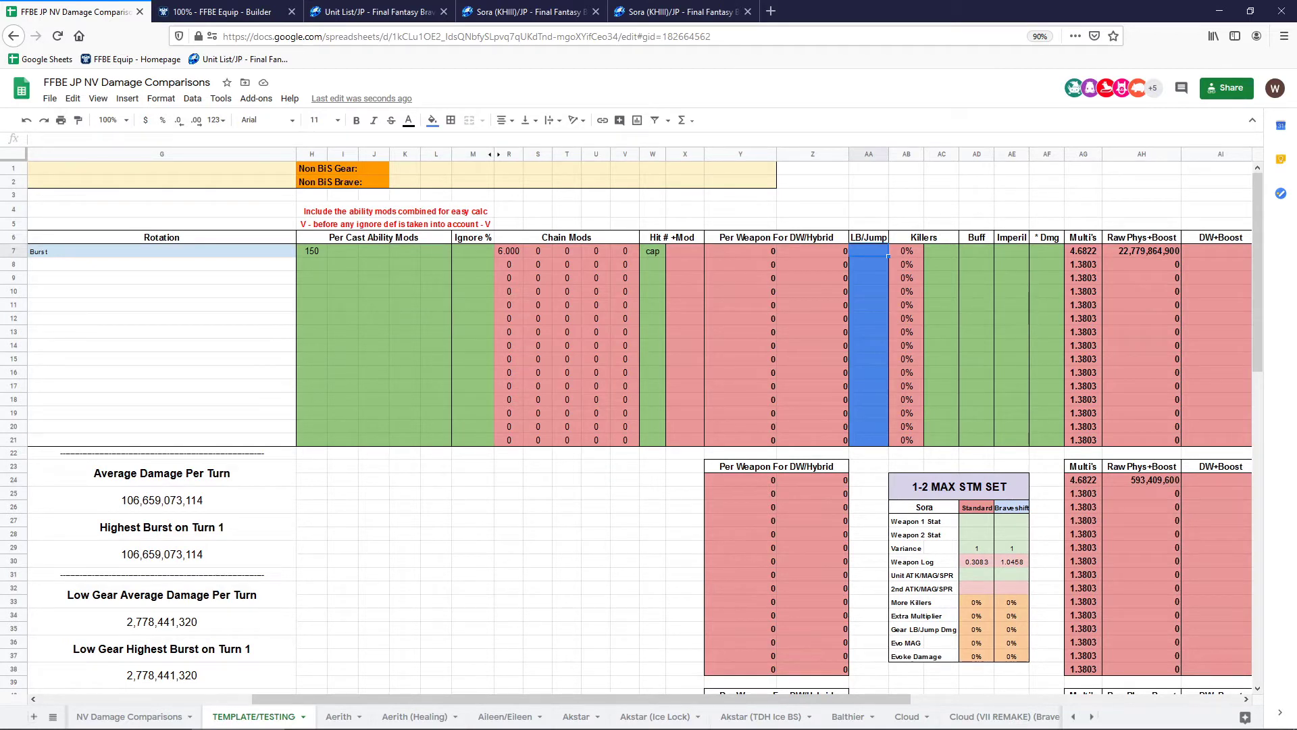
pyautogui.write('0')
pyautogui.press('Return')
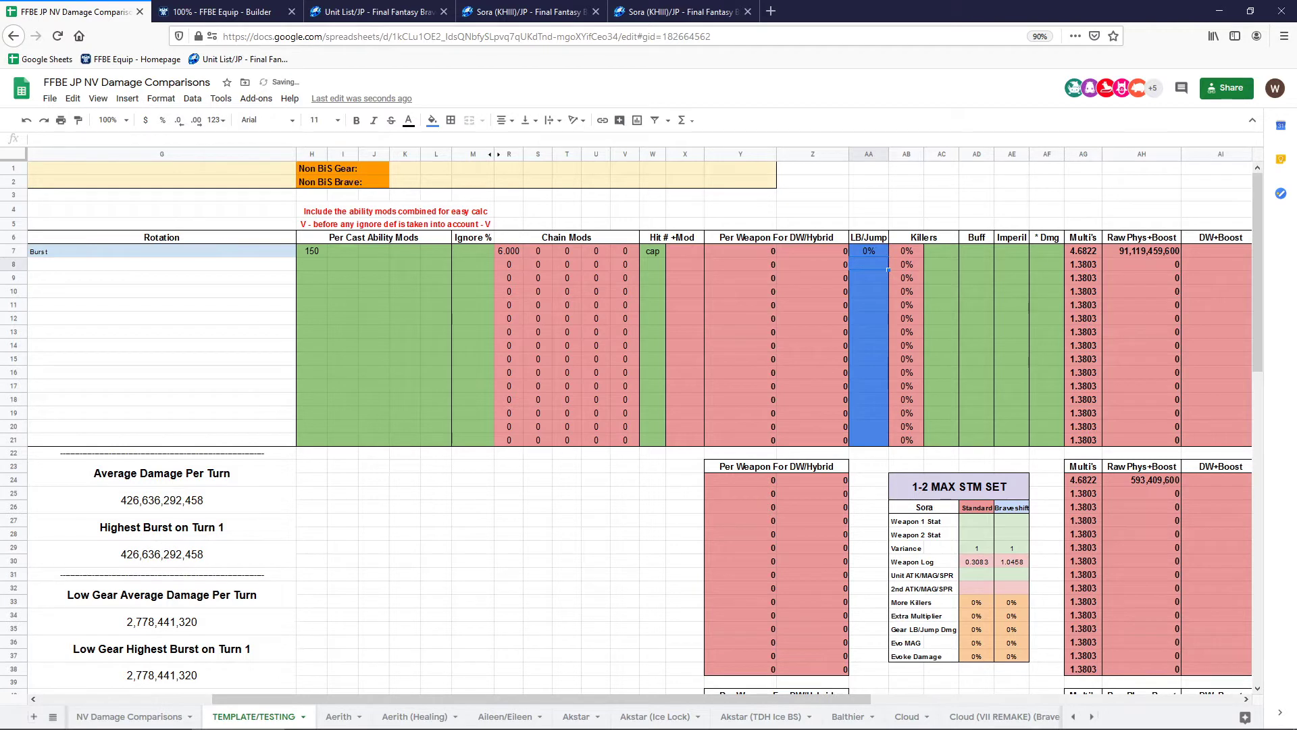
pyautogui.click(163, 554)
pyautogui.click(869, 251)
pyautogui.press('Delete')
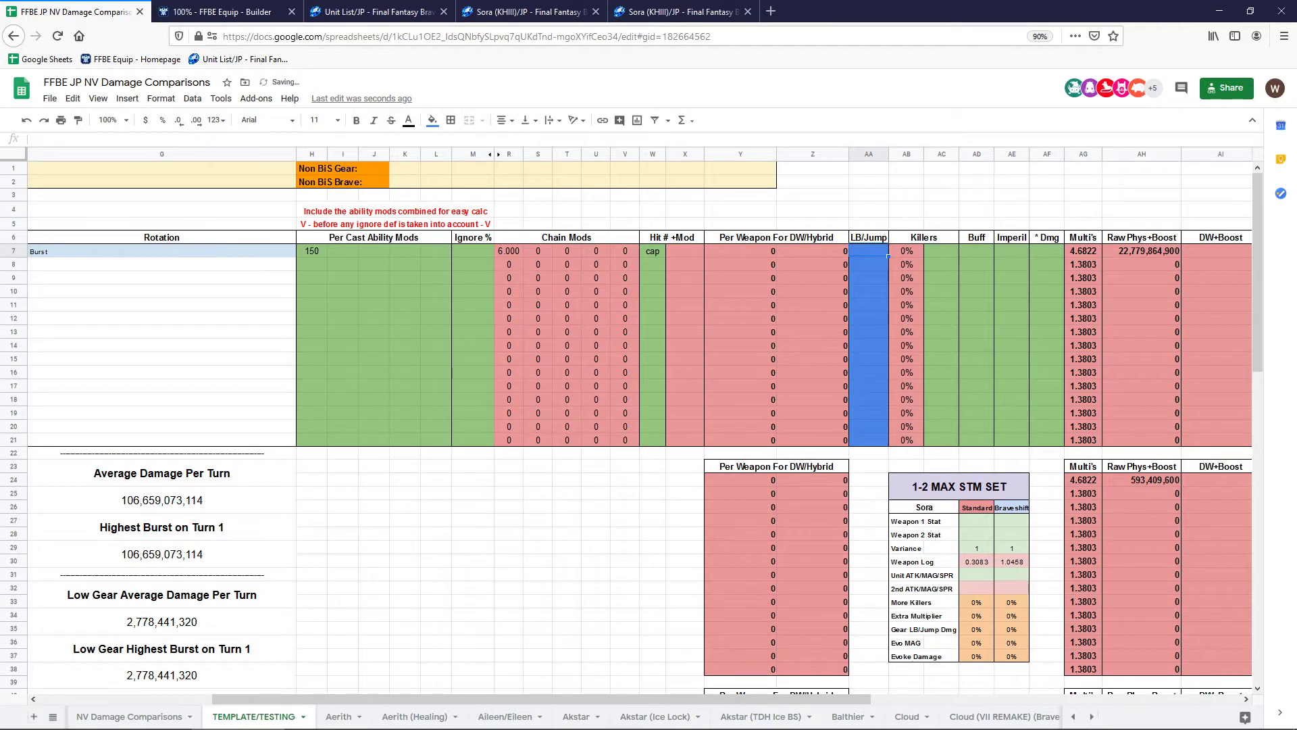
# Check the Braveshift Gear LB/Jump Dmg and set turn 1's LB/Jump value to 0%
pyautogui.moveTo(433, 699); pyautogui.dragTo(257, 700)
pyautogui.click(186, 467)
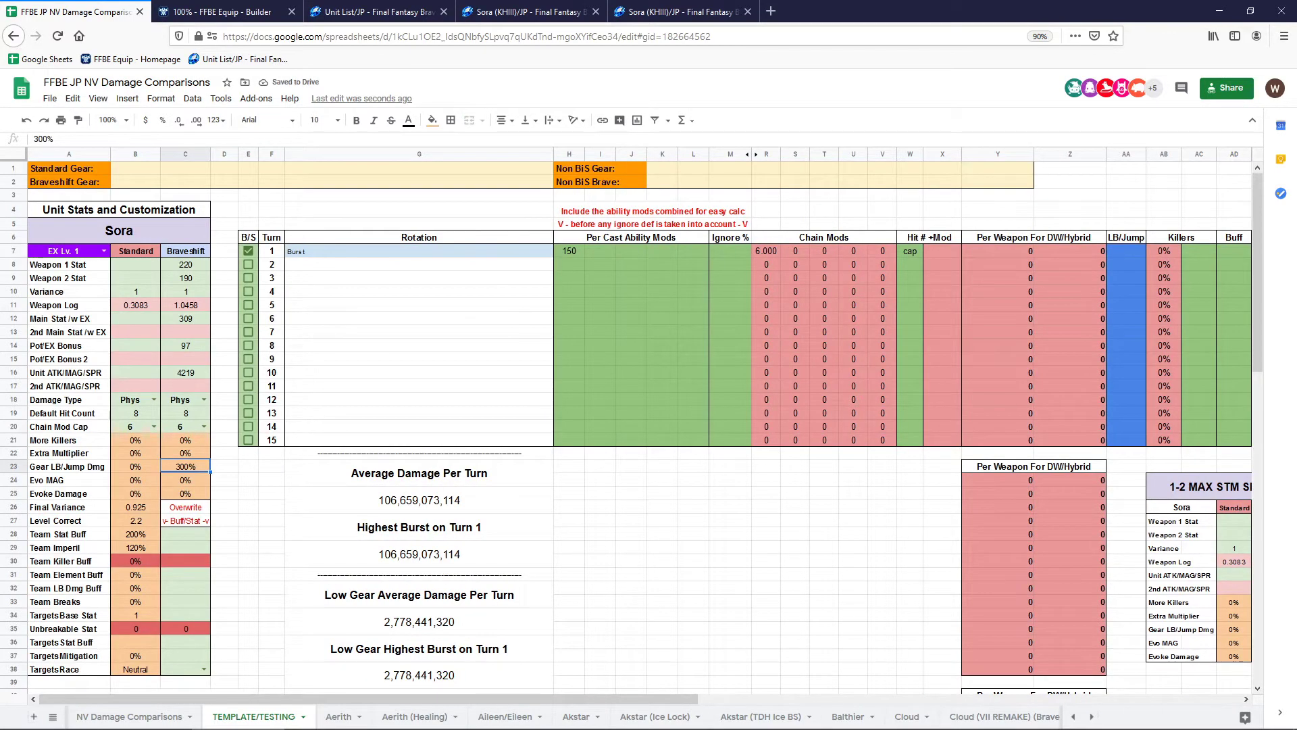
pyautogui.hotkey('ctrl', 'z')
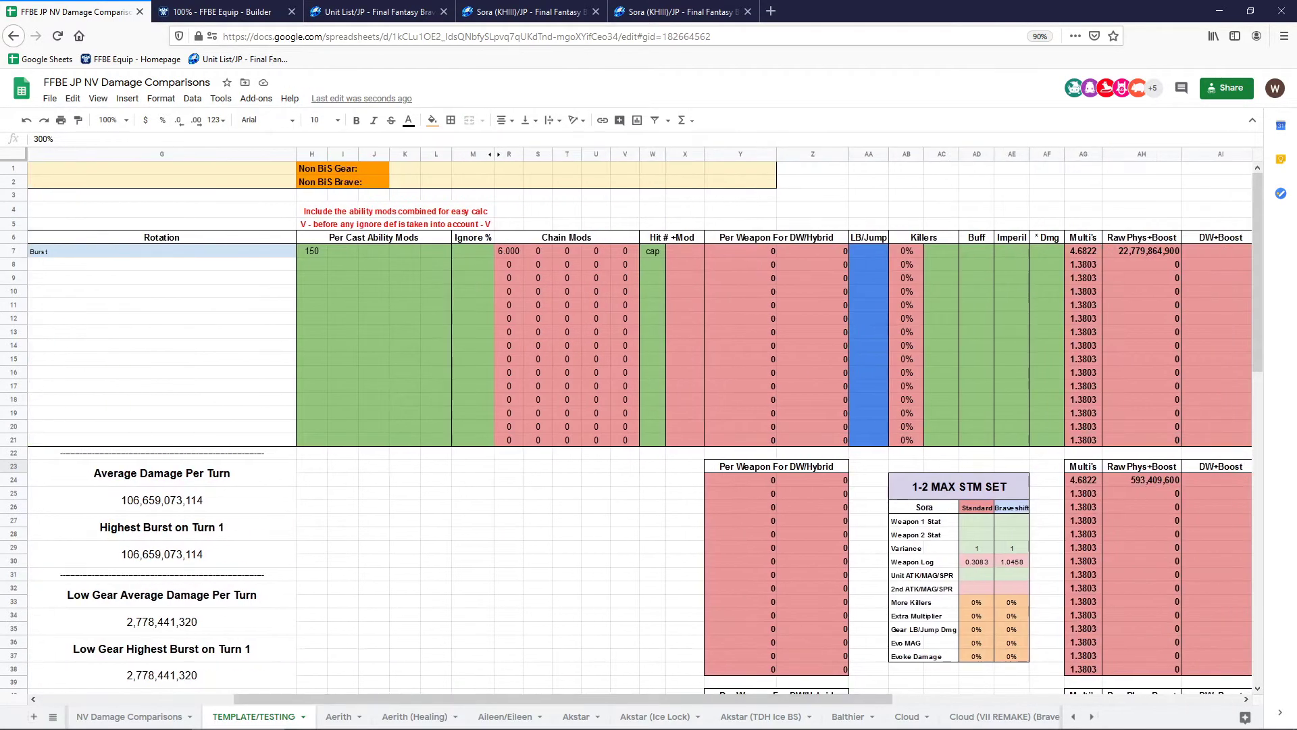
pyautogui.write('0')
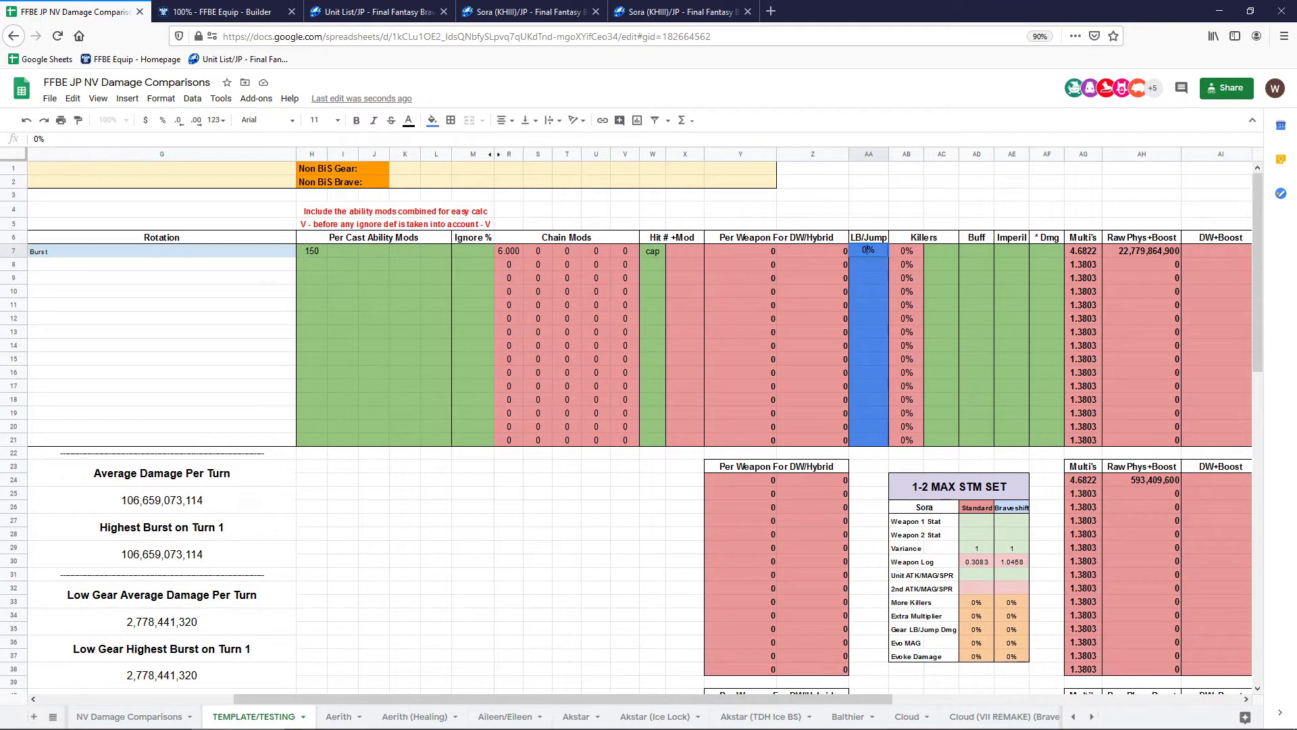
pyautogui.press('Return')
# Go over turn 1's Buff, Imperil and * Dmg cells
pyautogui.click(976, 251)
pyautogui.click(1012, 251)
pyautogui.click(1047, 250)
pyautogui.click(977, 251)
pyautogui.press('Right')
pyautogui.press('Right')
pyautogui.press('Left')
pyautogui.press('Left')
pyautogui.press('Right')
pyautogui.press('Right')
# Look up Sora's ATK buff, light resistance decrease and light physical damage boost among the Brave Shift abilities on the wiki
pyautogui.click(681, 12)
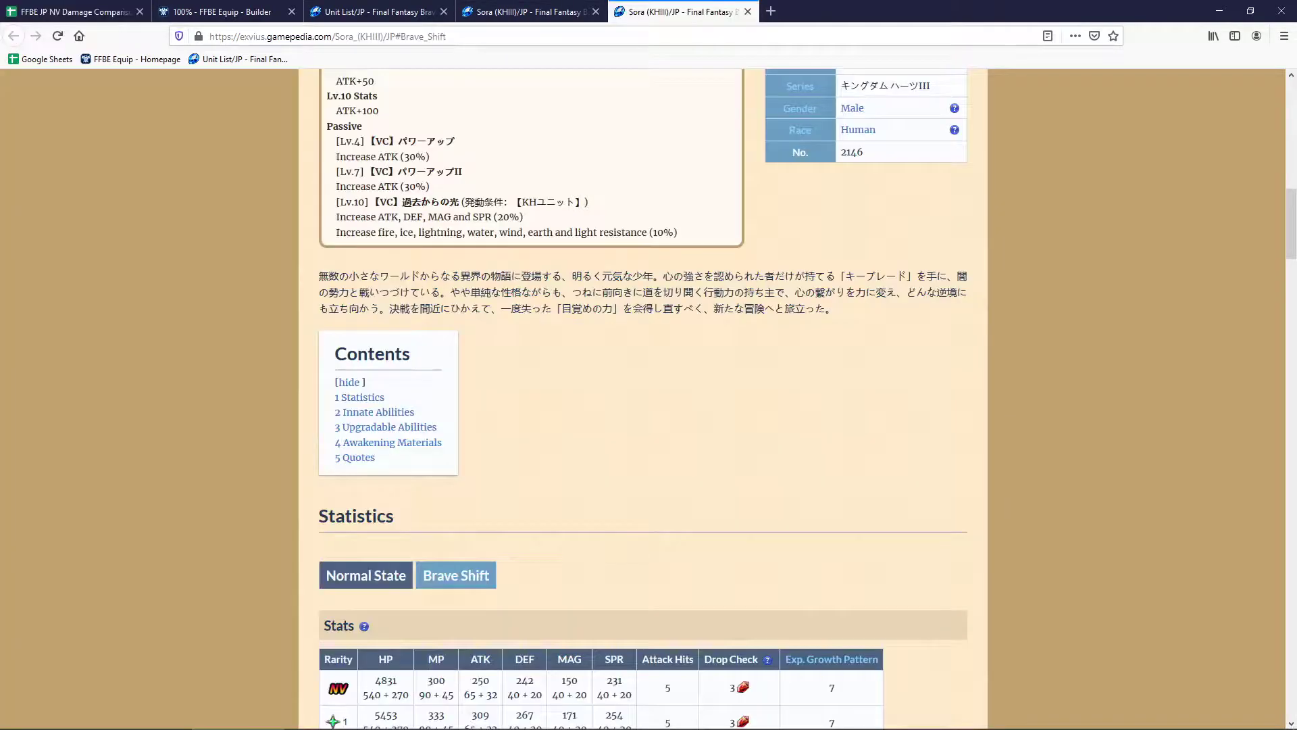
pyautogui.scroll(-20, 643, 398)
pyautogui.scroll(7, 643, 398)
pyautogui.scroll(4, 643, 399)
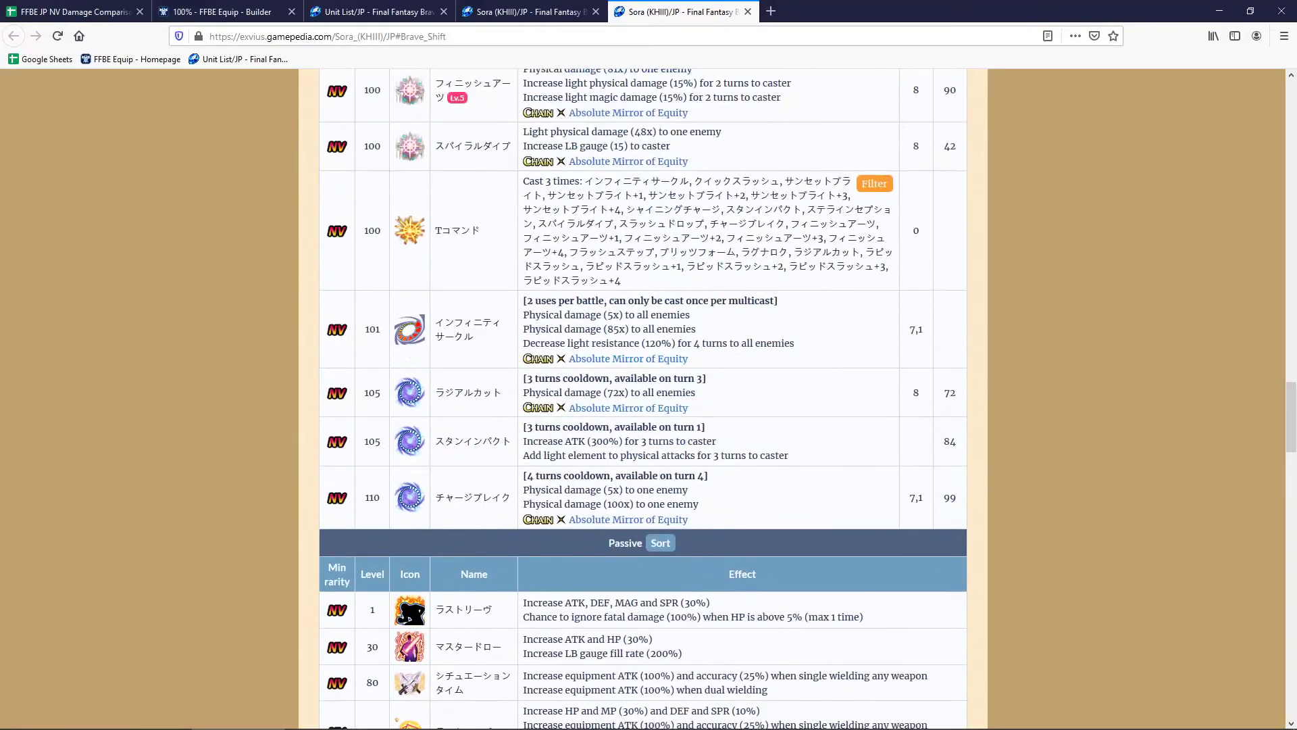
pyautogui.moveTo(565, 440); pyautogui.dragTo(652, 441)
pyautogui.moveTo(589, 344); pyautogui.dragTo(782, 344)
pyautogui.scroll(6, 782, 343)
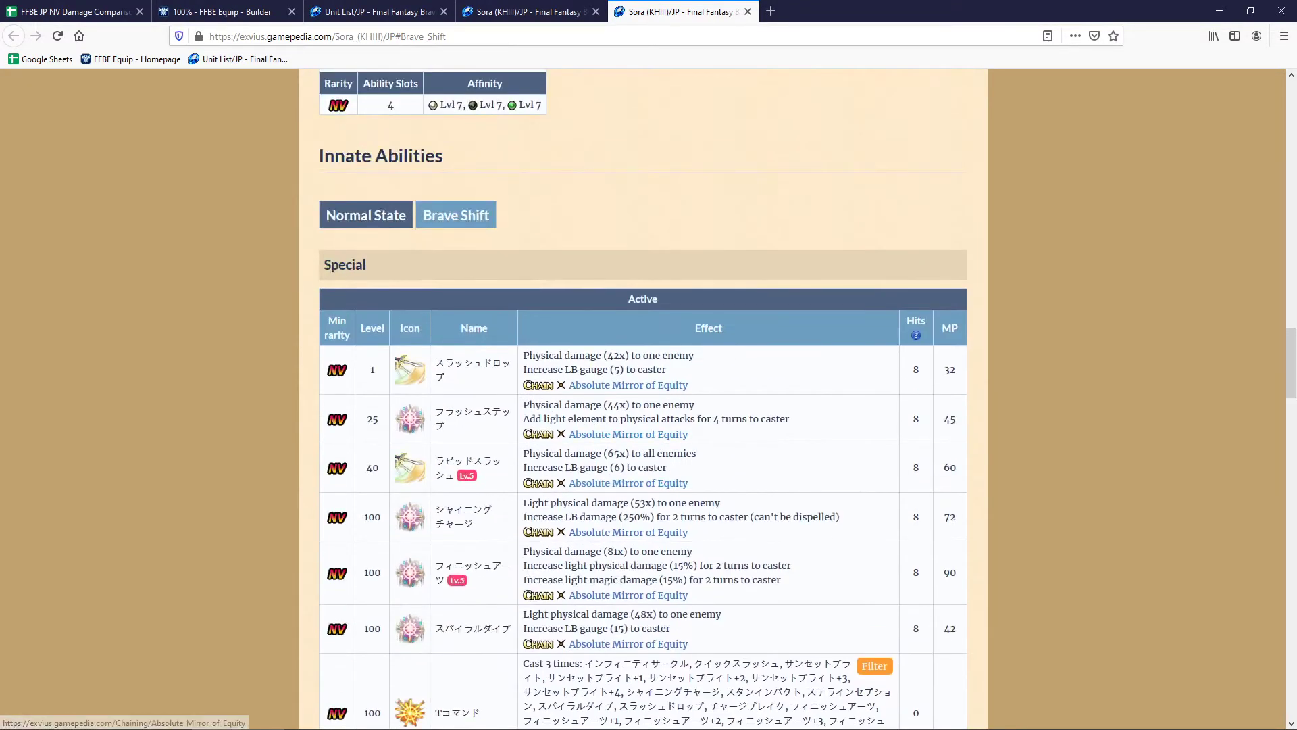
pyautogui.moveTo(585, 551); pyautogui.dragTo(750, 580)
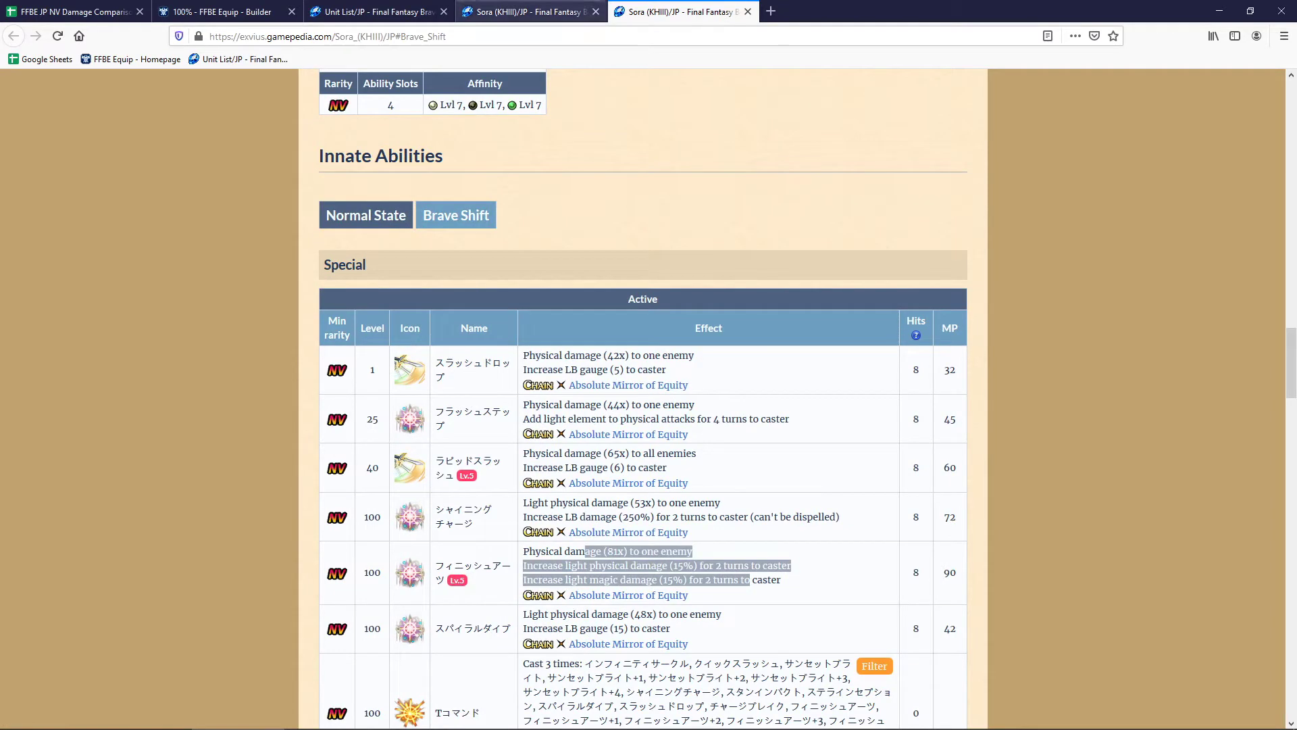
# Enter turn 1's * Dmg as 15%, Imperil as 120% and Buff as 300% in the template
pyautogui.click(74, 12)
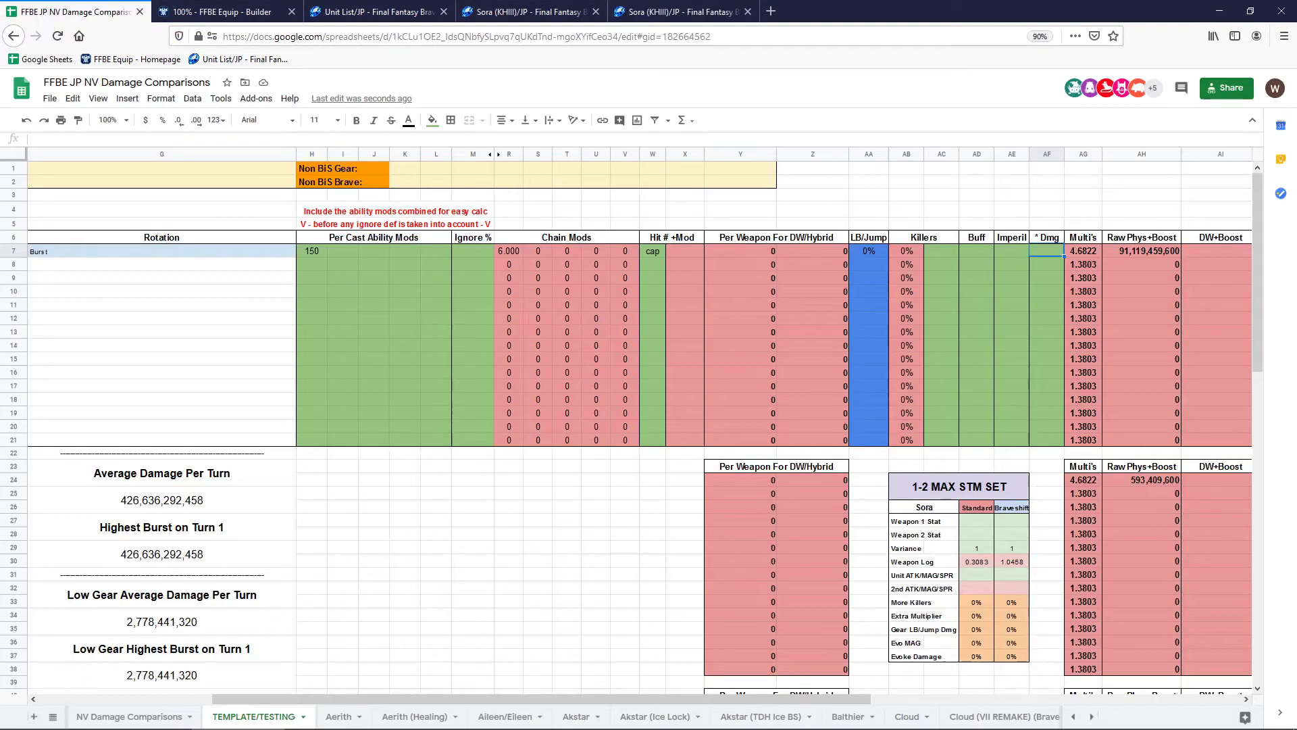
pyautogui.write('15')
pyautogui.press('Left')
pyautogui.write('120')
pyautogui.press('Left')
pyautogui.write('300')
pyautogui.press('Return')
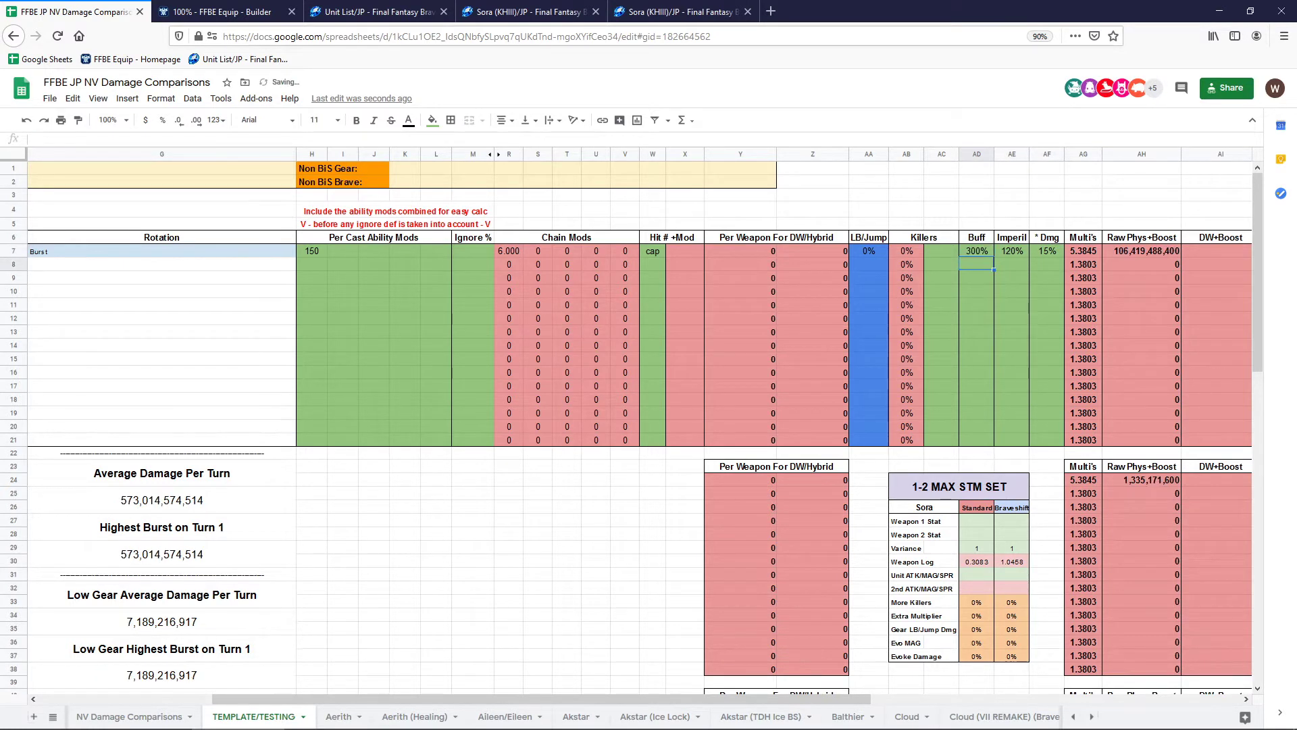
pyautogui.click(868, 251)
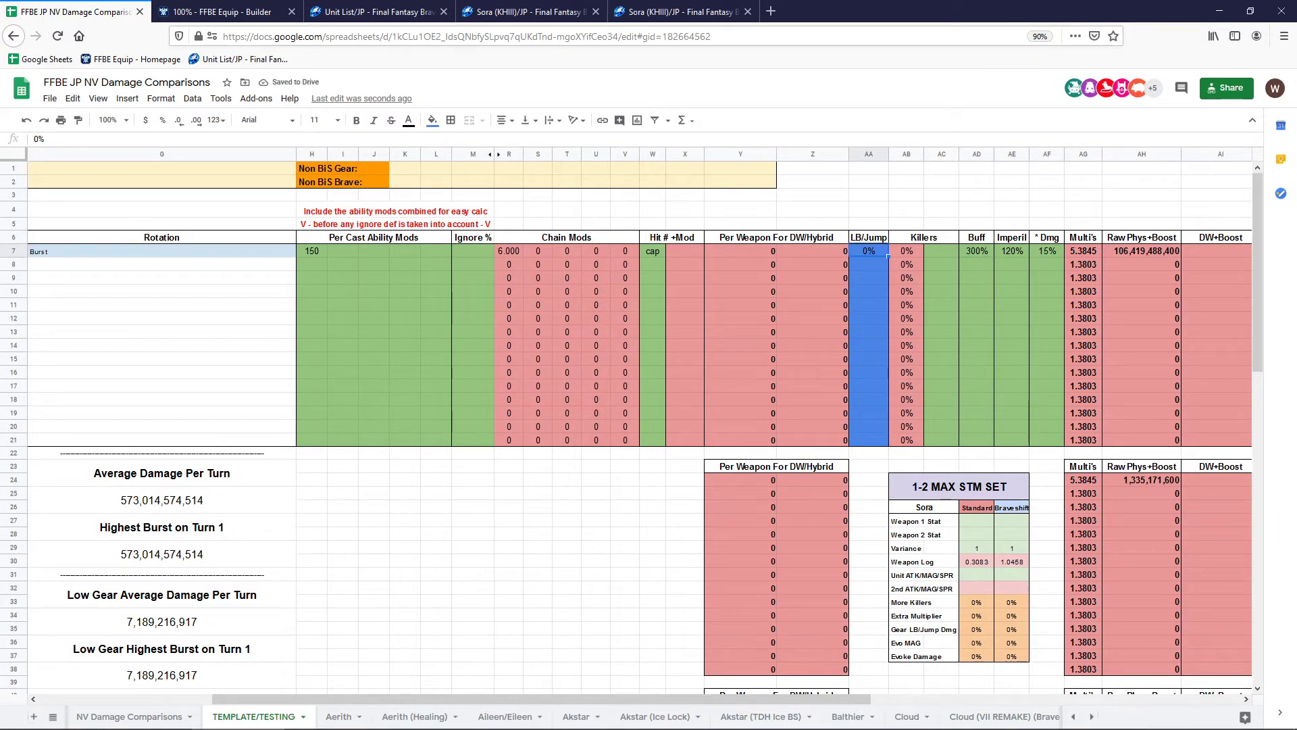
# Look up Sora's self LB damage boost on the wiki and set turn 1's LB/Jump value to 250%
pyautogui.click(683, 11)
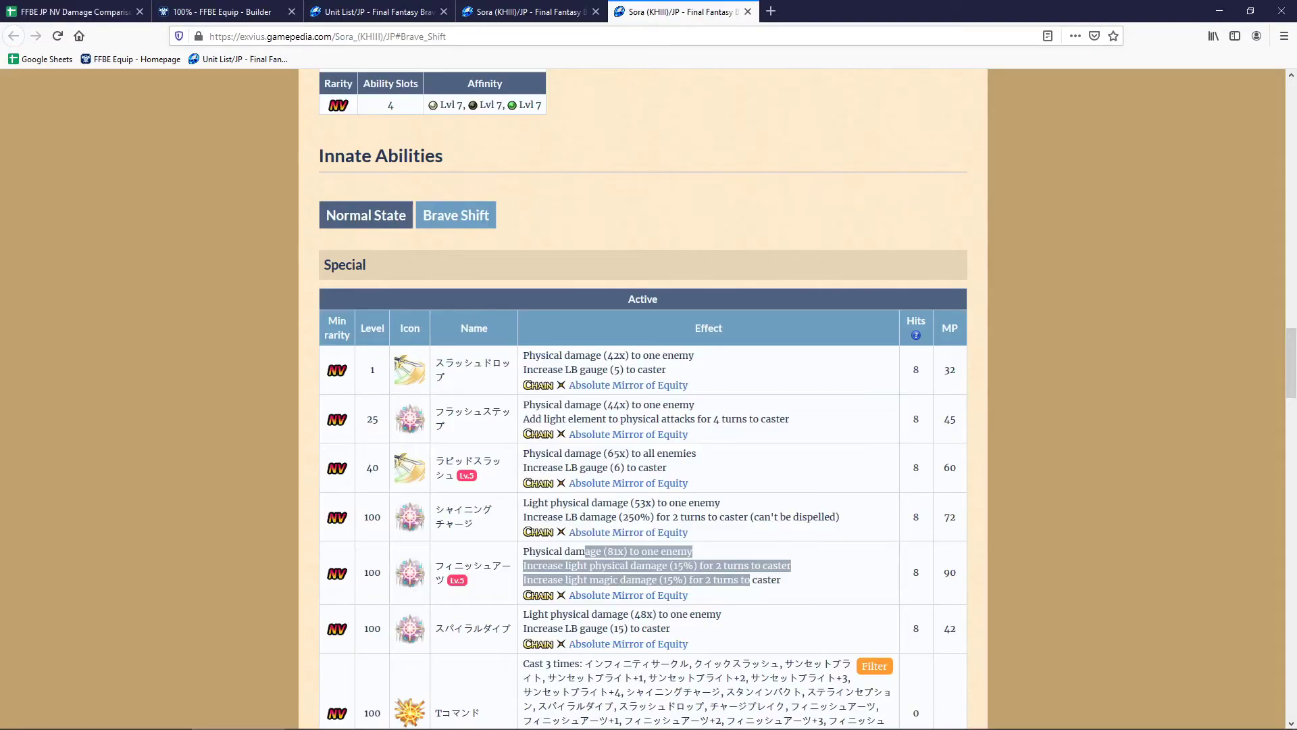
pyautogui.moveTo(543, 517); pyautogui.dragTo(701, 517)
pyautogui.click(74, 12)
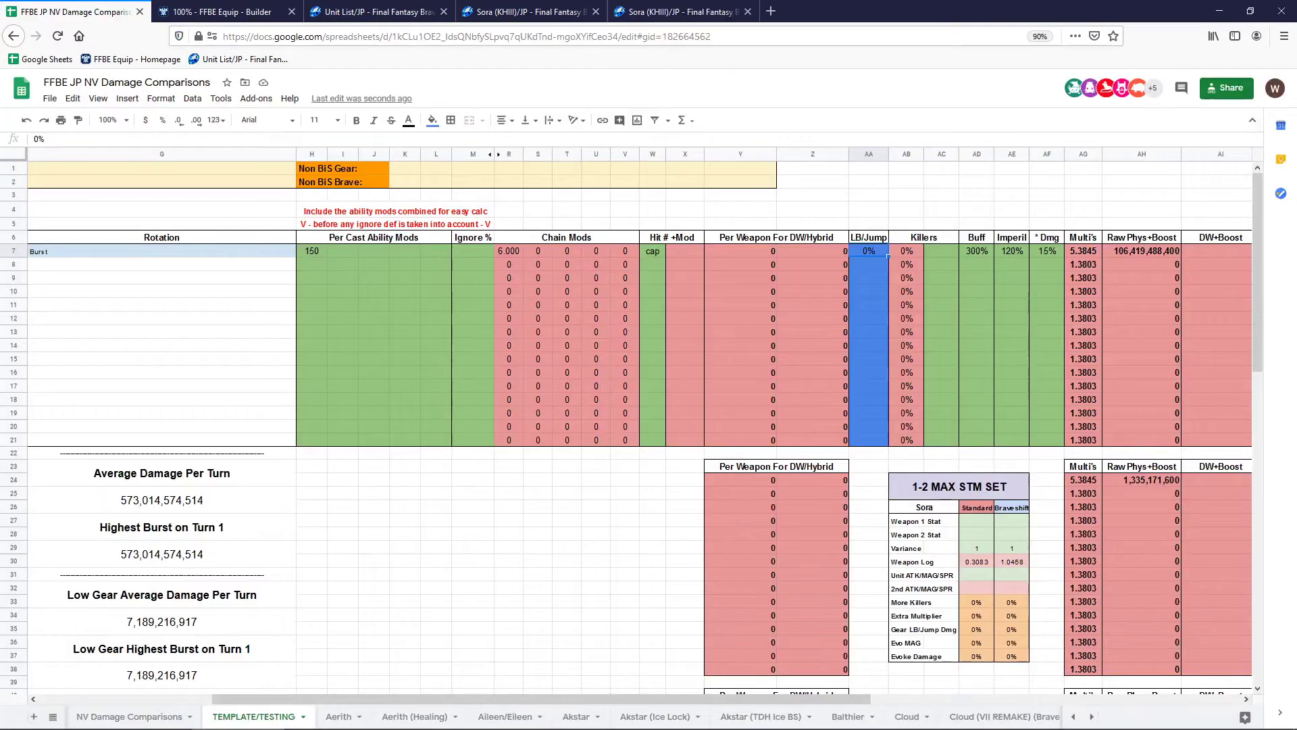
pyautogui.write('250')
pyautogui.press('Return')
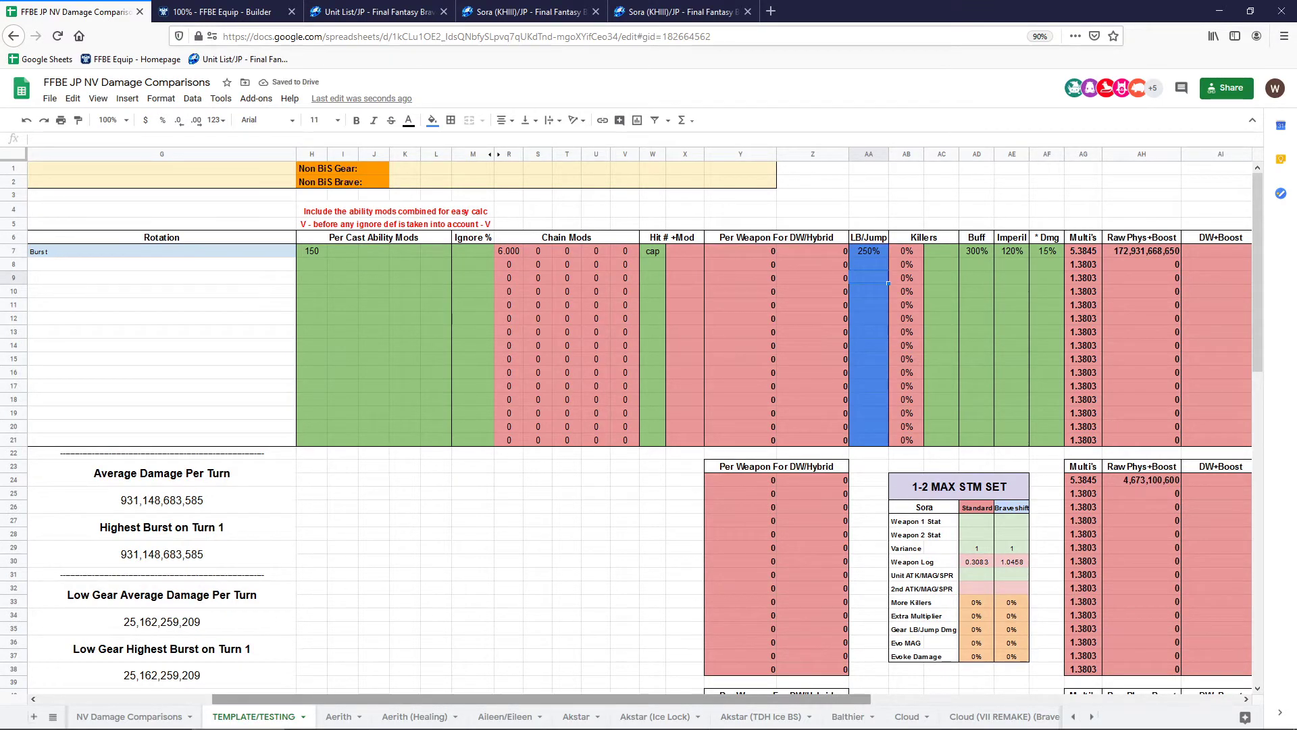
# Check the highest burst result and set the Braveshift Pot/EX Bonus to 207
pyautogui.moveTo(513, 699); pyautogui.dragTo(338, 700)
pyautogui.click(419, 554)
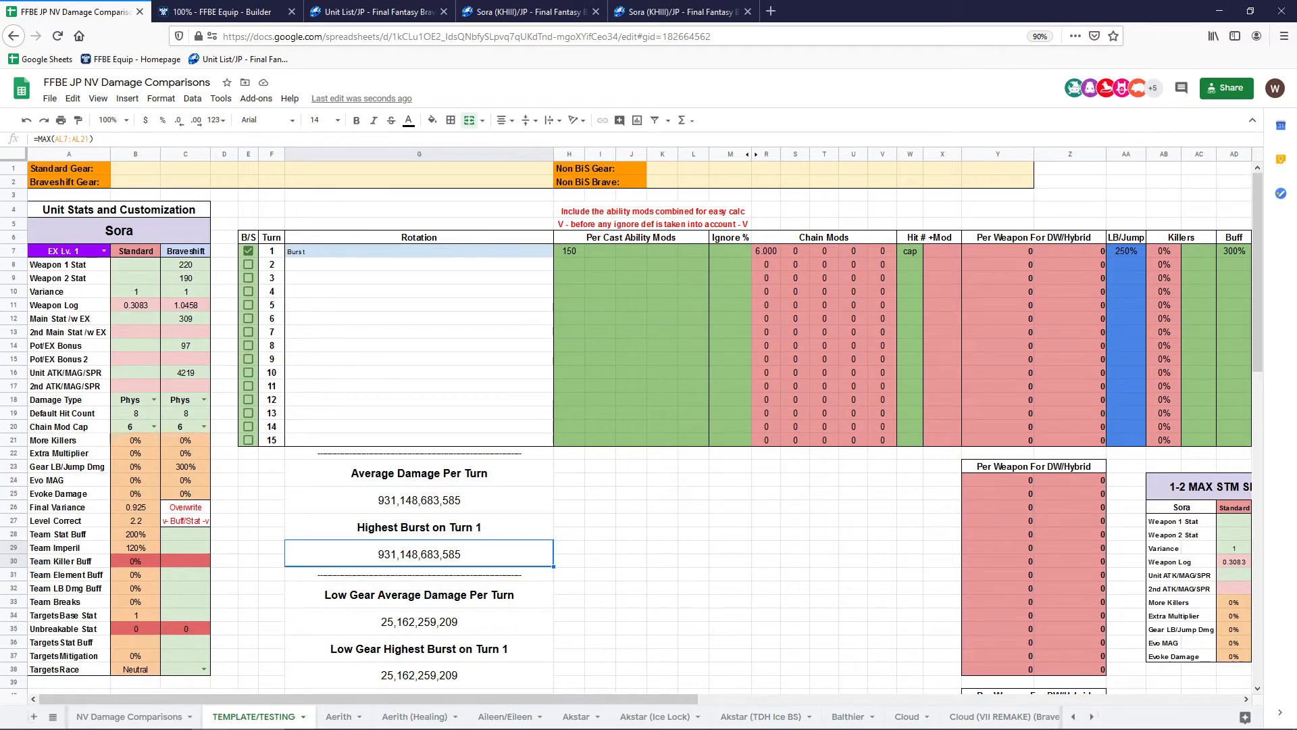
pyautogui.click(185, 345)
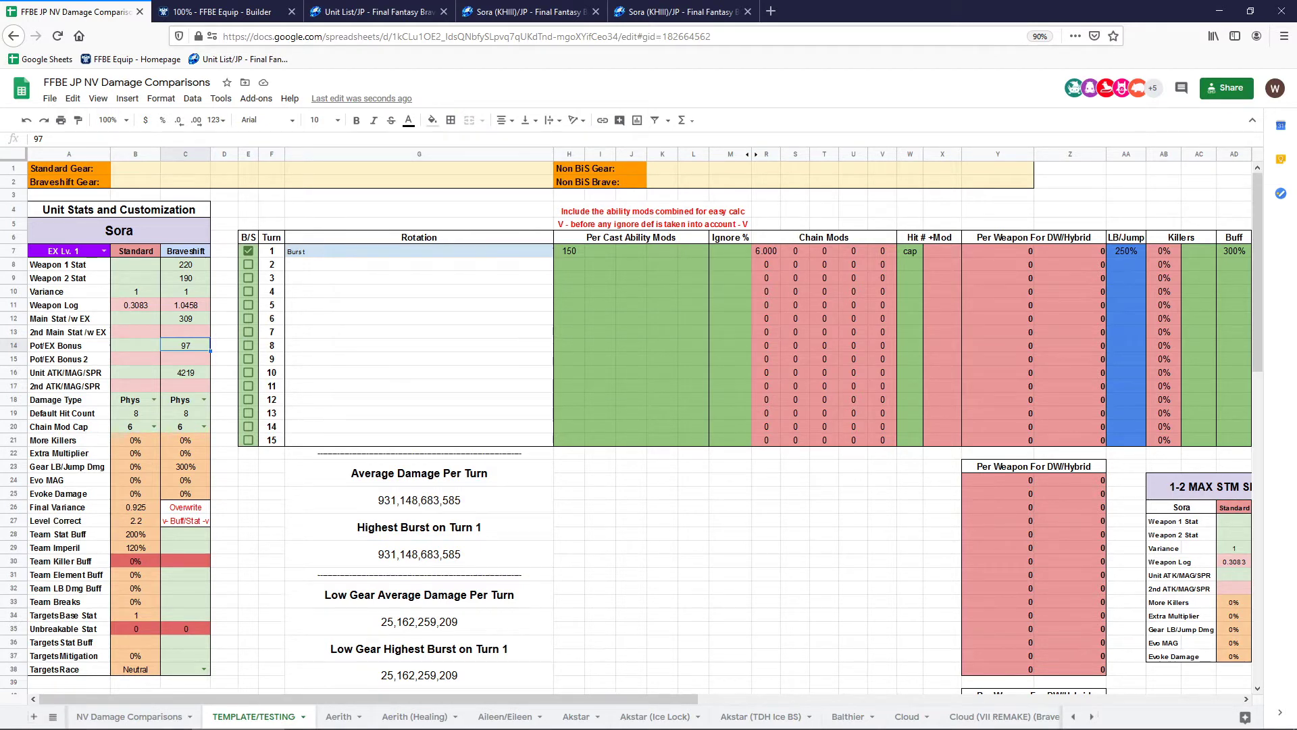
pyautogui.write('2070')
pyautogui.press('BackSpace')
pyautogui.click(224, 332)
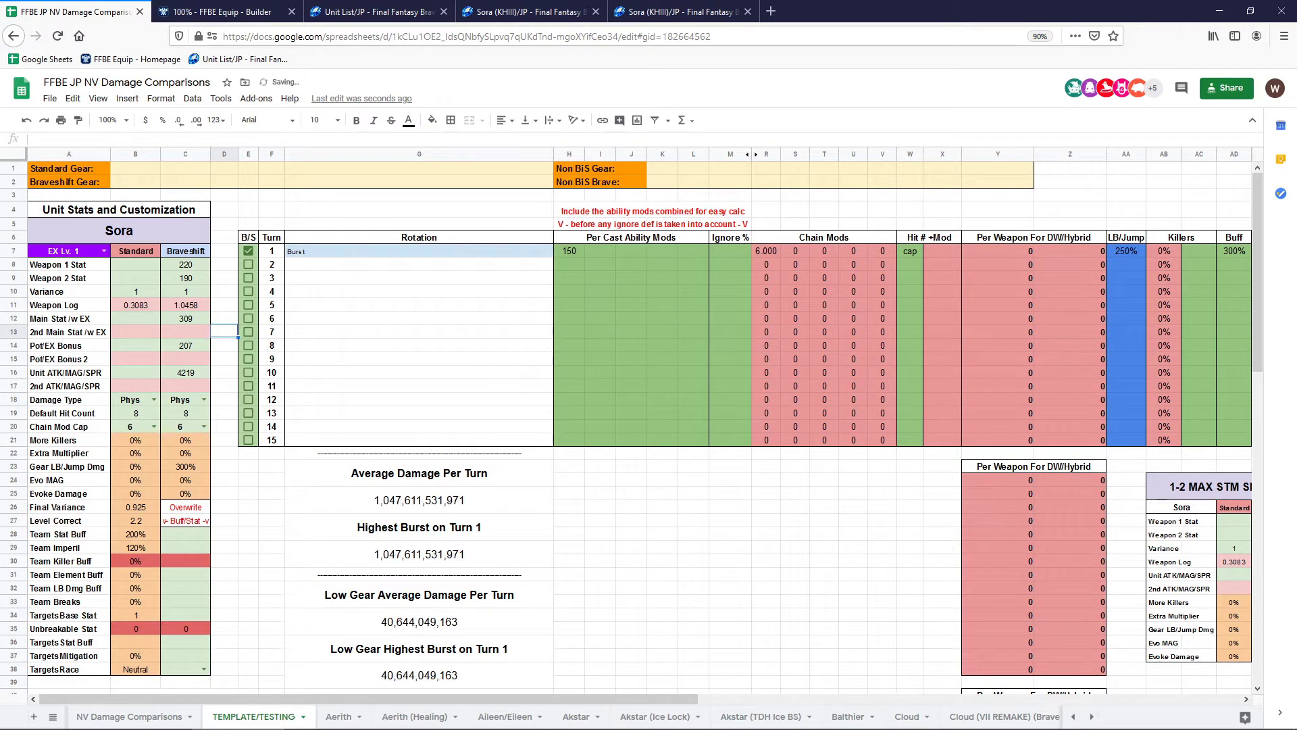
pyautogui.click(186, 345)
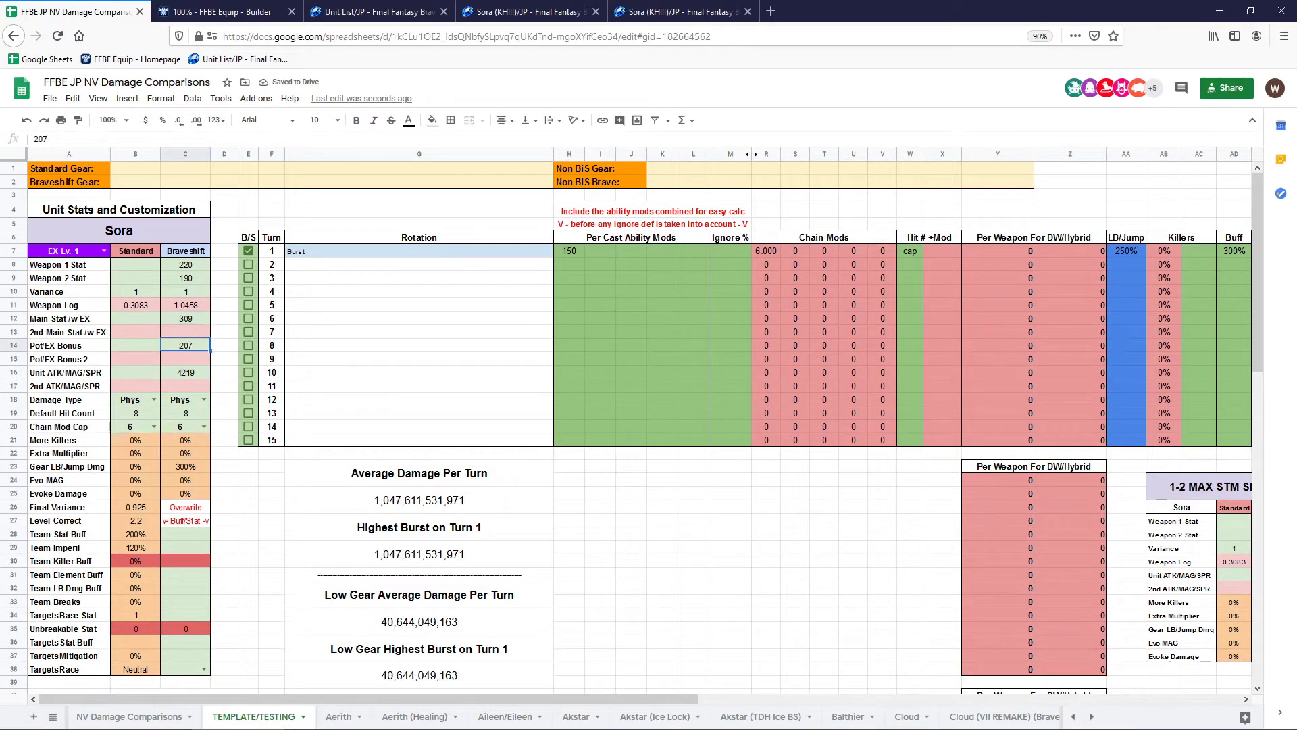
# Set the Braveshift Unit ATK/MAG/SPR to 4619 and check the highest burst on turn 1
pyautogui.click(186, 372)
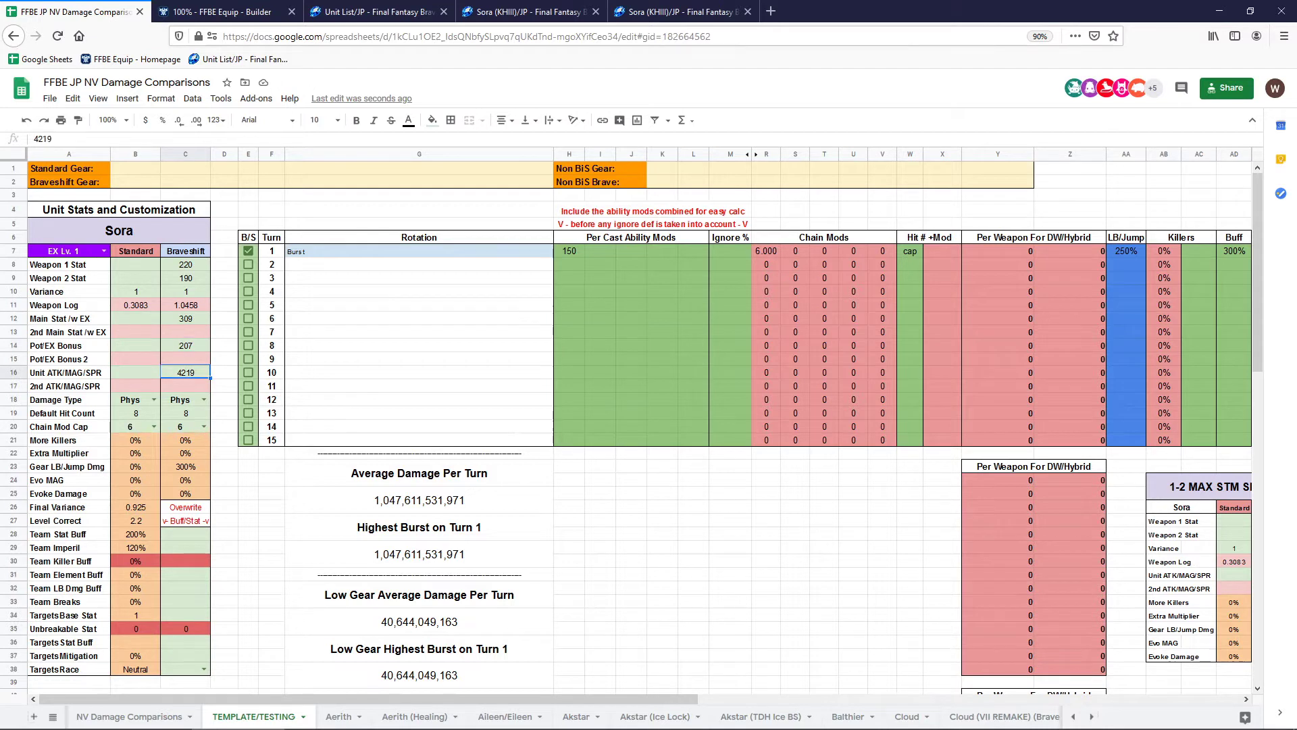
pyautogui.doubleClick(186, 372)
pyautogui.moveTo(181, 371); pyautogui.dragTo(185, 371)
pyautogui.write('6')
pyautogui.click(224, 358)
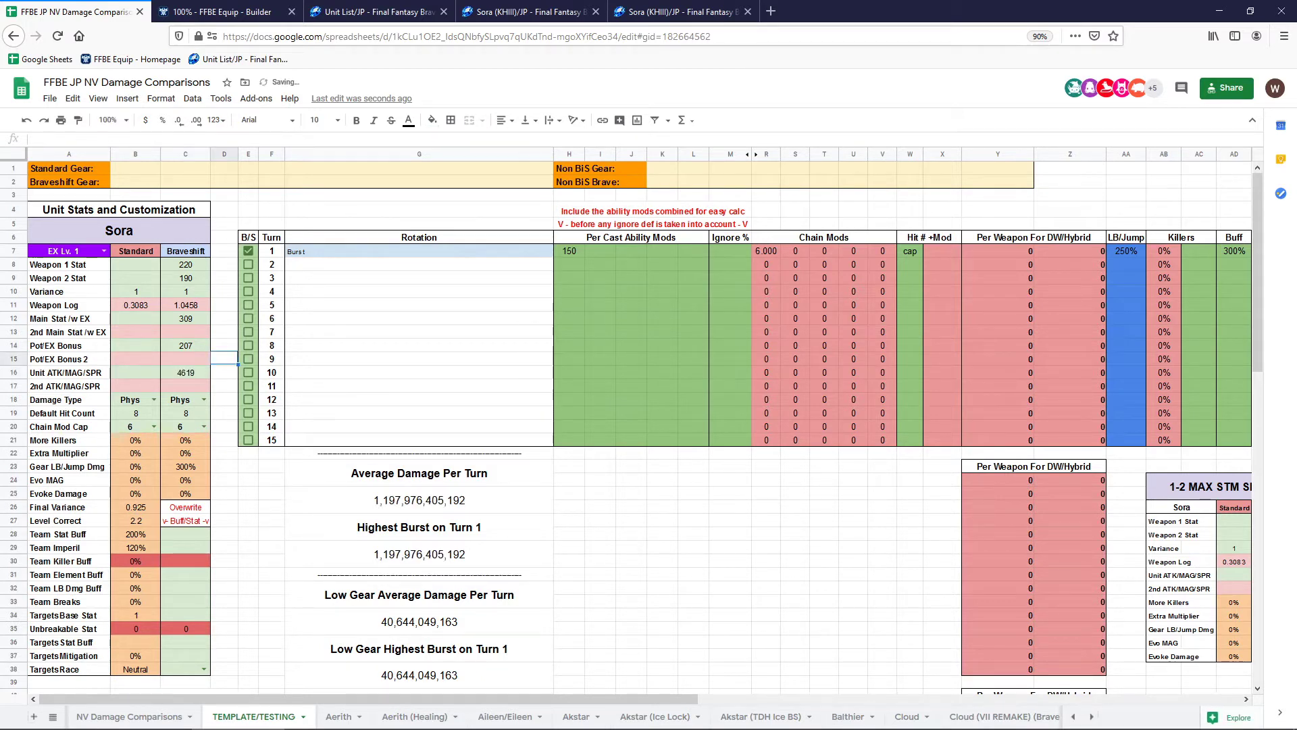
pyautogui.click(419, 554)
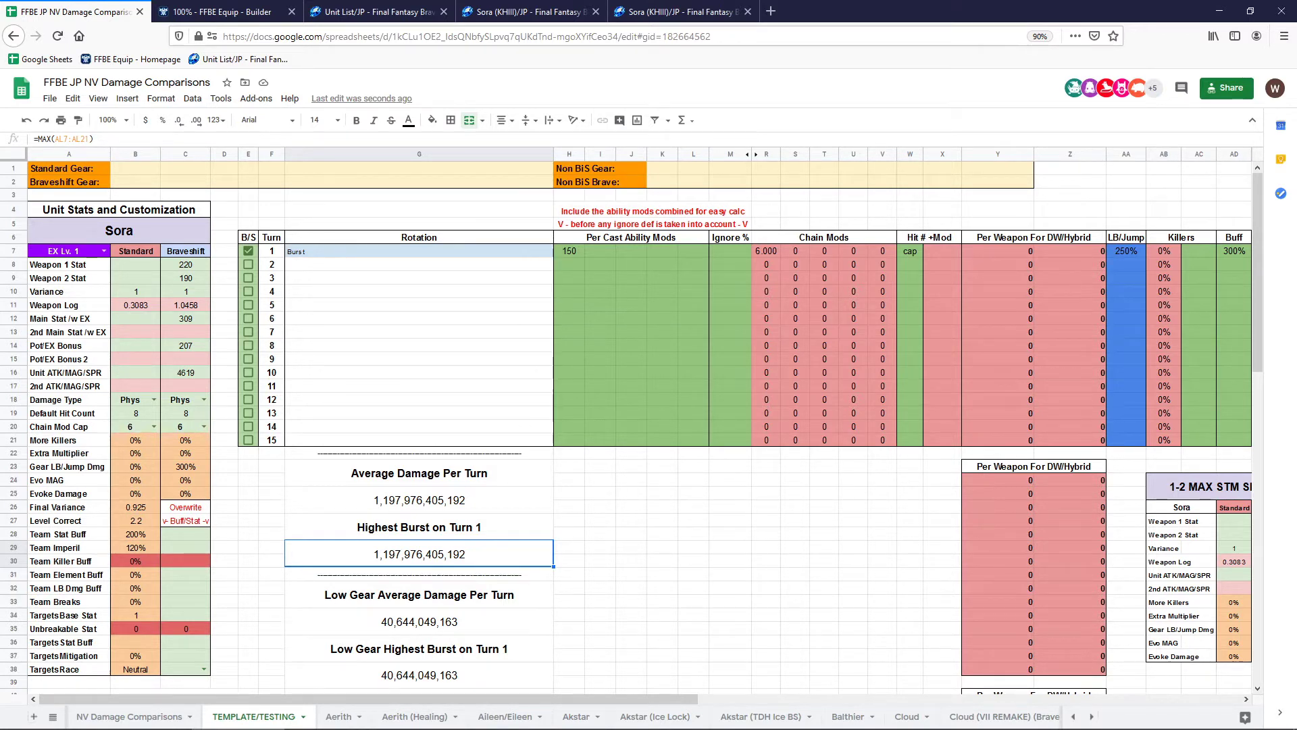
# Set the Braveshift More Killers to 75% and Gear LB/Jump Dmg to 250%
pyautogui.click(185, 440)
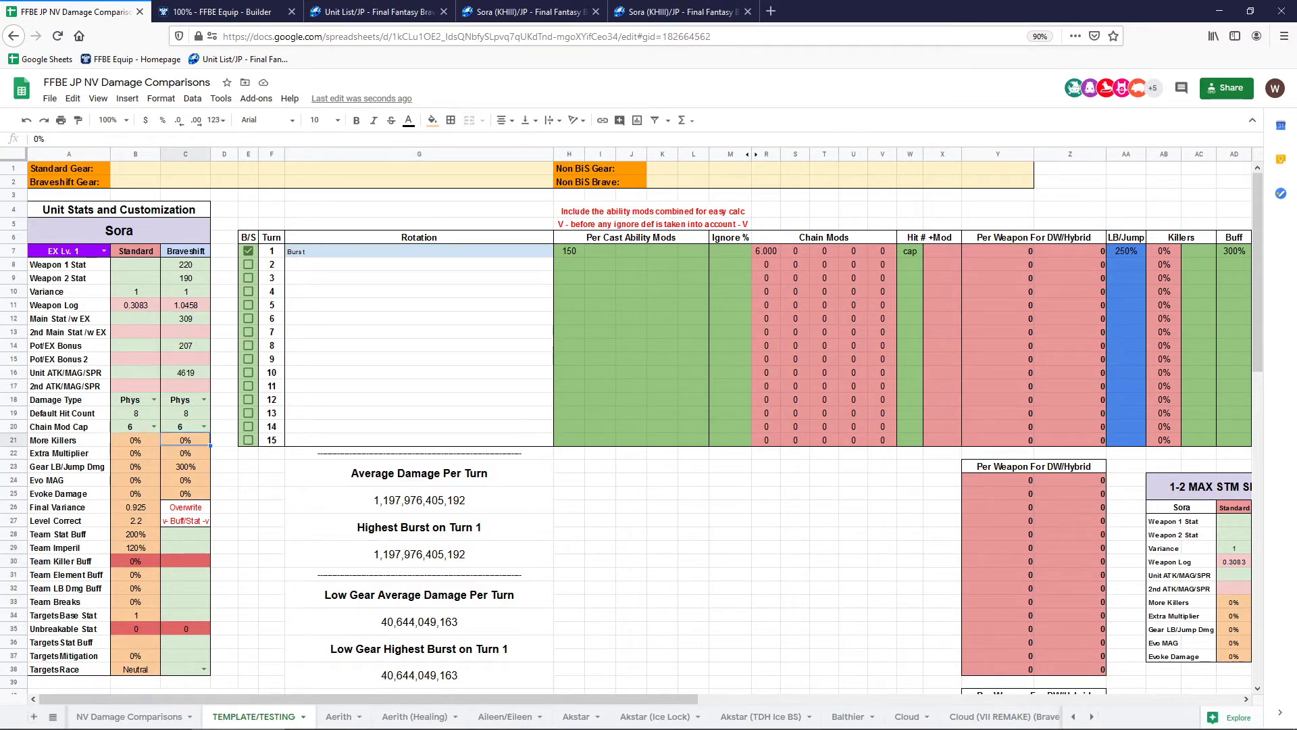
pyautogui.write('75')
pyautogui.click(248, 465)
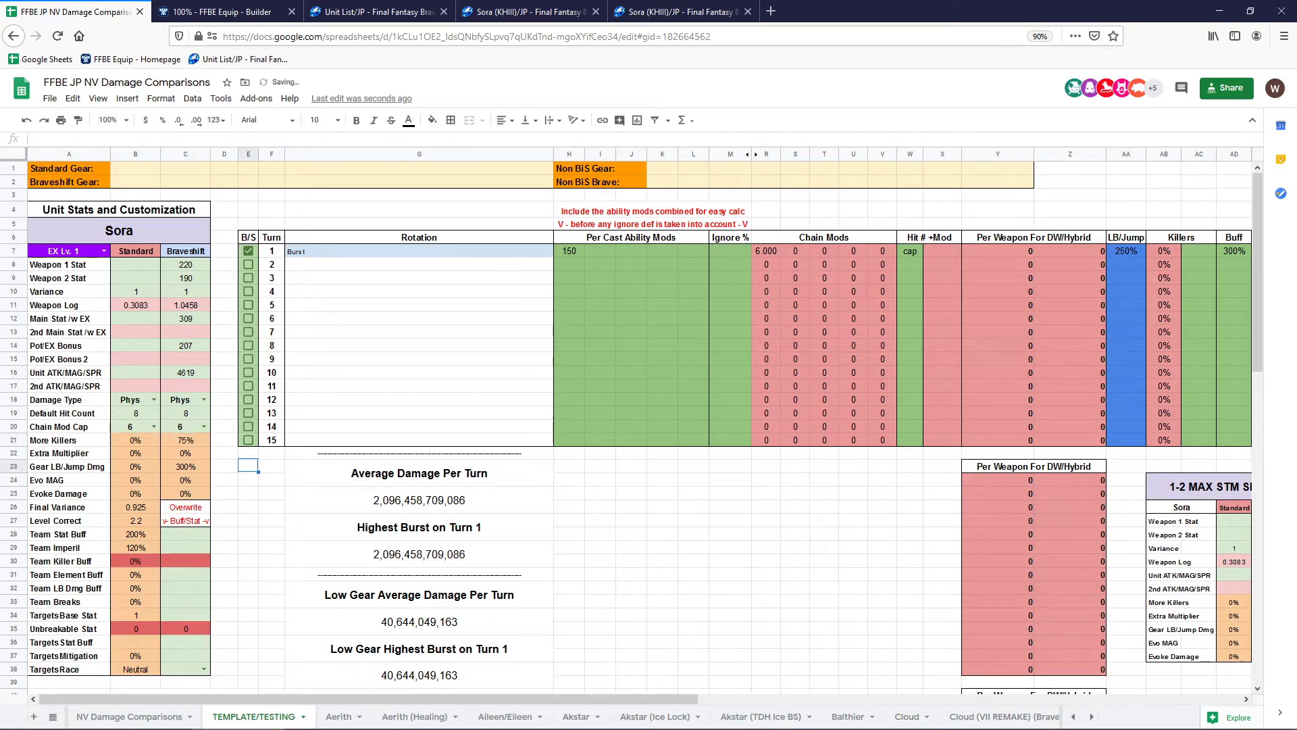
pyautogui.click(185, 466)
pyautogui.write('250')
pyautogui.click(248, 492)
# Change the Braveshift Unit ATK/MAG/SPR to 3619
pyautogui.click(185, 372)
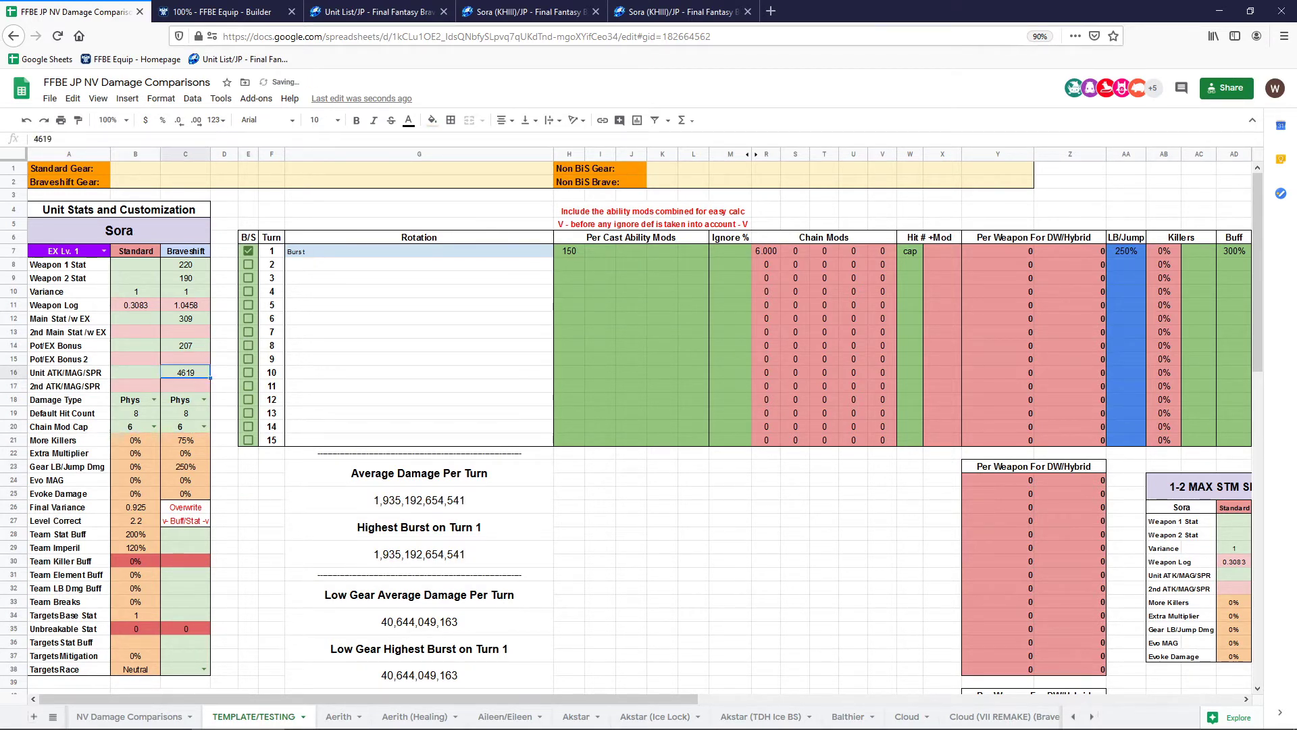
pyautogui.doubleClick(179, 371)
pyautogui.press('BackSpace')
pyautogui.write('3')
pyautogui.click(224, 480)
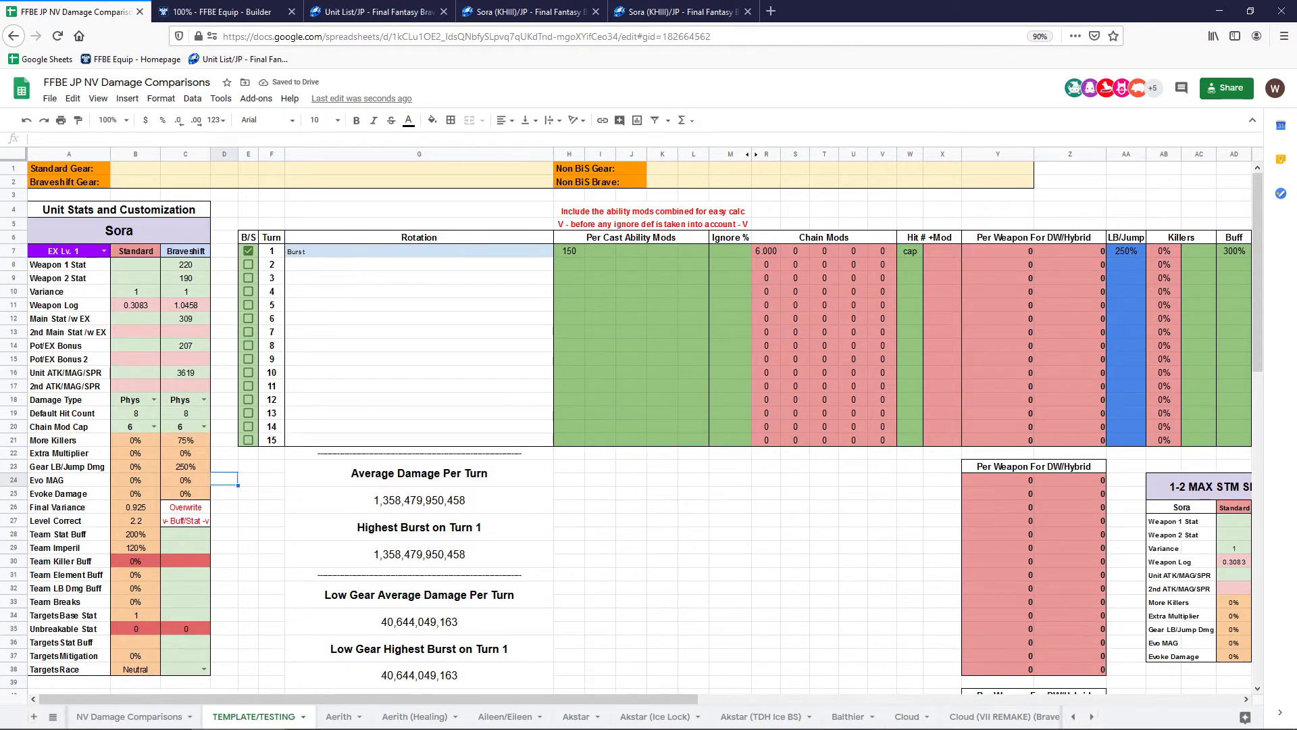
# Go over turn 1's ability mods, LB/Jump, Killers, Buff, Imperil and * Dmg cells
pyautogui.click(570, 252)
pyautogui.click(1127, 251)
pyautogui.moveTo(574, 699); pyautogui.dragTo(699, 700)
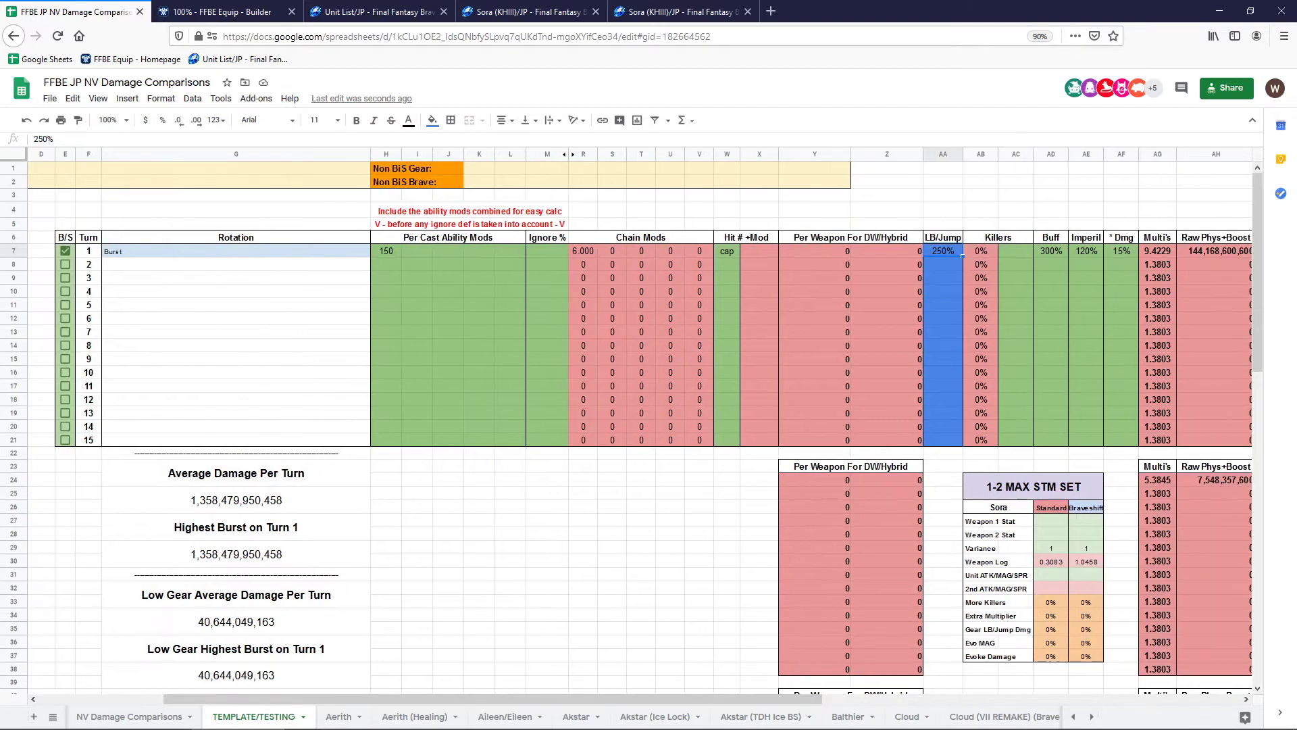
pyautogui.press('Right')
pyautogui.press('Right')
pyautogui.press('Right')
pyautogui.press('Right')
pyautogui.press('Right')
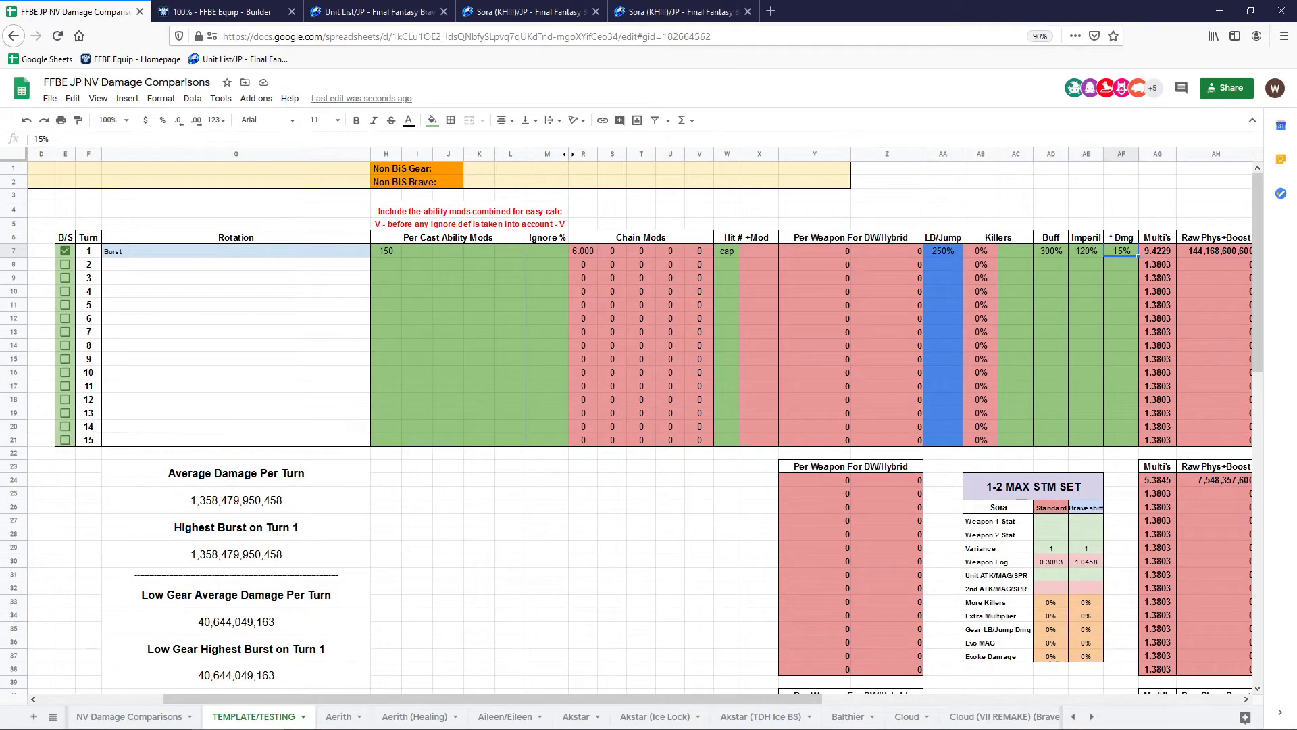
pyautogui.hscroll(-3, 642, 418)
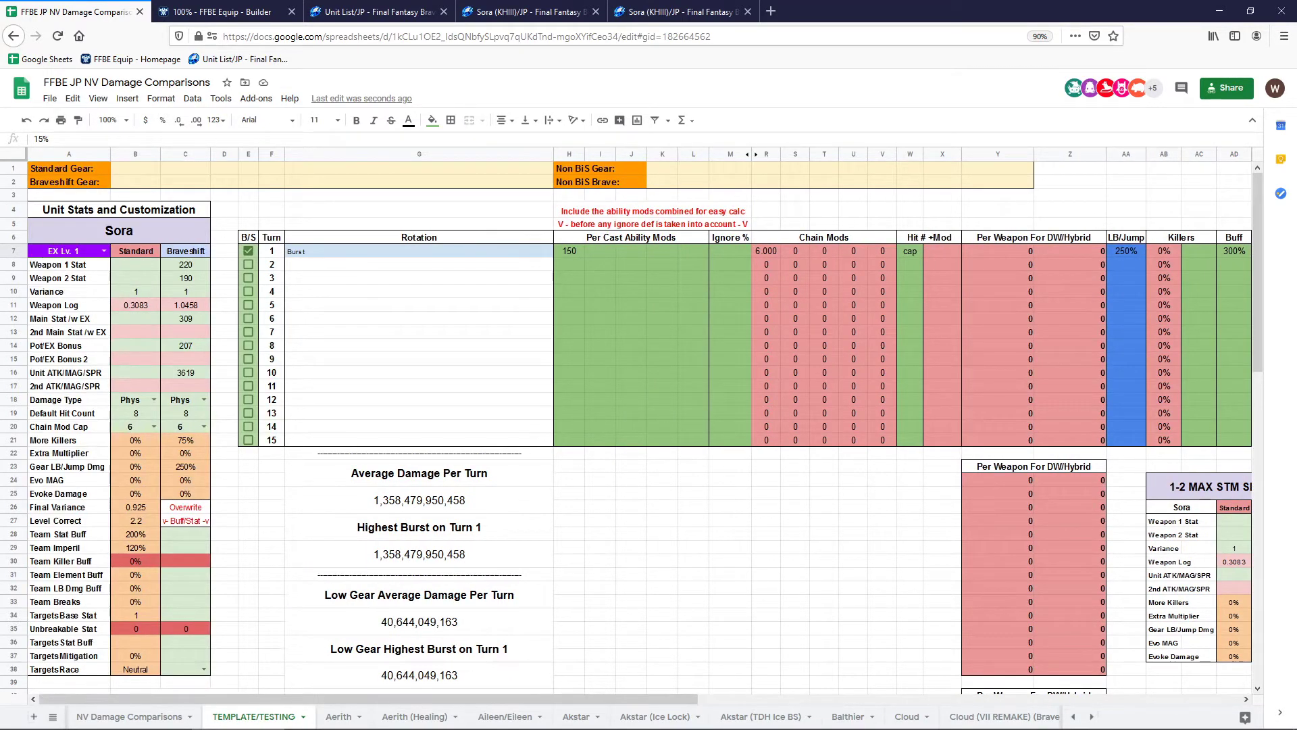
# Go over the ability mods note, the chain mod and per-weapon columns, and the Multi's through Damage Type Result columns
pyautogui.moveTo(652, 211); pyautogui.dragTo(652, 223)
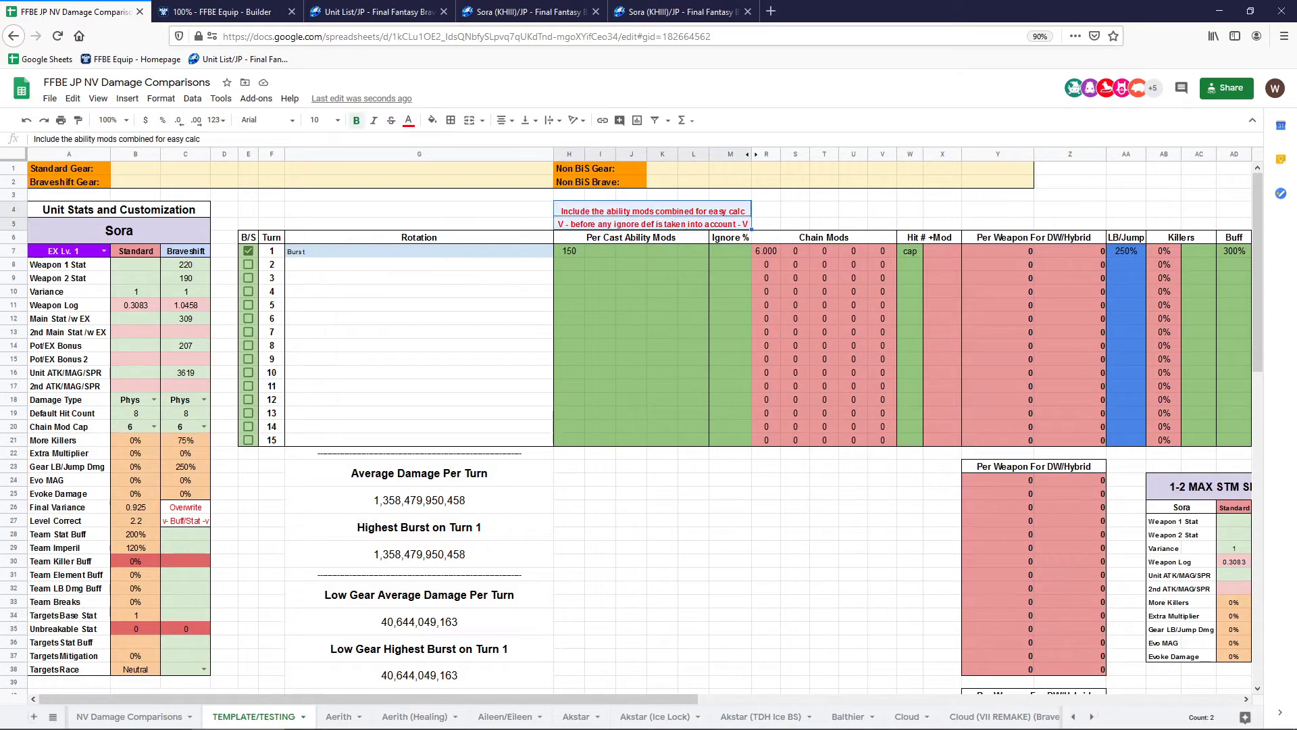
pyautogui.moveTo(766, 251); pyautogui.dragTo(853, 426)
pyautogui.moveTo(929, 237); pyautogui.dragTo(1070, 453)
pyautogui.moveTo(635, 700); pyautogui.dragTo(898, 700)
pyautogui.moveTo(631, 699); pyautogui.dragTo(817, 699)
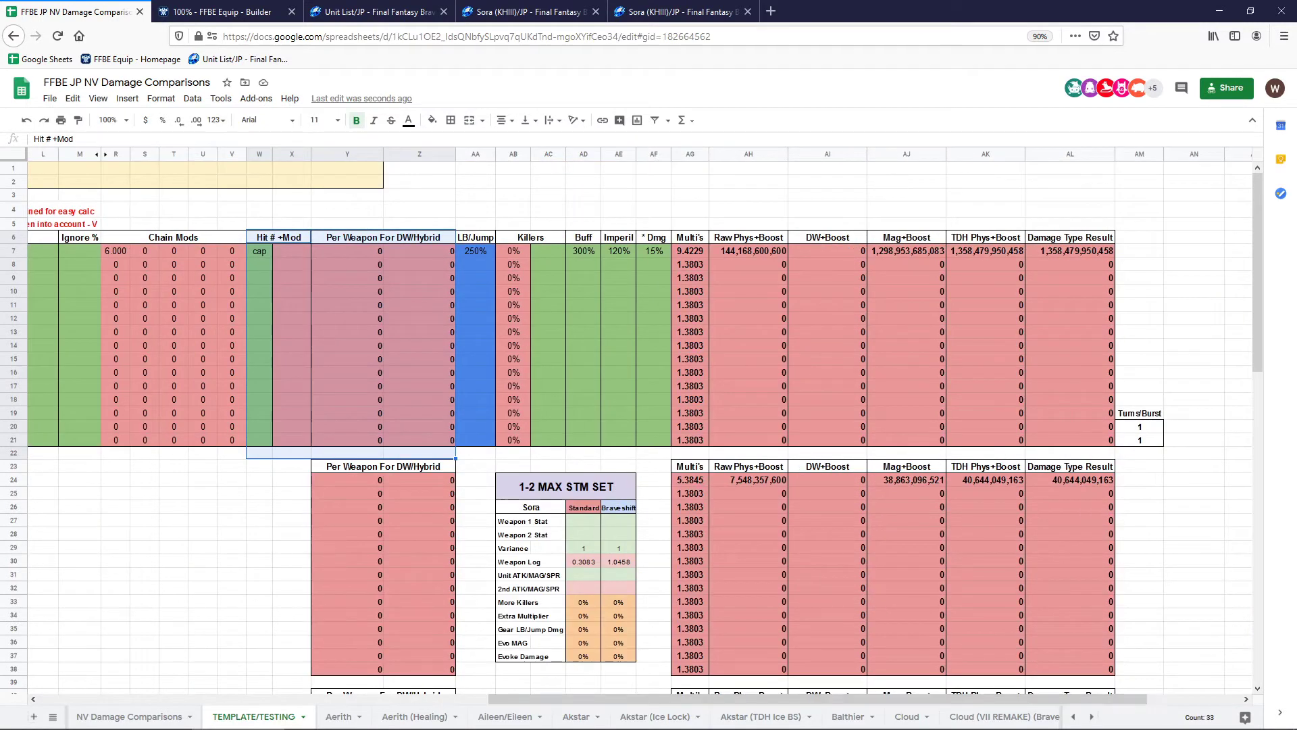
pyautogui.moveTo(690, 237); pyautogui.dragTo(1140, 427)
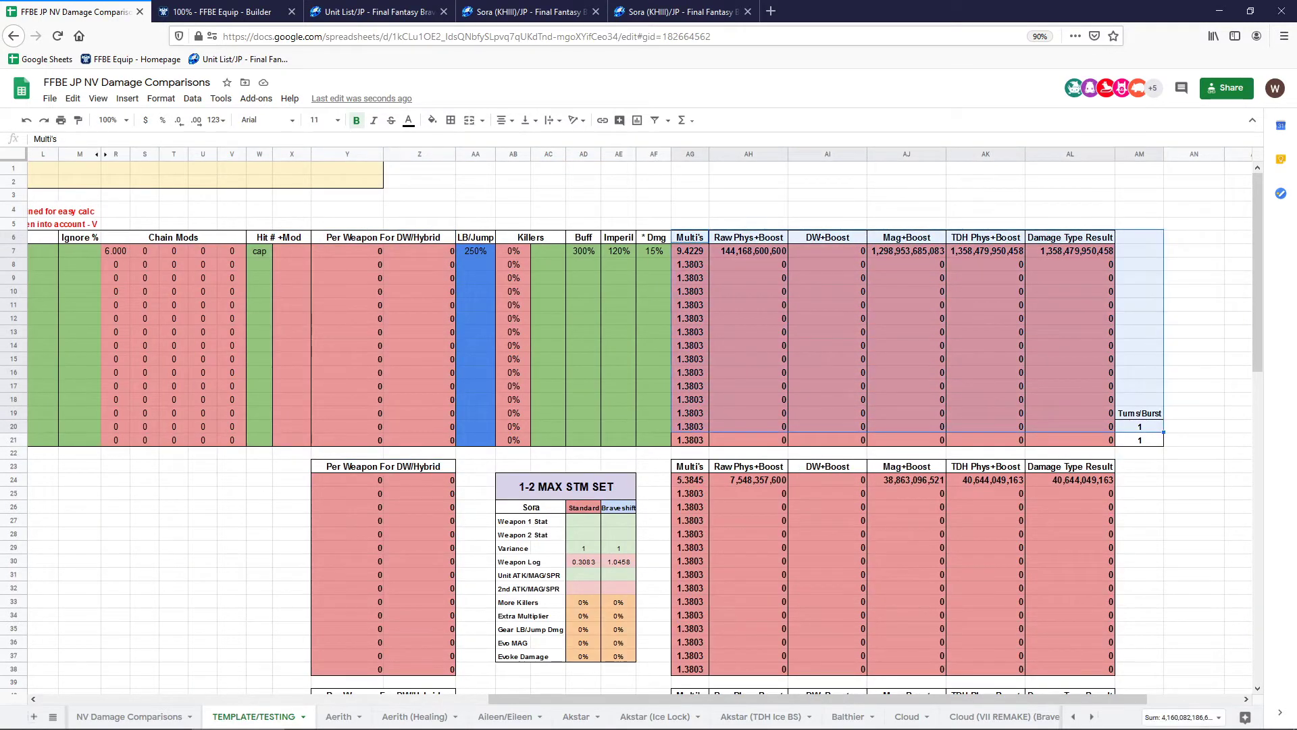
# Enlarge the formula bar and inspect turn 1's Mag+Boost and TDH Phys+Boost formulas
pyautogui.click(907, 251)
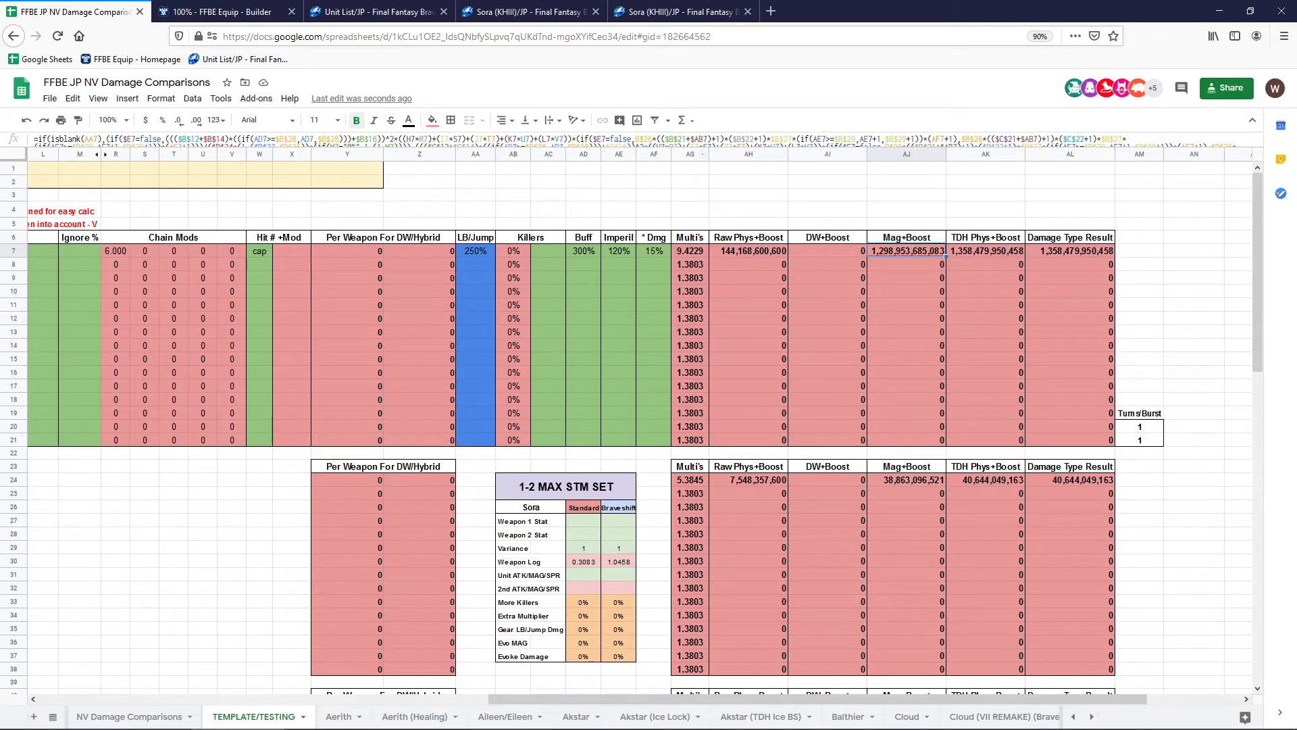
pyautogui.moveTo(720, 147); pyautogui.dragTo(710, 185)
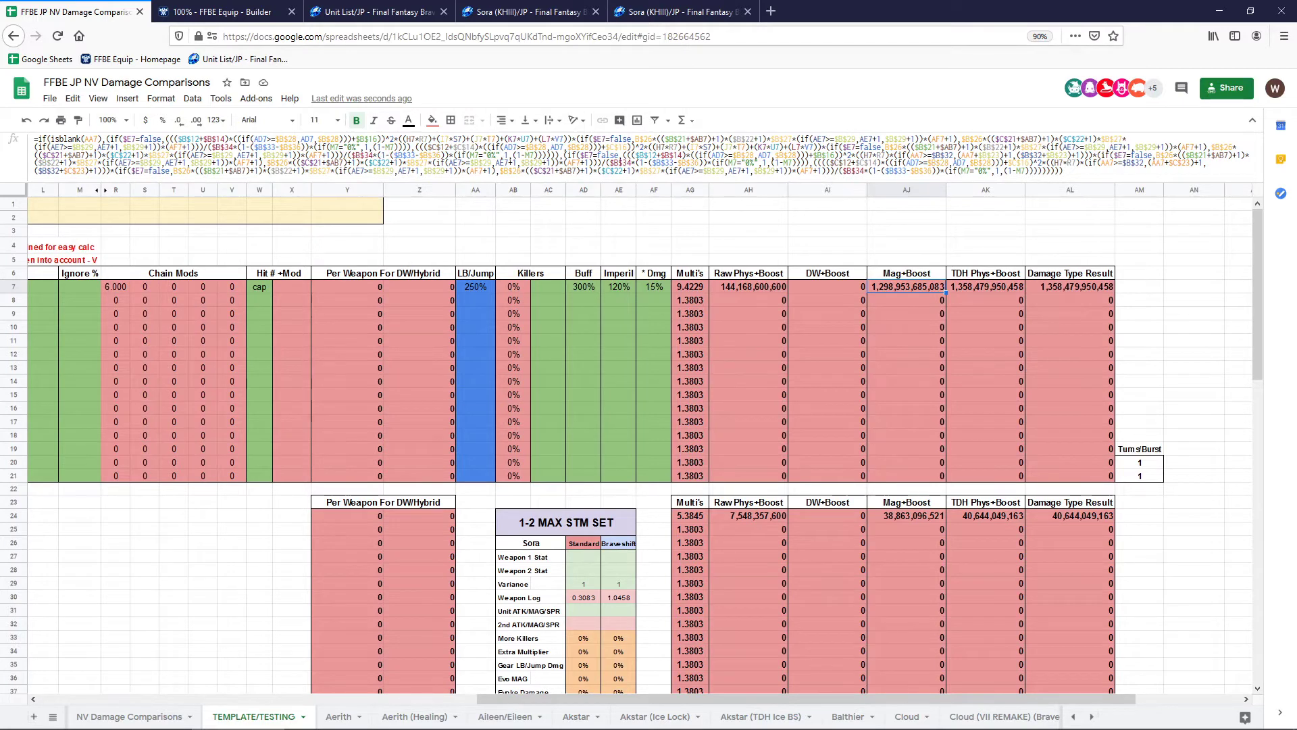
pyautogui.click(514, 246)
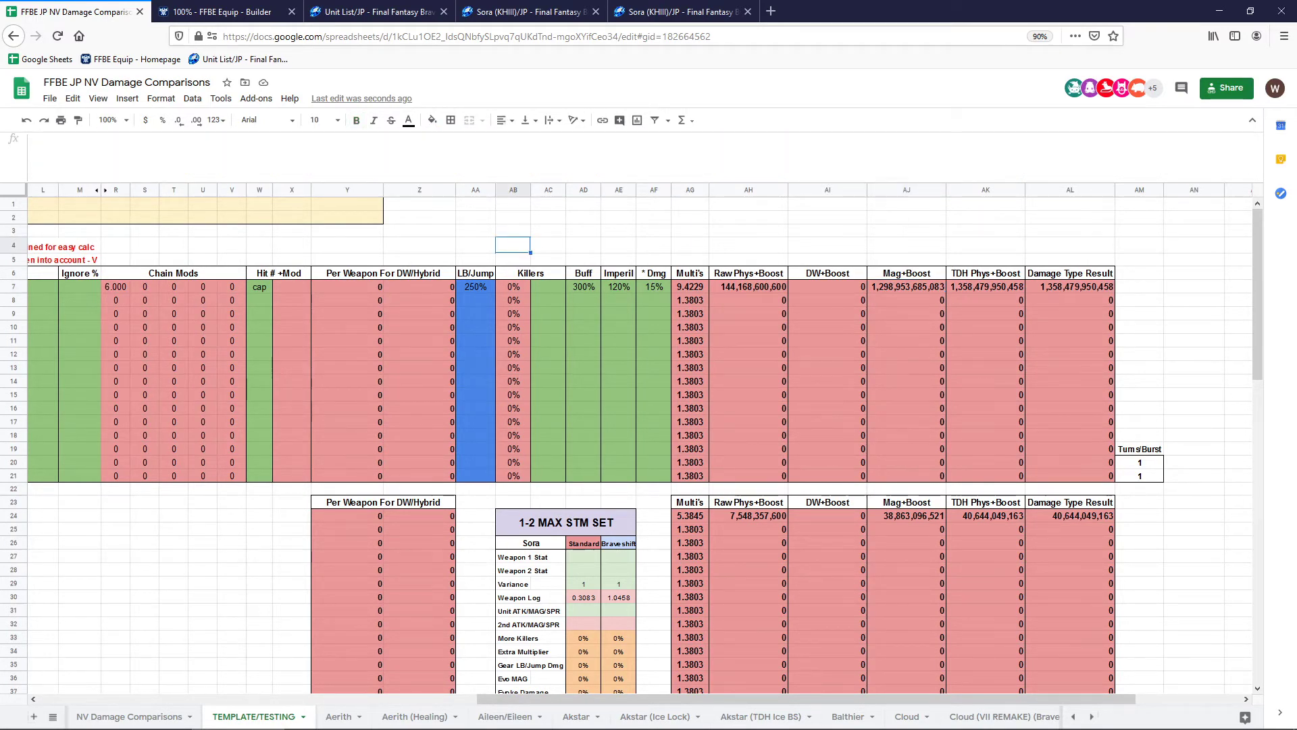
pyautogui.click(907, 286)
pyautogui.click(985, 286)
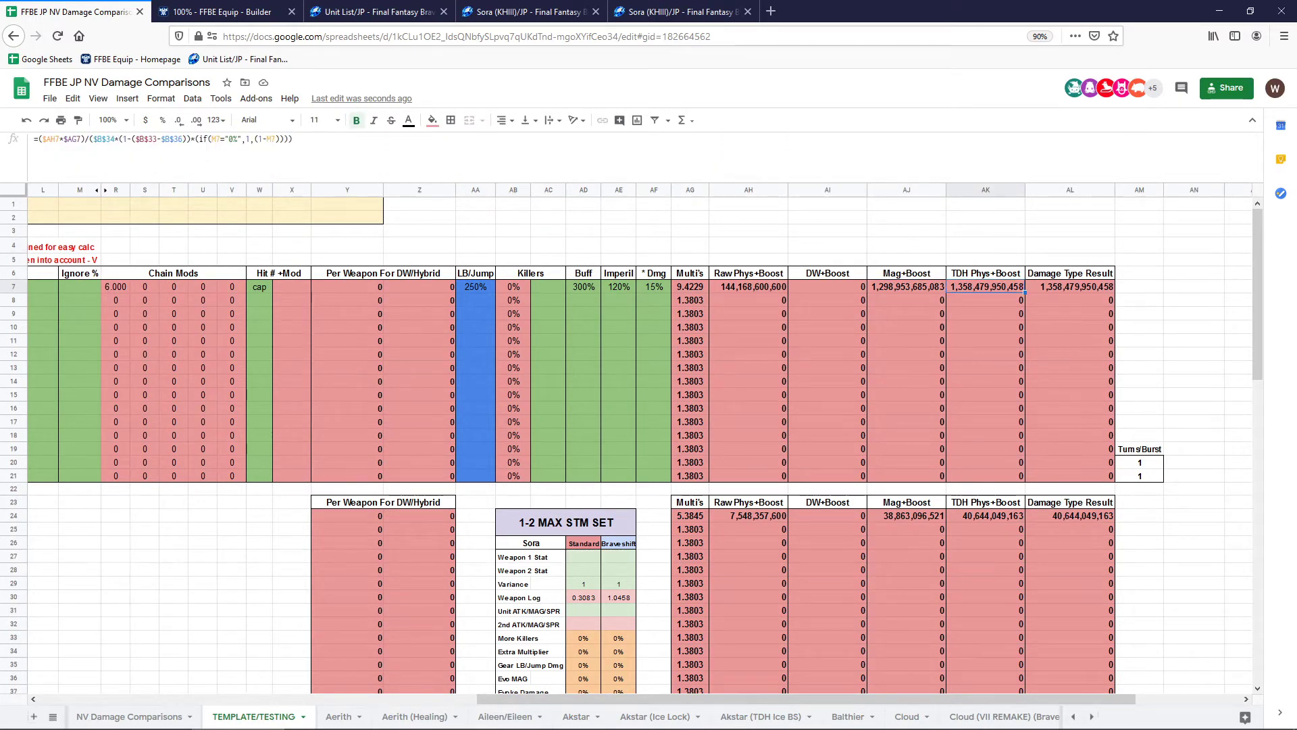
# Inspect turn 1's formulas for Multi's, Raw Phys+Boost, DW+Boost and Per Weapon For DW/Hybrid
pyautogui.click(690, 286)
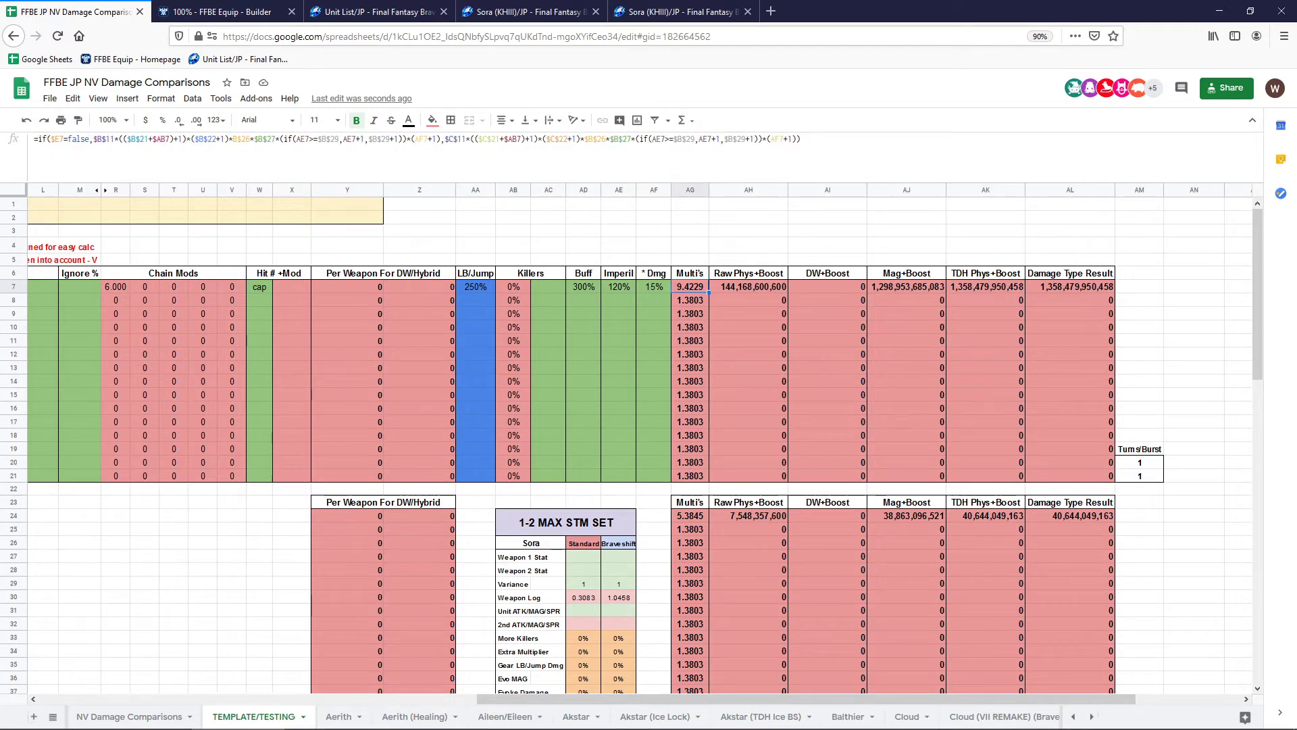
pyautogui.click(748, 287)
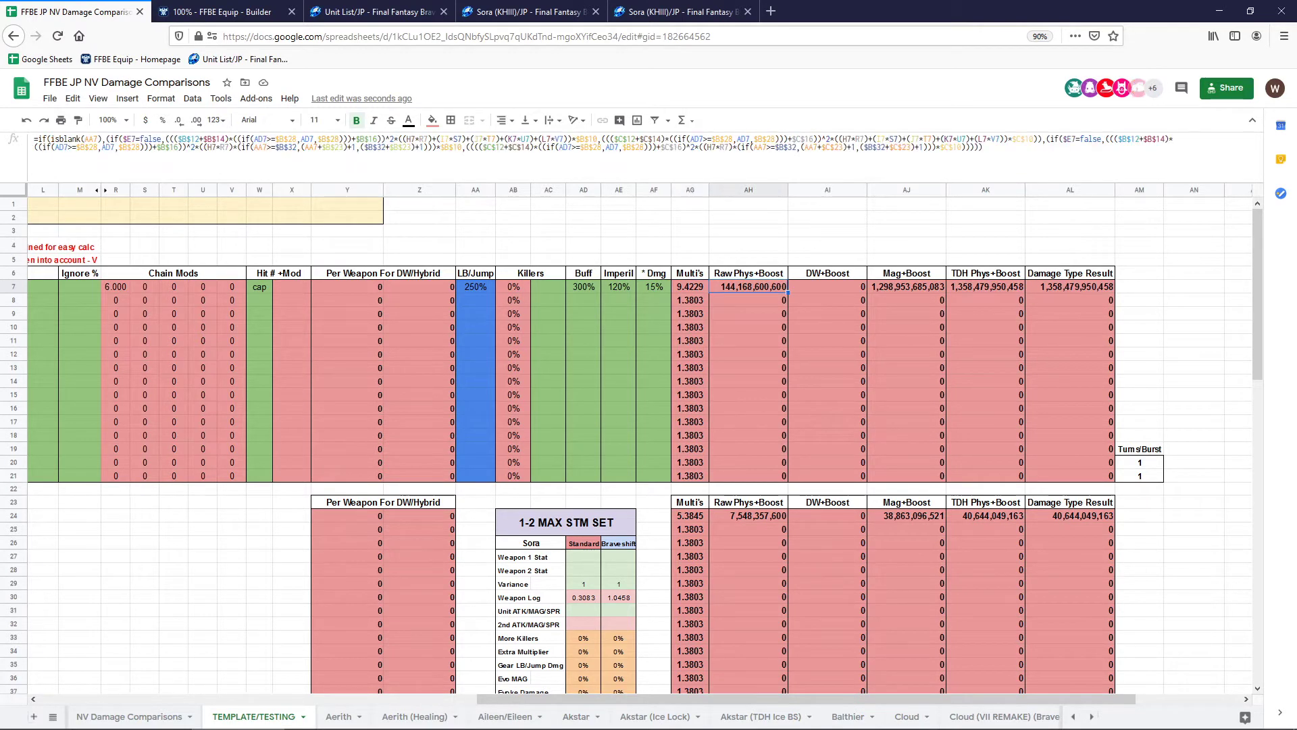
pyautogui.click(827, 286)
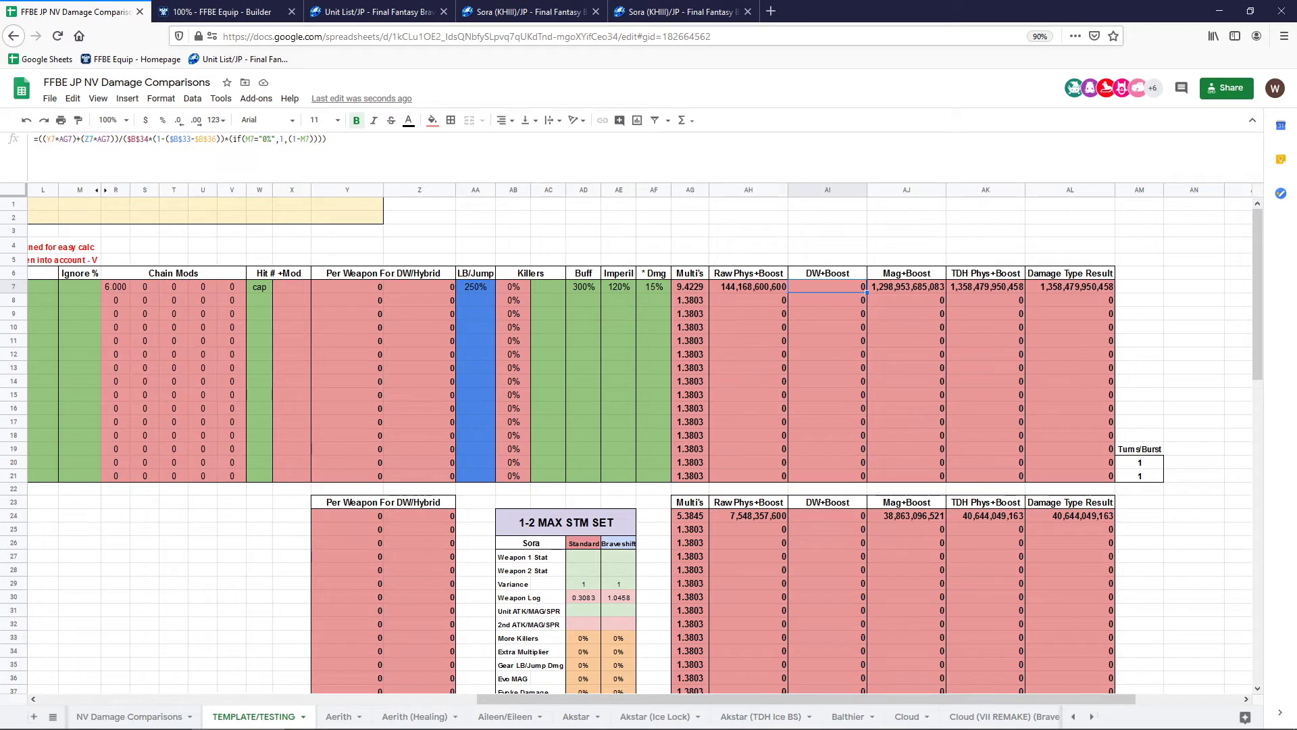
pyautogui.click(347, 286)
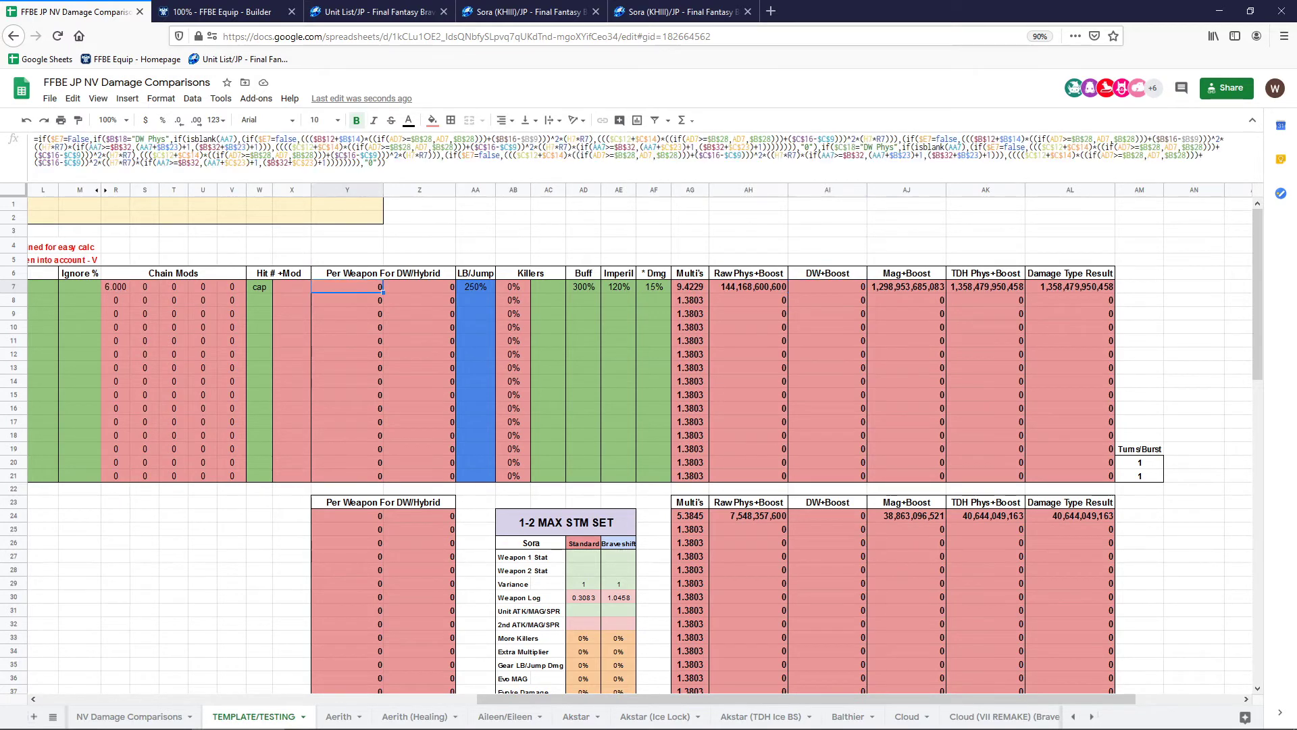
pyautogui.click(348, 245)
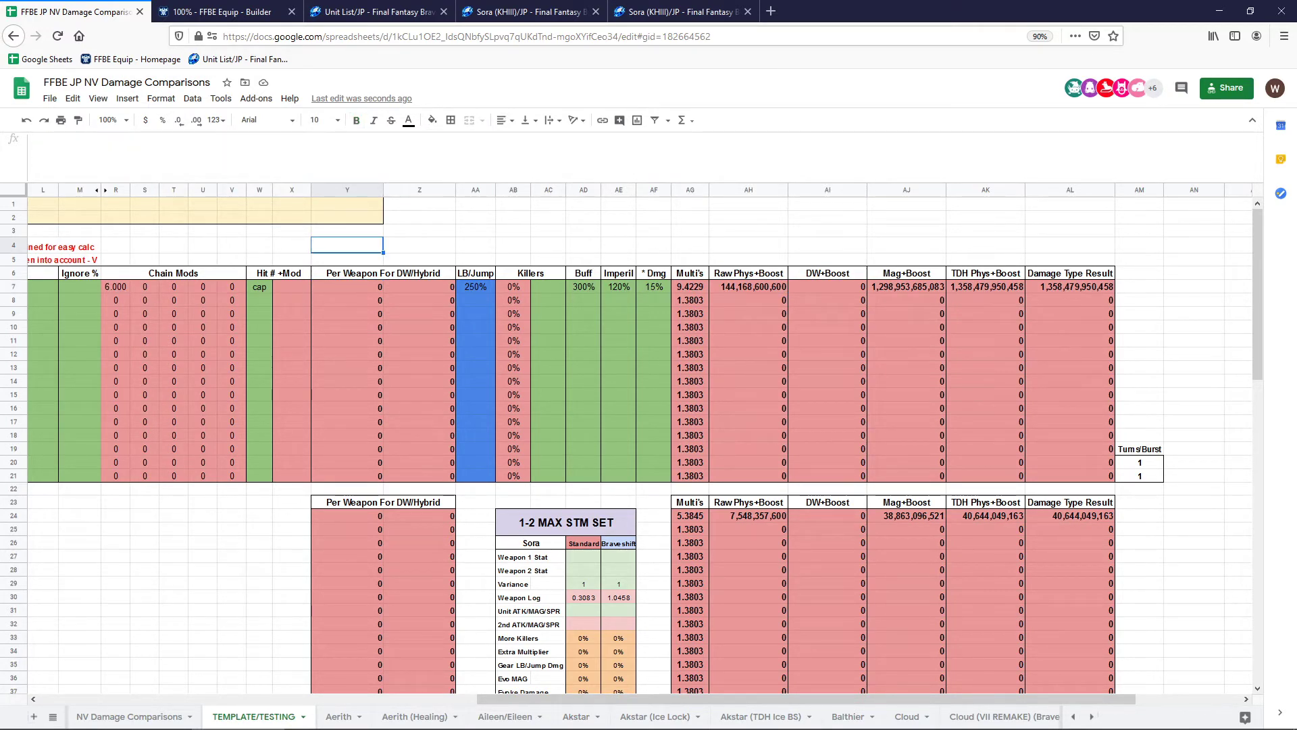
# Go over the values from Final Variance to Targets Race and the Team Stat Buff overwrite cell
pyautogui.moveTo(683, 699); pyautogui.dragTo(243, 700)
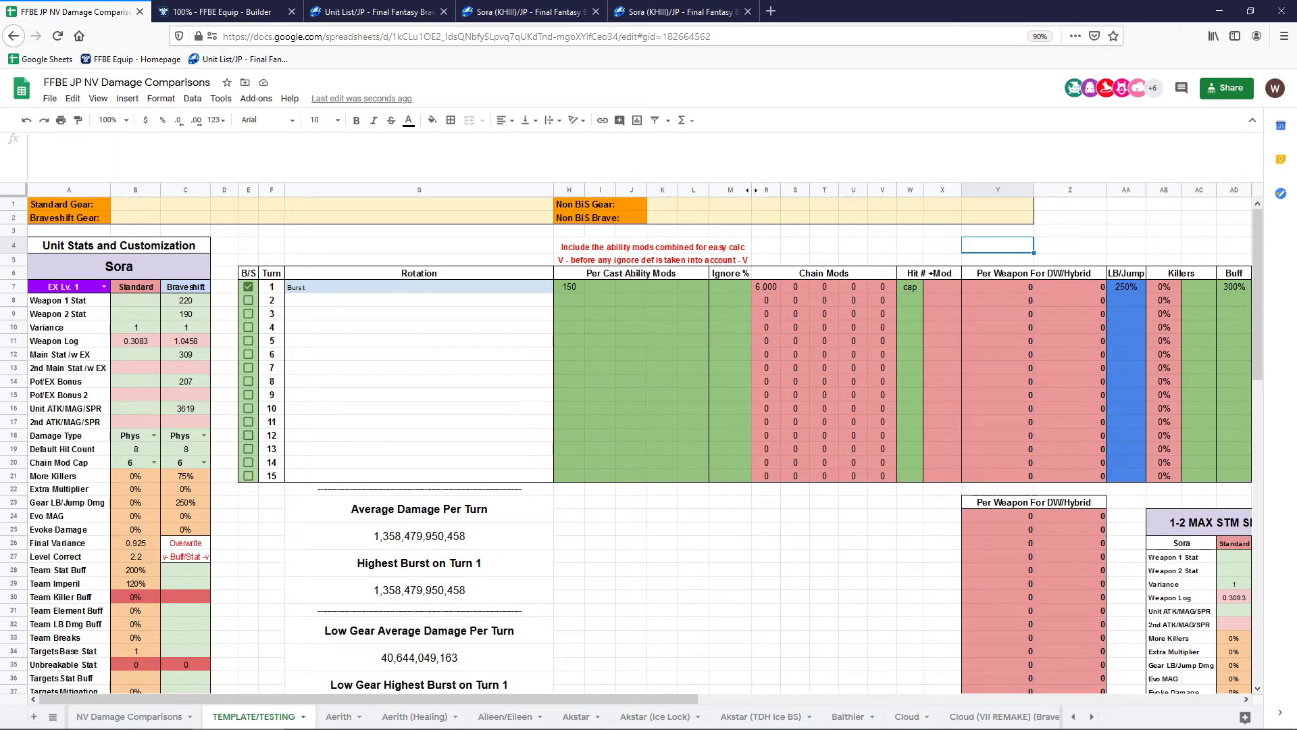
pyautogui.scroll(-2, 632, 444)
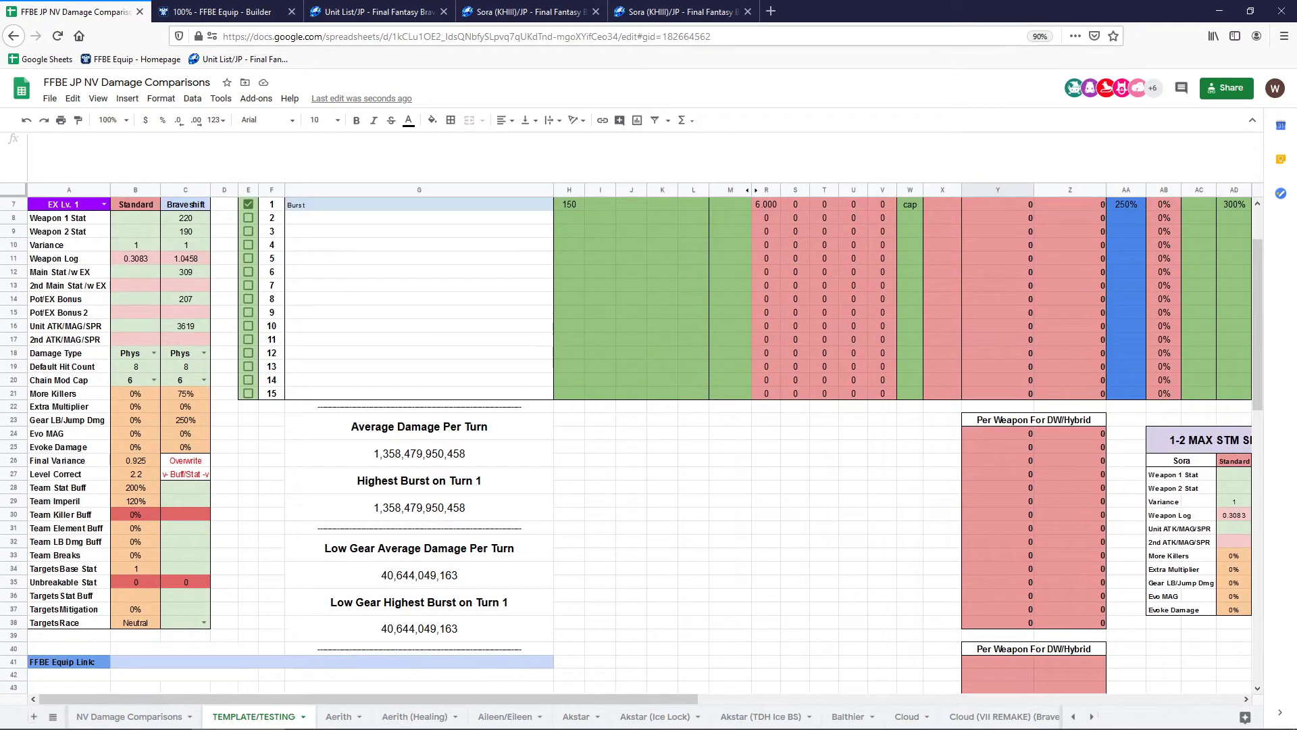
pyautogui.moveTo(135, 460); pyautogui.dragTo(186, 622)
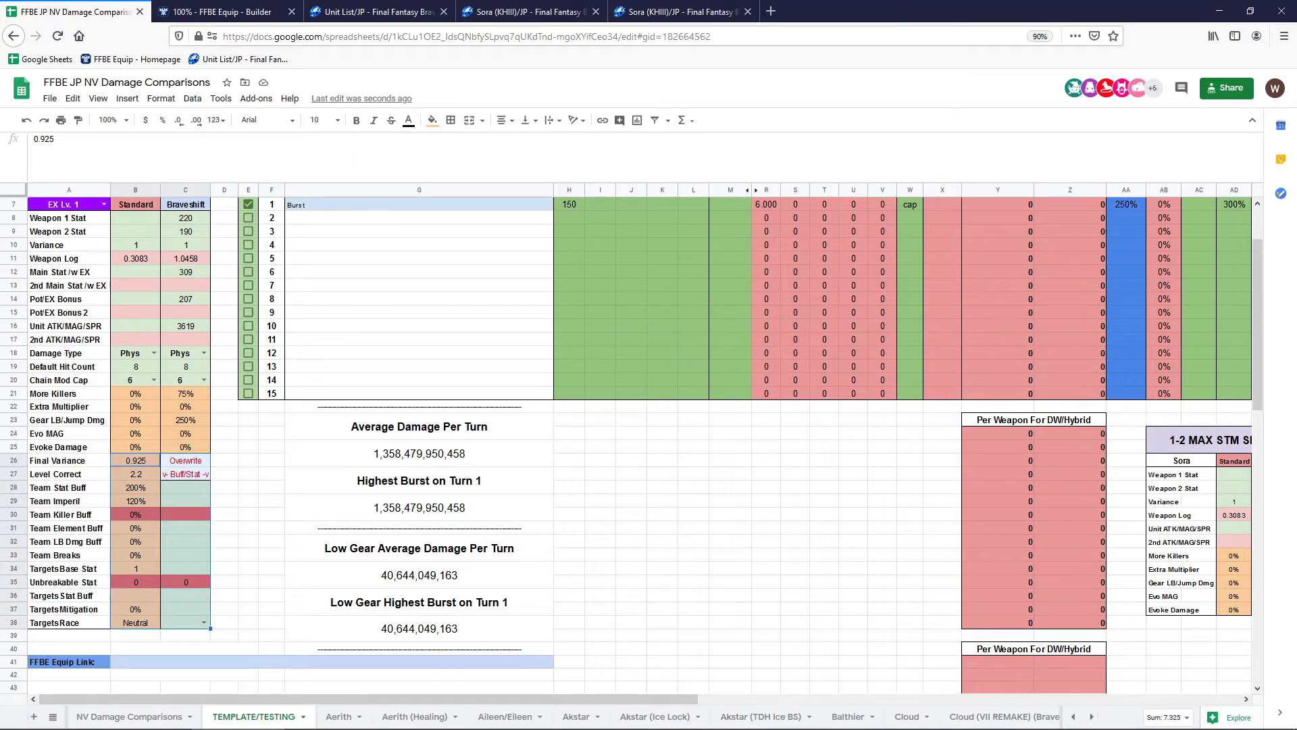
pyautogui.click(185, 487)
pyautogui.click(135, 487)
pyautogui.click(186, 487)
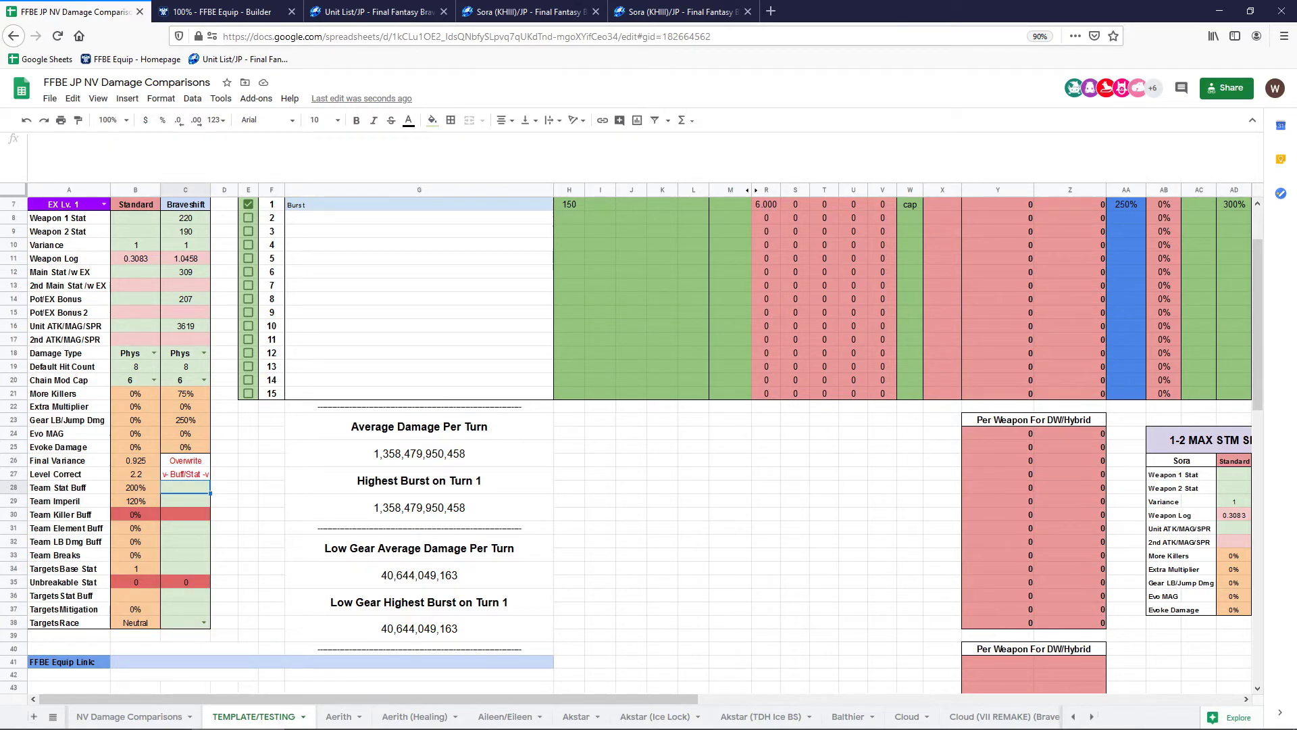
# Open the NV Damage Comparisons sheet and check its Support Stat Buffs, Support Imperil and Enemy Target modifiers
pyautogui.click(128, 717)
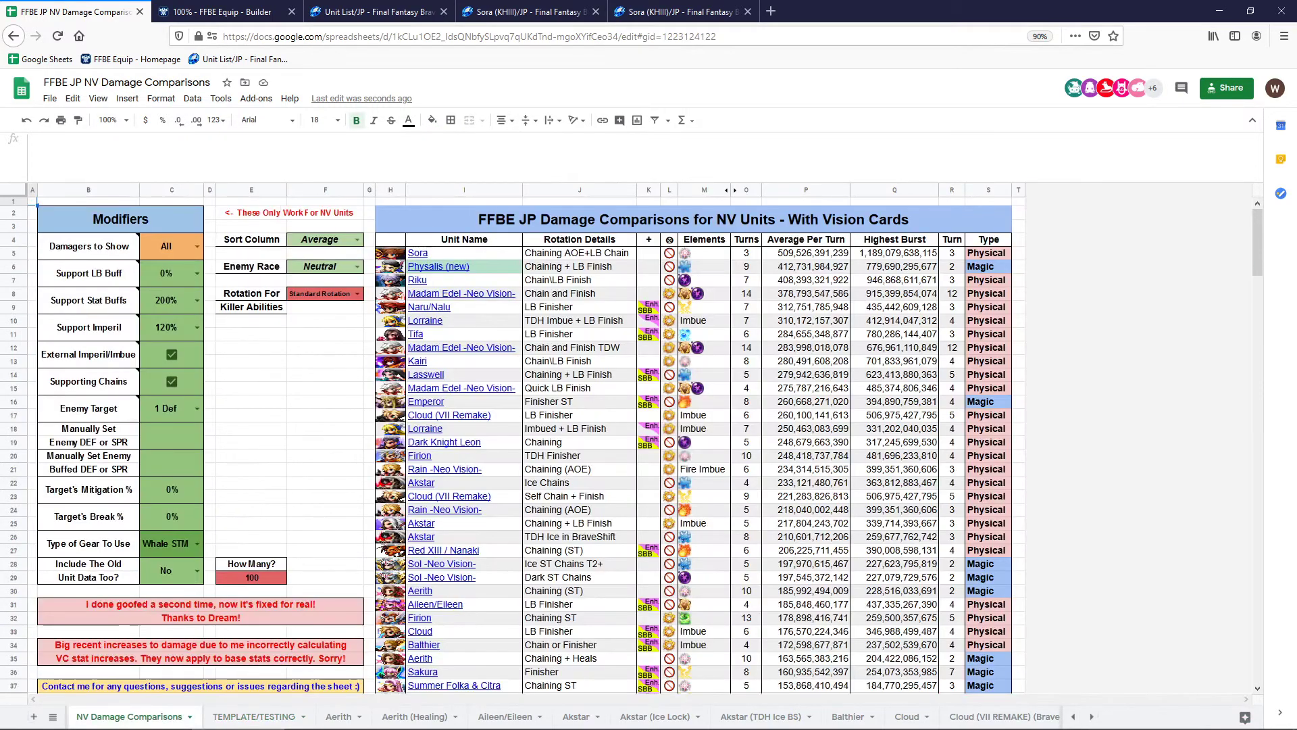
pyautogui.click(169, 301)
pyautogui.click(168, 327)
pyautogui.click(169, 301)
pyautogui.click(169, 327)
pyautogui.click(169, 408)
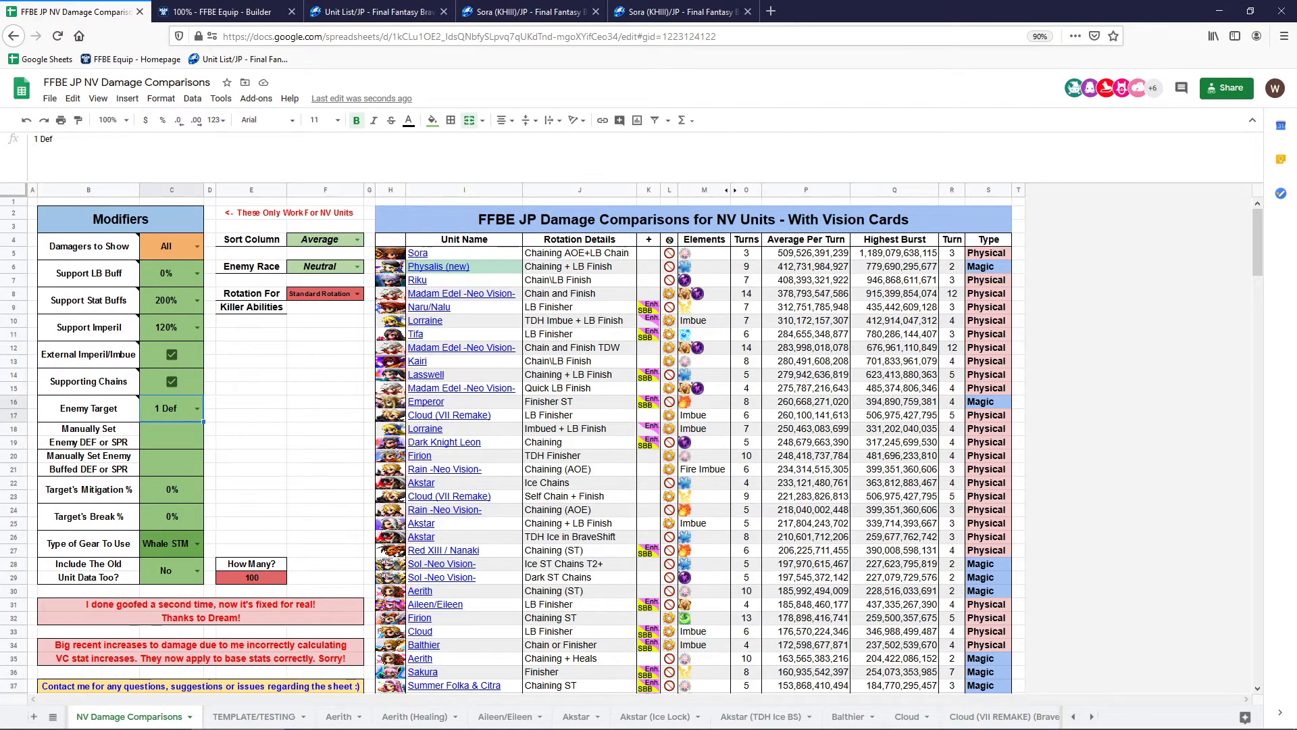
# Check the Enemy Race, Support Stat Buffs, Support Imperil and Support LB Buff modifiers, and return to the TEMPLATE/TESTING sheet
pyautogui.click(320, 266)
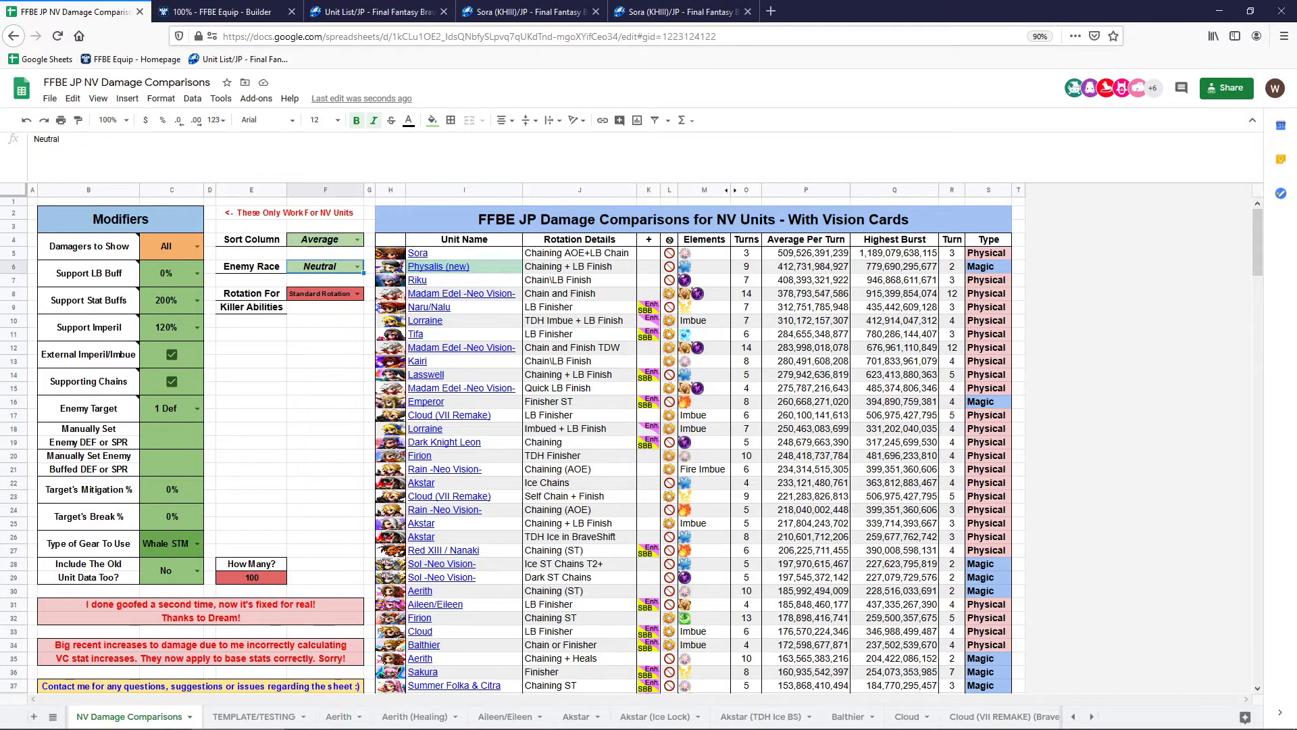
pyautogui.click(169, 300)
pyautogui.click(169, 327)
pyautogui.click(169, 274)
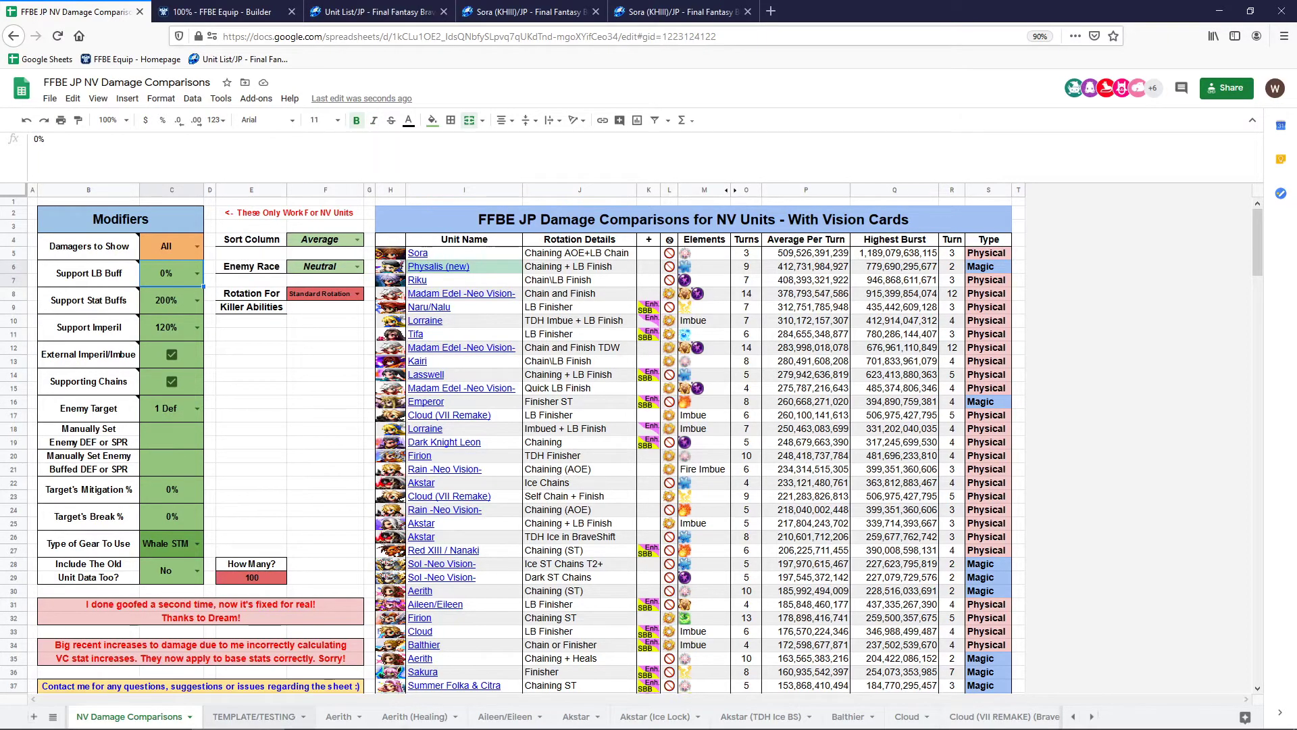
pyautogui.click(254, 716)
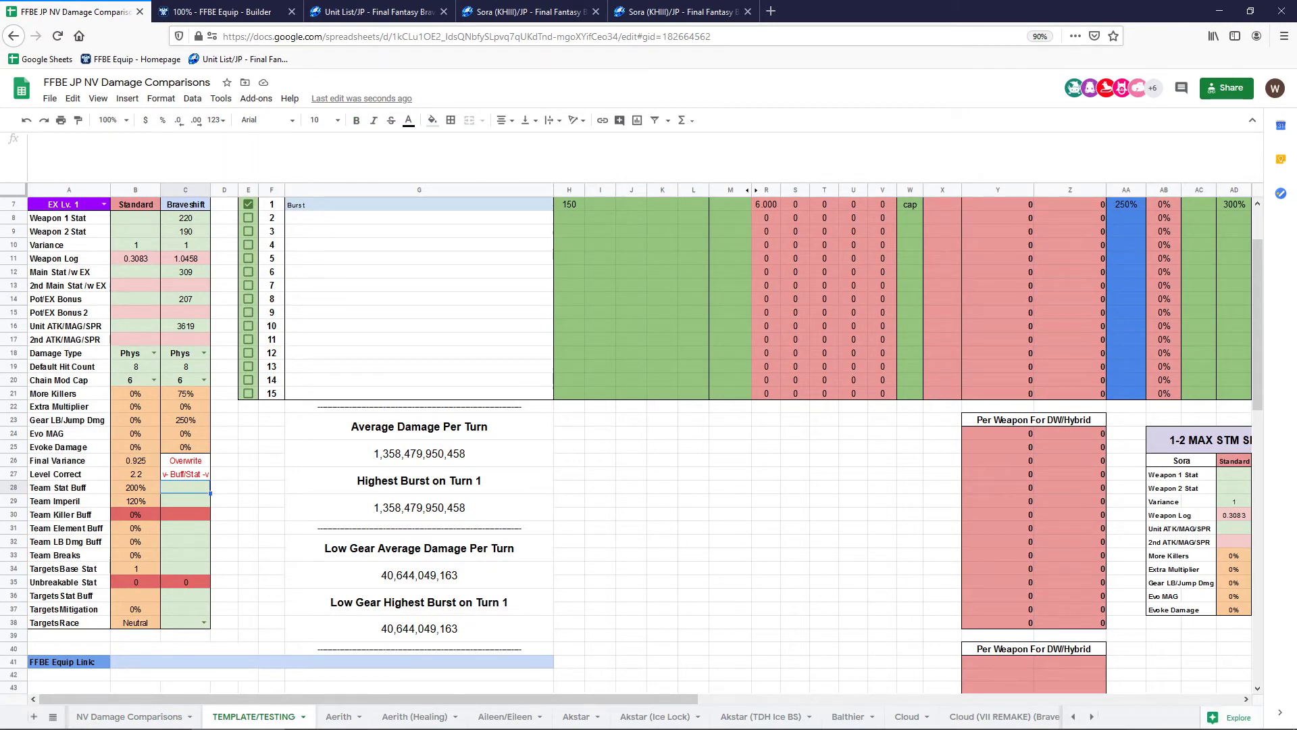
# Set the Team Stat Buff overwrite to 350% and check the highest burst result
pyautogui.write('350')
pyautogui.click(248, 501)
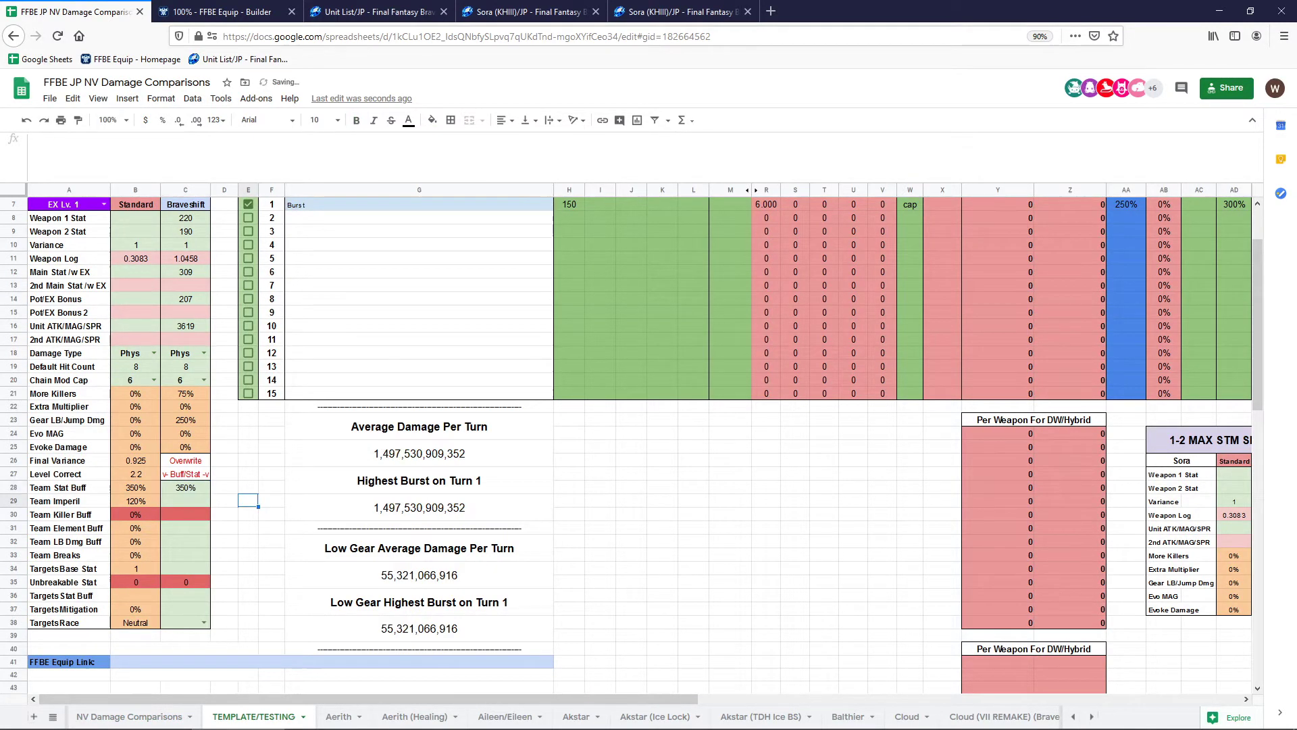
pyautogui.click(419, 507)
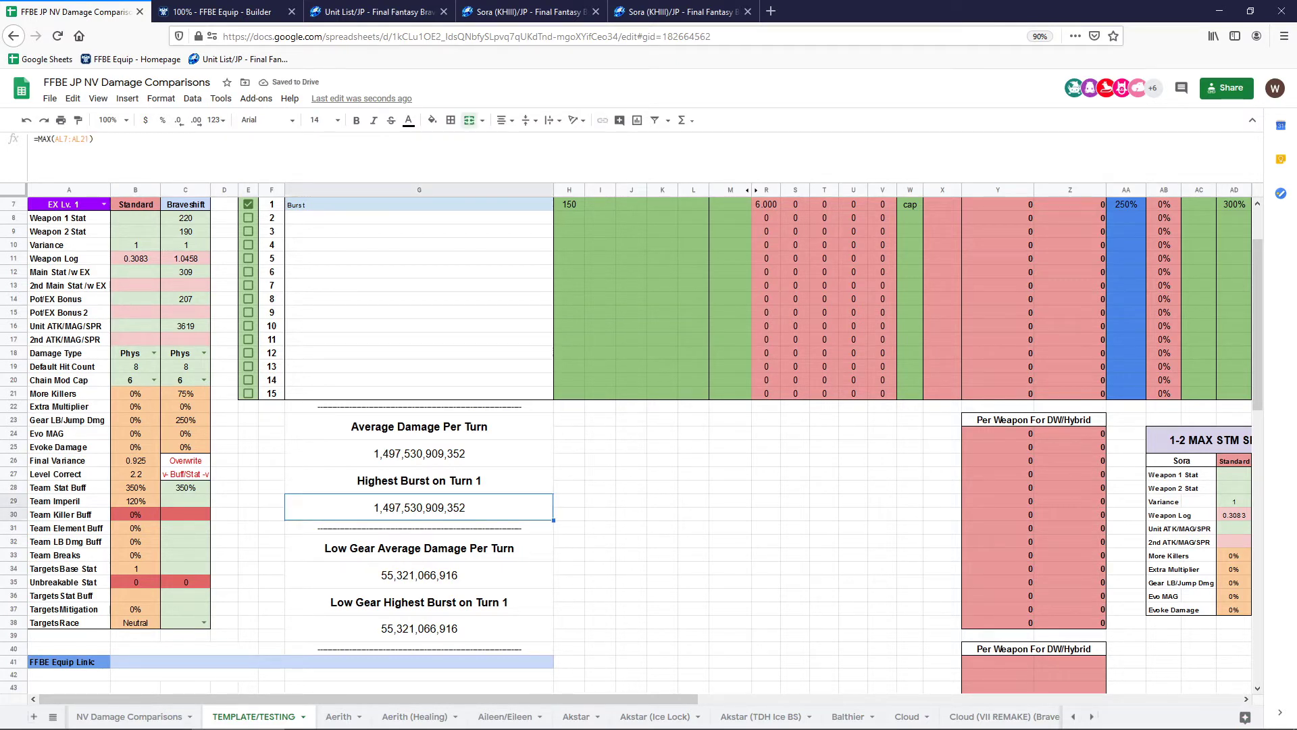
# Set the Braveshift Gear LB/Jump Dmg to 300% and More Killers to 0%
pyautogui.click(185, 419)
pyautogui.write('300')
pyautogui.click(185, 393)
pyautogui.write('0')
pyautogui.click(223, 433)
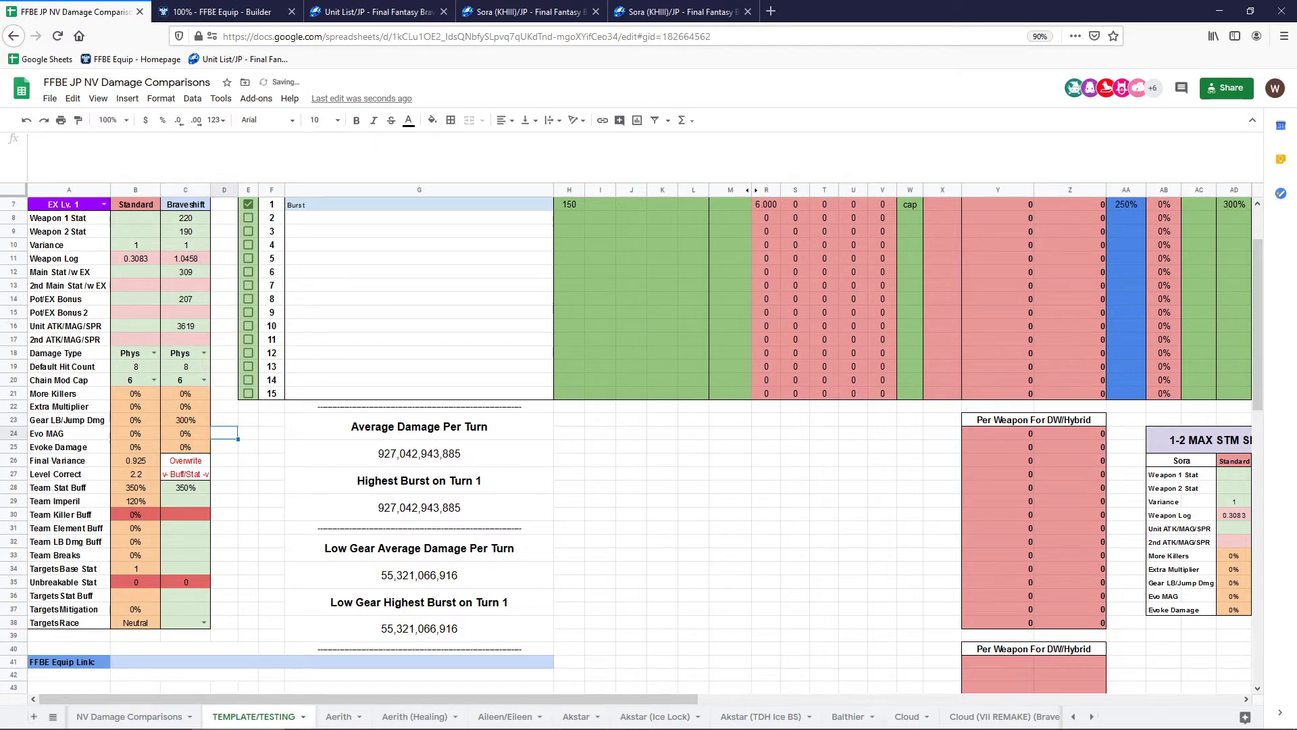
# Set the Braveshift Unit ATK/MAG/SPR to 4619
pyautogui.click(186, 326)
pyautogui.write('4619')
pyautogui.click(248, 433)
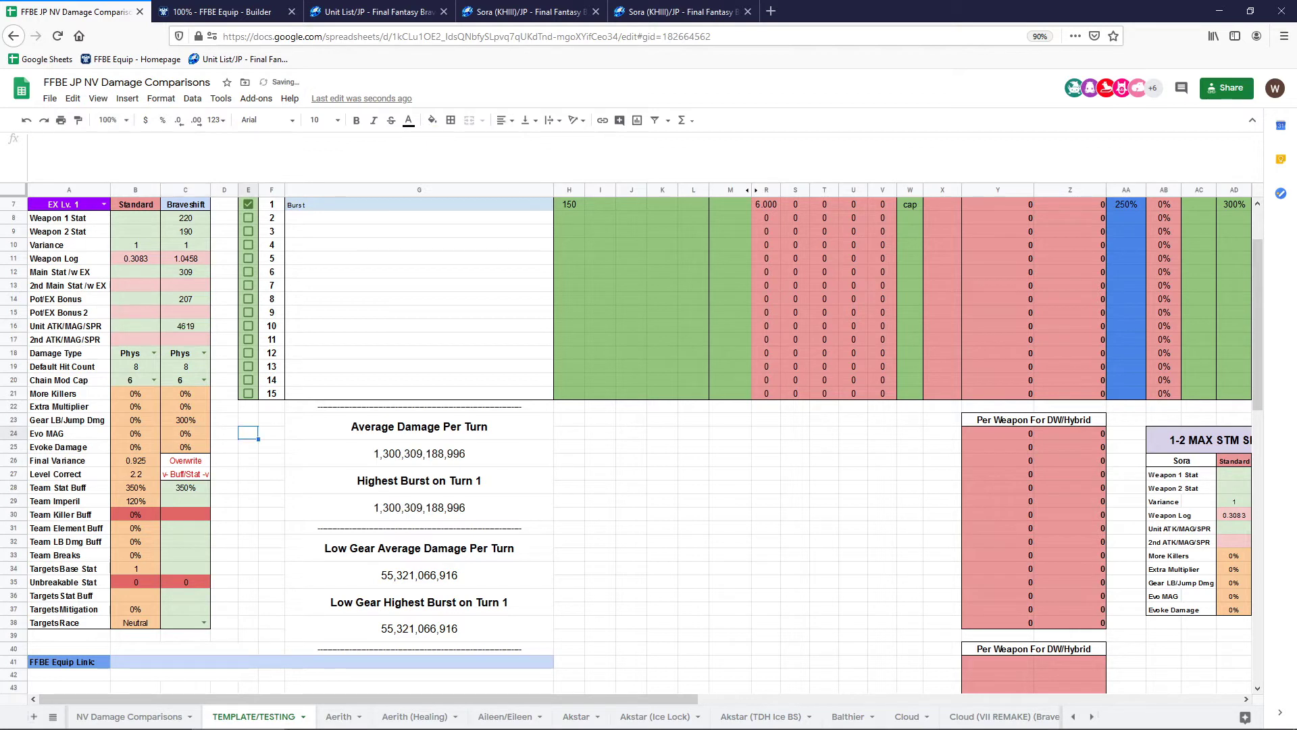
# Clear the Team Stat Buff overwrite value
pyautogui.click(186, 487)
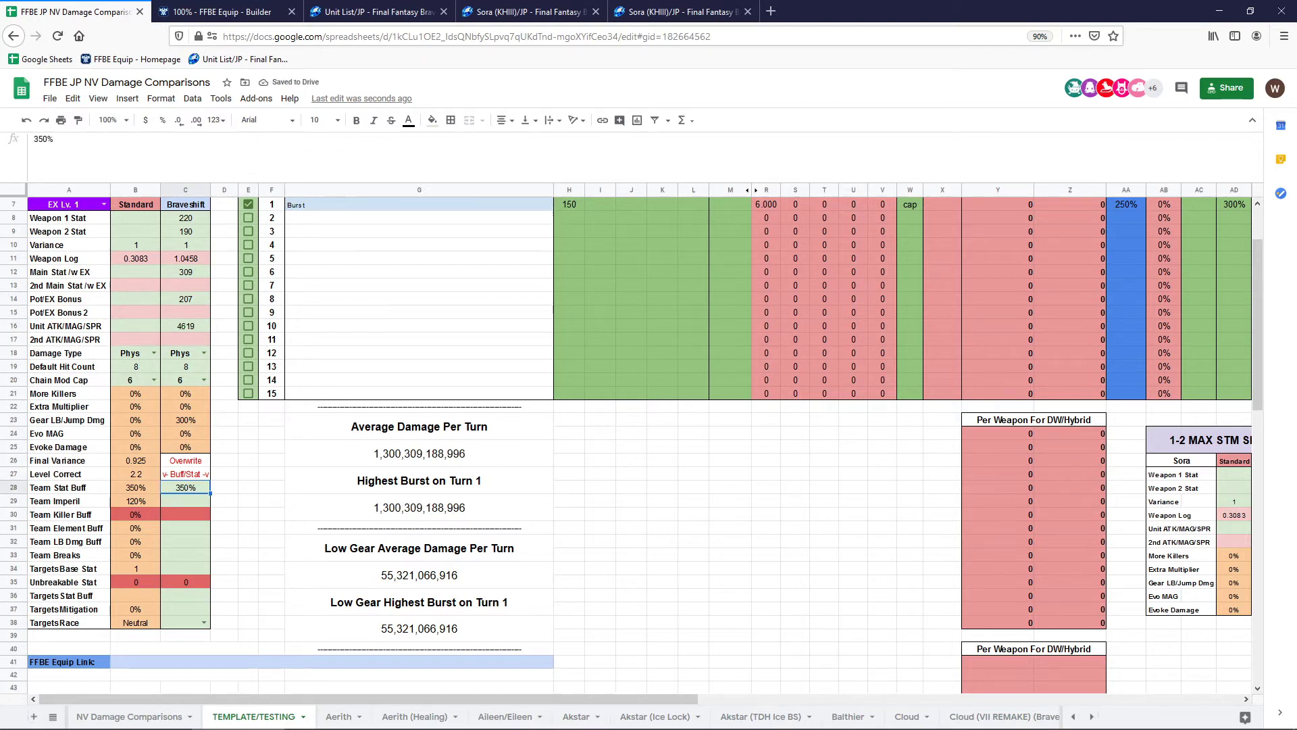
pyautogui.press('Delete')
pyautogui.click(225, 501)
# Try a Team Imperil overwrite of 130%, and clear it again
pyautogui.click(186, 501)
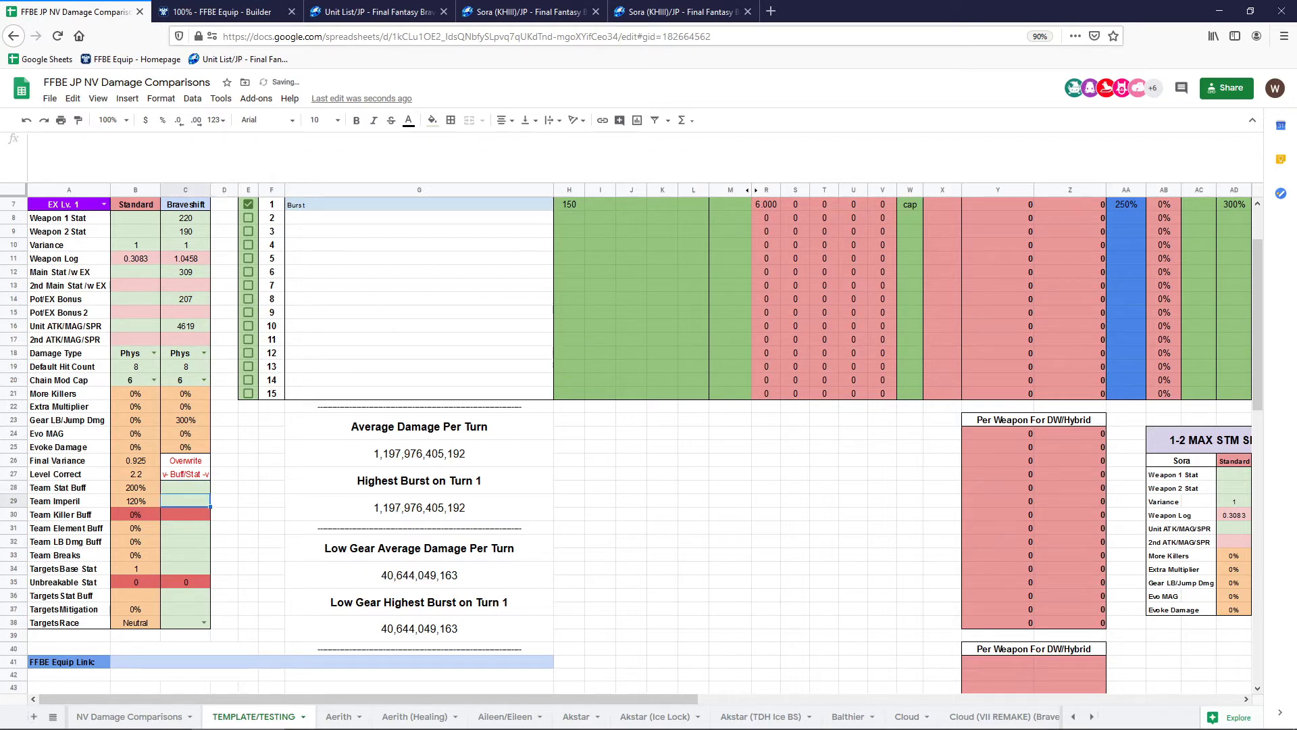
pyautogui.write('130')
pyautogui.click(224, 514)
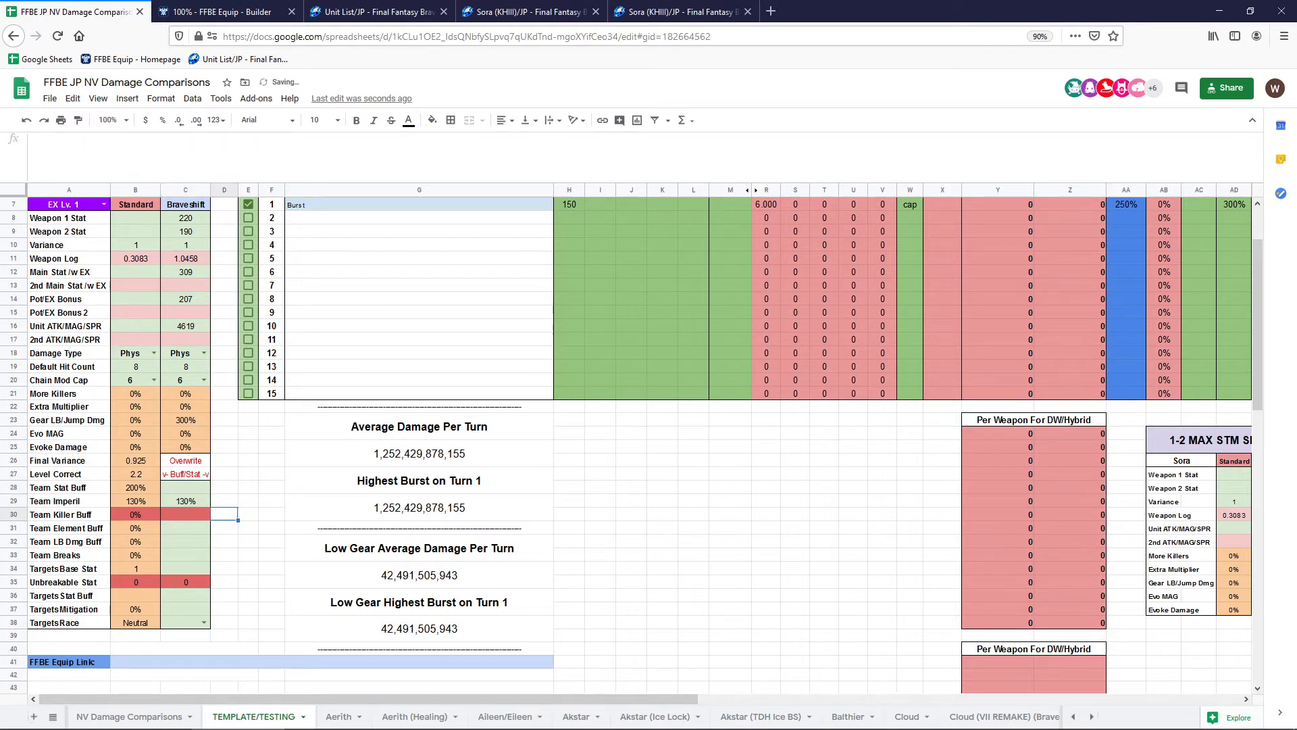
pyautogui.click(186, 501)
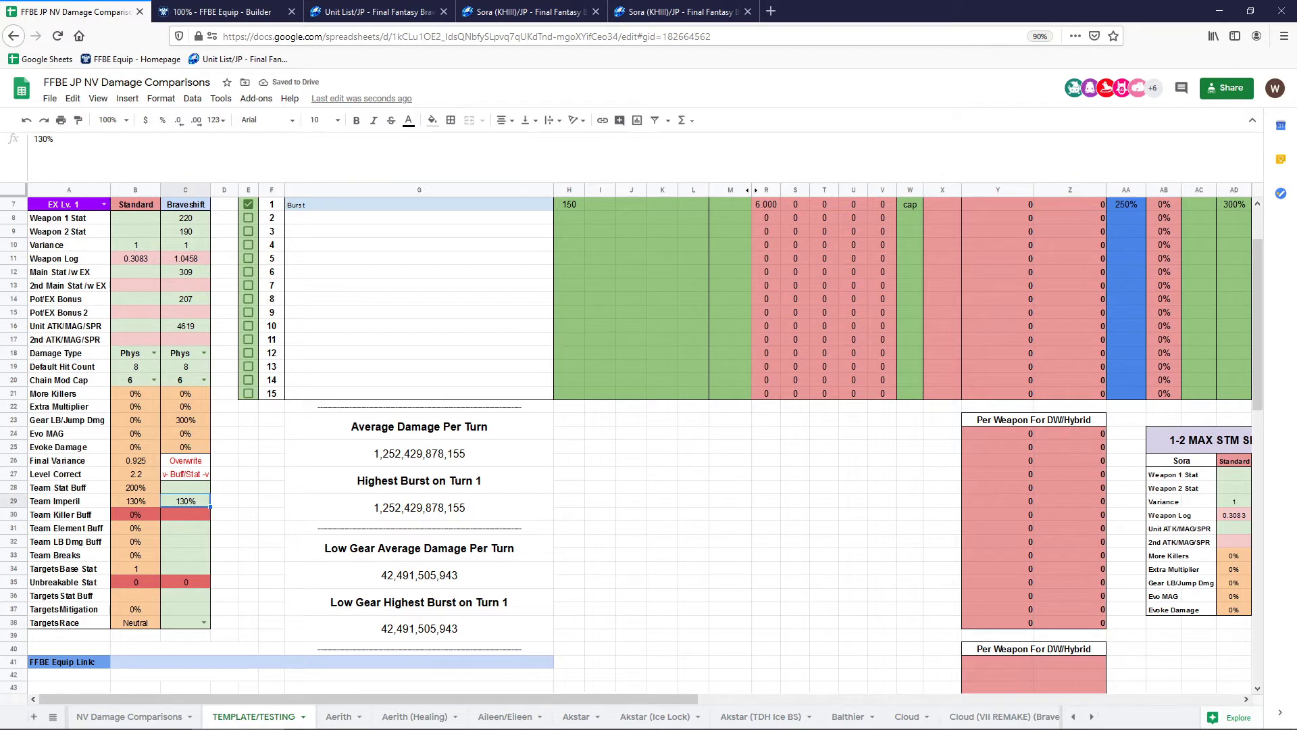
pyautogui.press('Delete')
pyautogui.click(224, 500)
# Set the Targets Race overwrite to Human and check the highest burst result
pyautogui.click(186, 528)
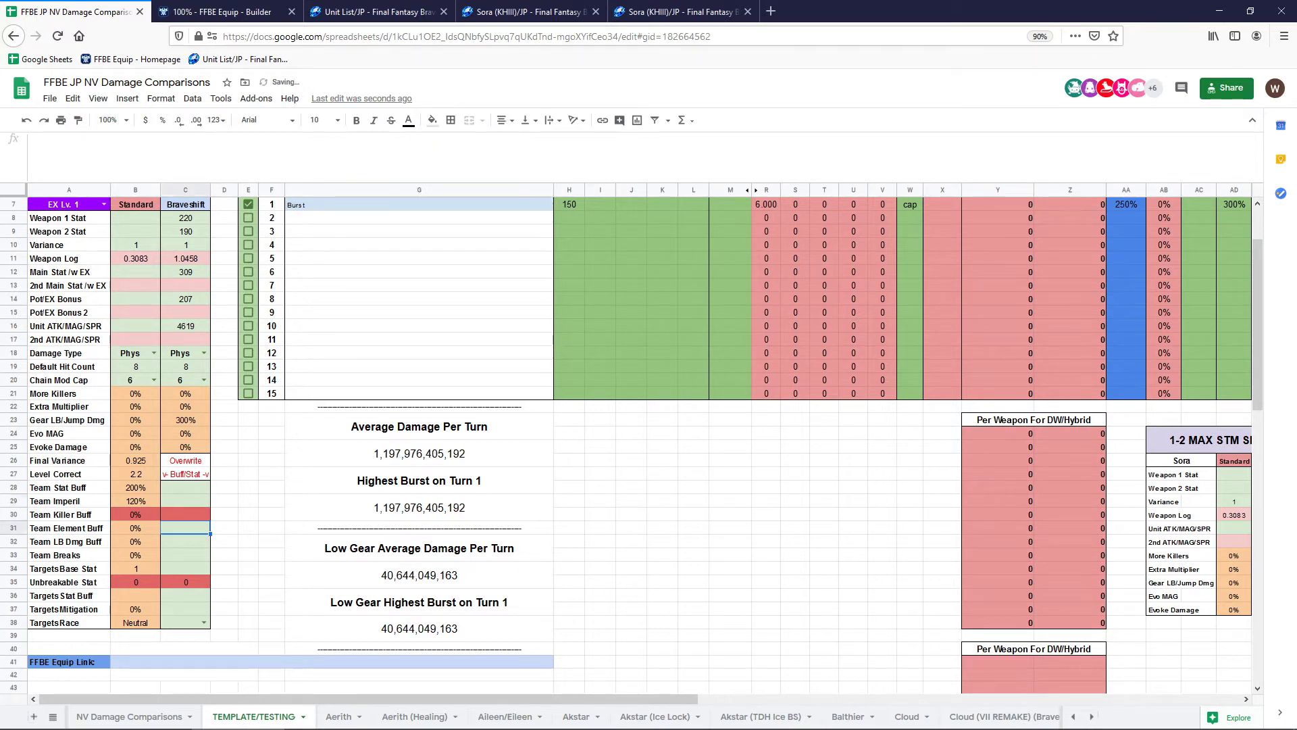
pyautogui.click(203, 622)
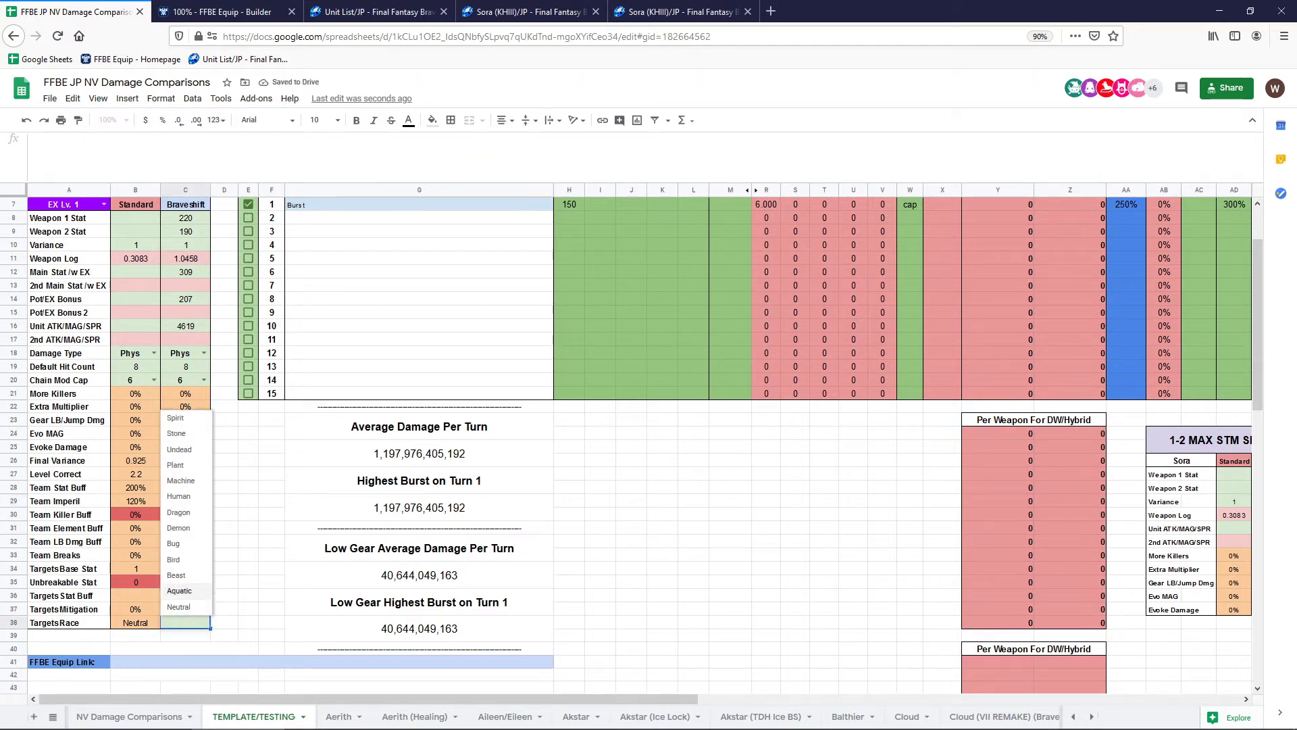
pyautogui.click(179, 496)
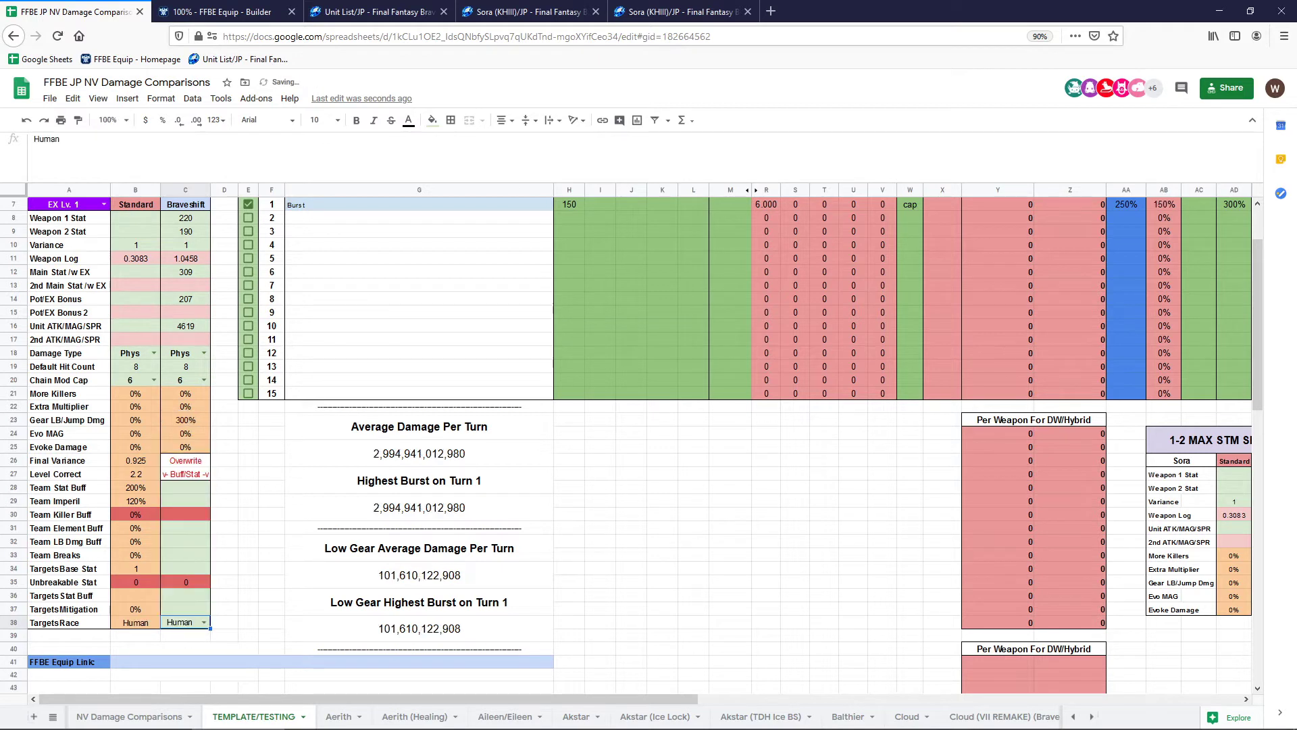
pyautogui.click(419, 507)
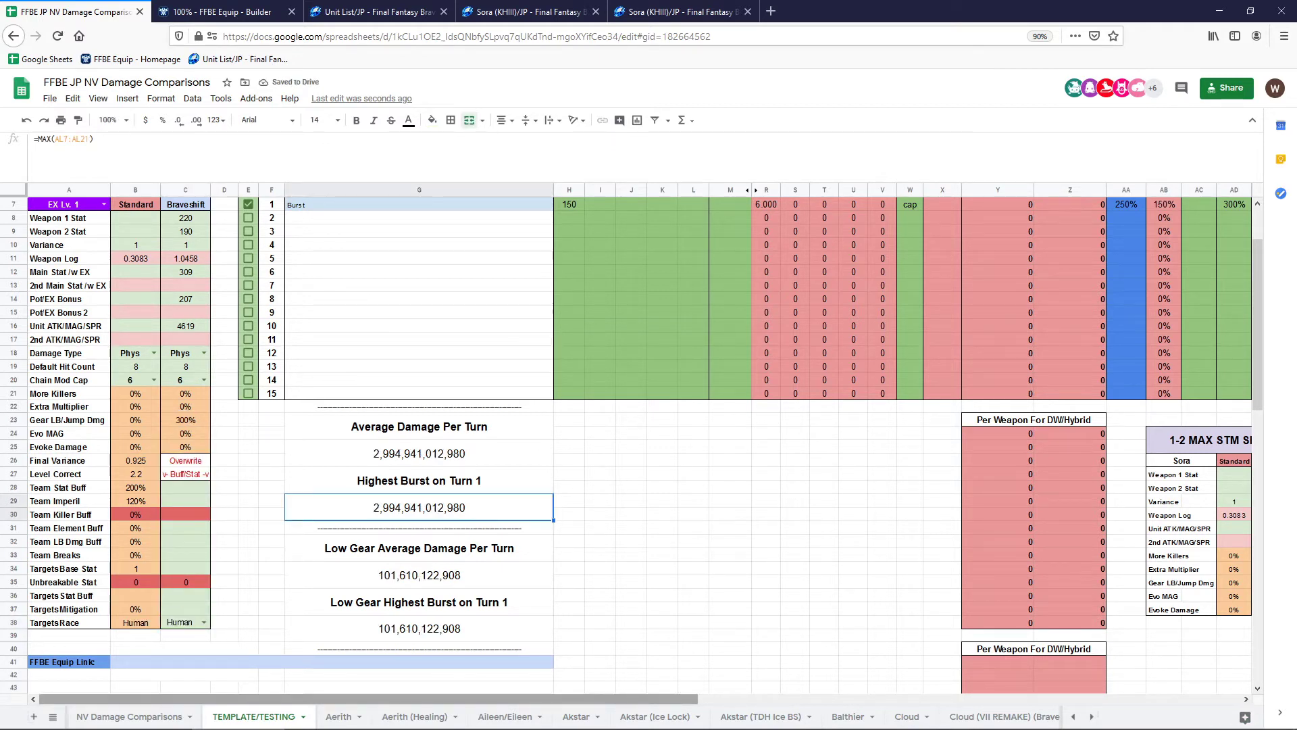
# Look over the 1-2 MAX STM SET table, including its More Killers and Gear LB/Jump Dmg rows, and return to the unit stats
pyautogui.hscroll(3, 639, 440)
pyautogui.moveTo(869, 433); pyautogui.dragTo(1047, 636)
pyautogui.click(1012, 527)
pyautogui.click(976, 528)
pyautogui.click(1012, 528)
pyautogui.click(1012, 582)
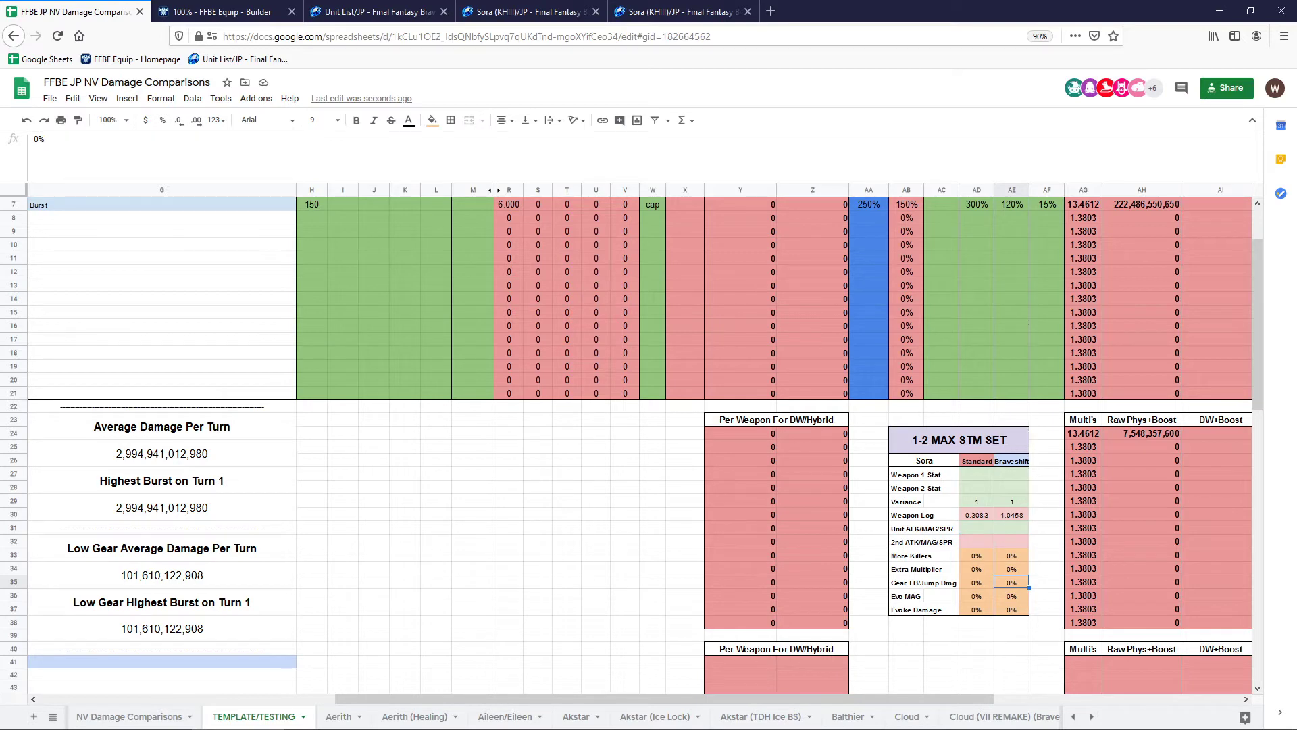
pyautogui.moveTo(824, 699); pyautogui.dragTo(513, 700)
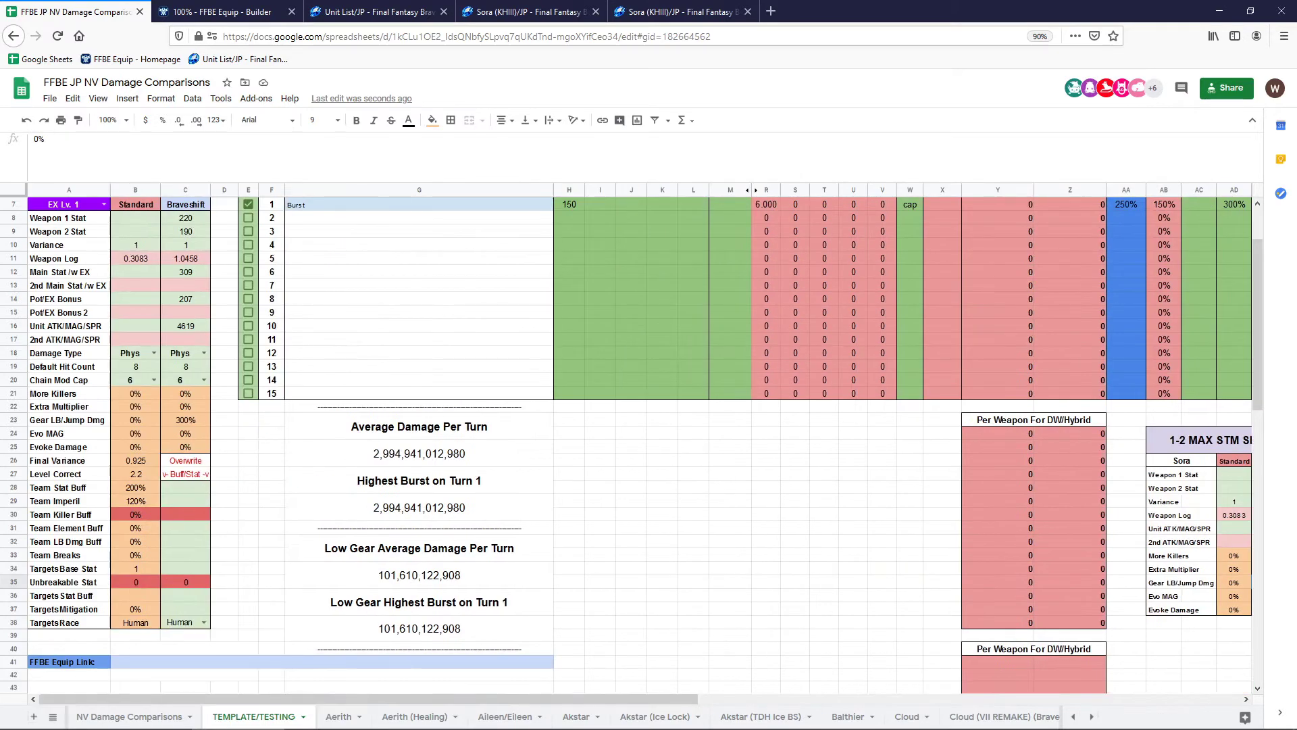
pyautogui.scroll(2, 639, 439)
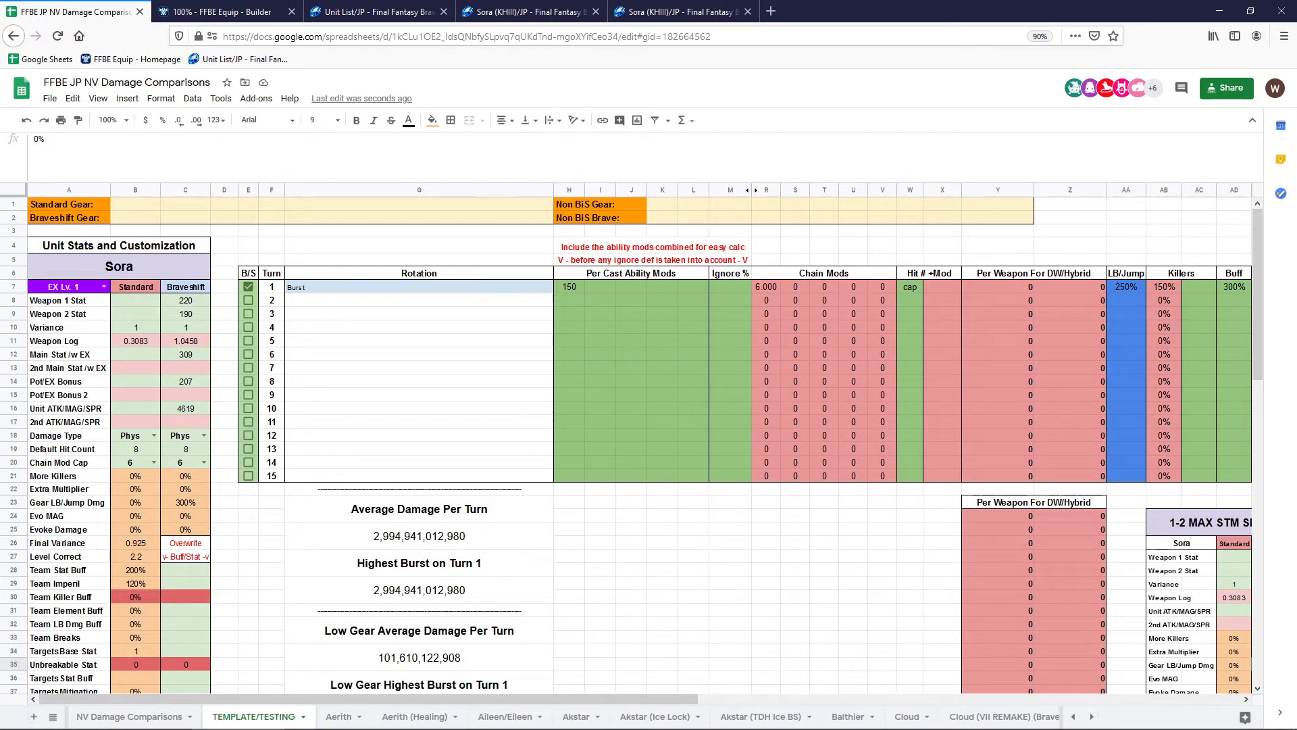
# Change the unit name in Unit Stats and Customization to Me
pyautogui.click(119, 266)
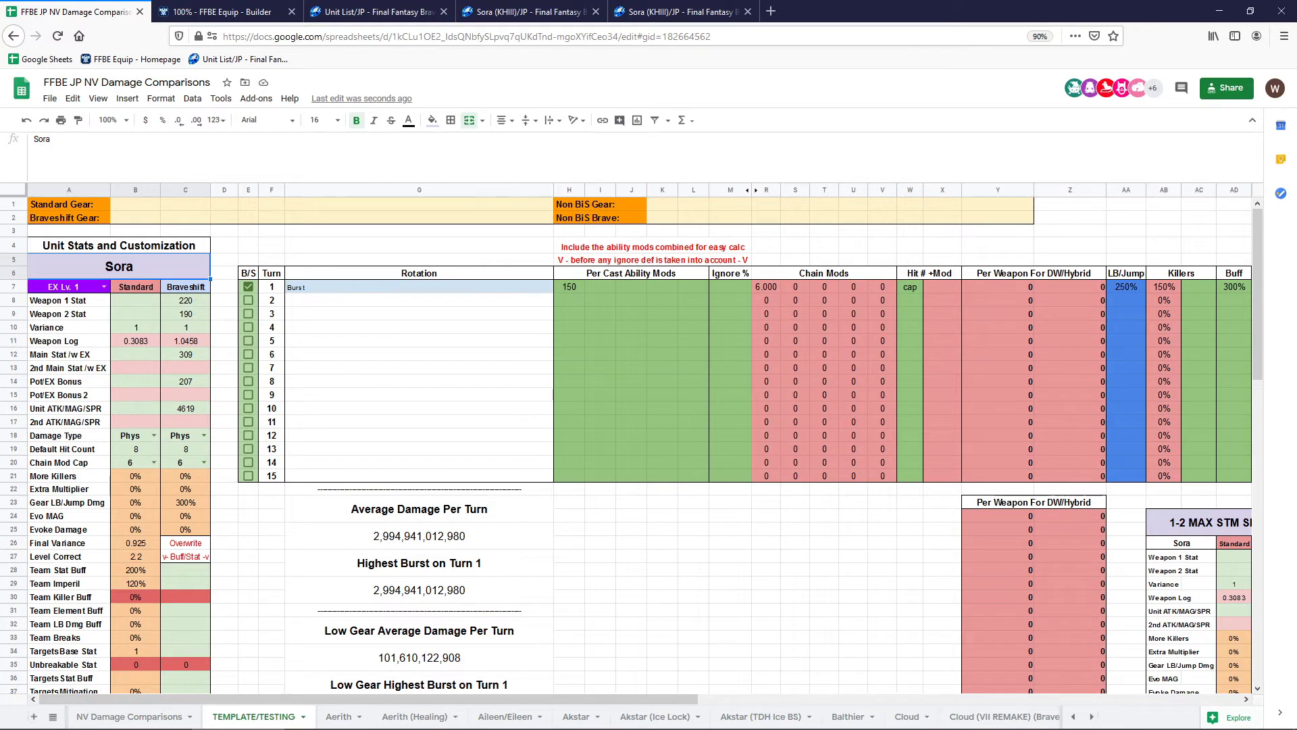
pyautogui.write('Me')
pyautogui.press('Tab')
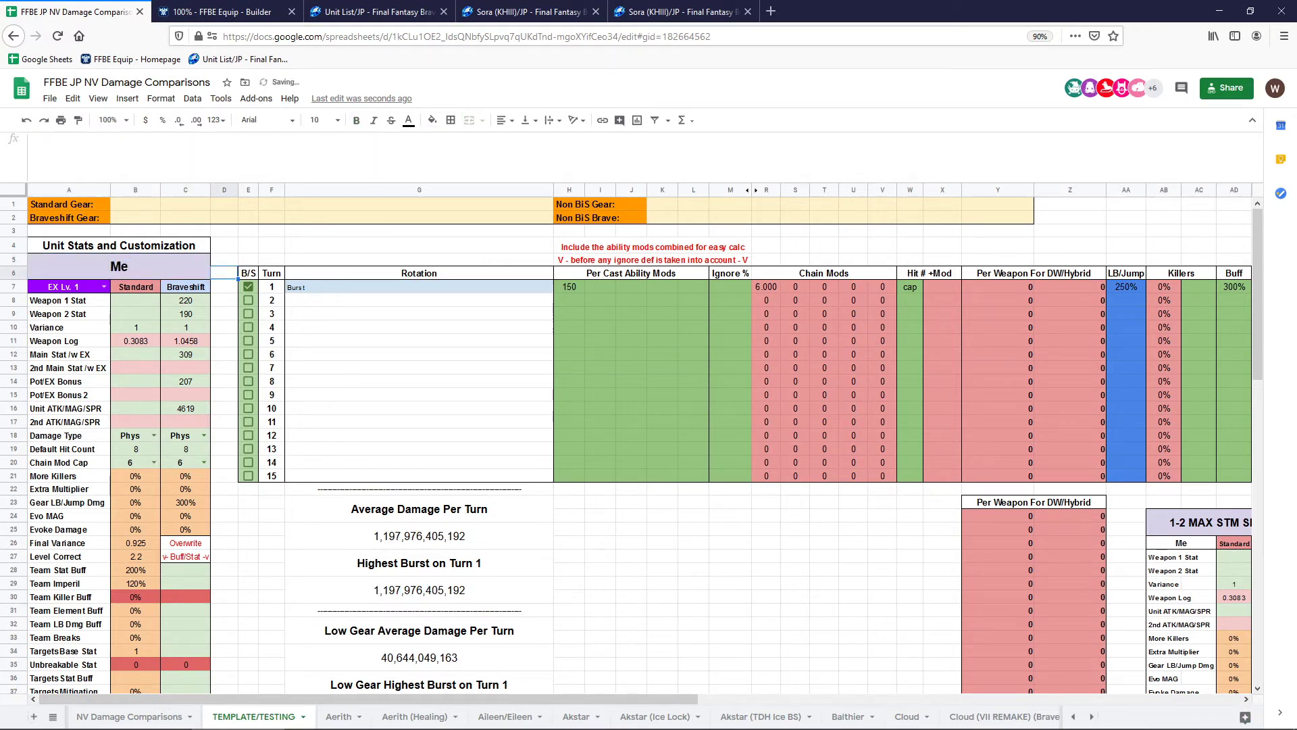
# Change the unit name to Test and check the average damage and highest burst cells
pyautogui.click(119, 266)
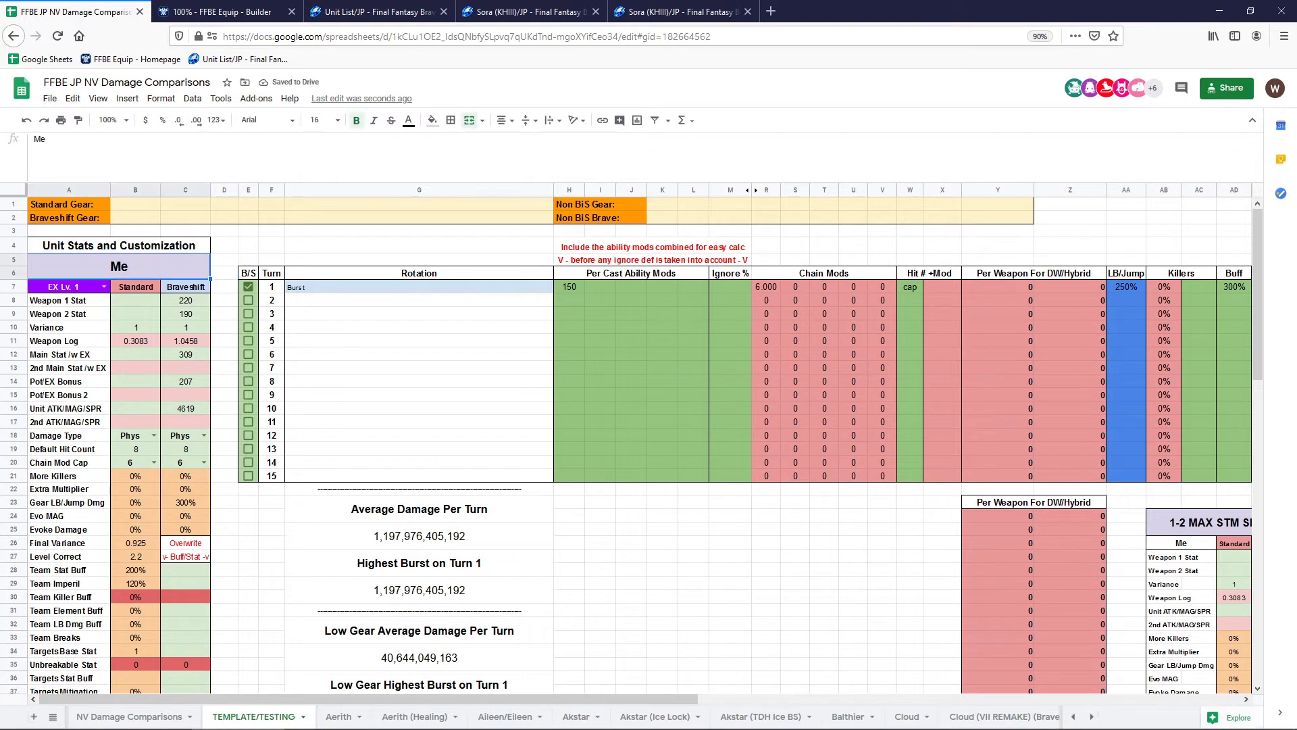
pyautogui.write('Test')
pyautogui.press('Tab')
pyautogui.click(419, 535)
pyautogui.click(419, 563)
pyautogui.click(419, 590)
pyautogui.click(248, 516)
# Open the Unit Data sheet and go to the end of its unit list
pyautogui.click(52, 717)
pyautogui.scroll(-4, 115, 625)
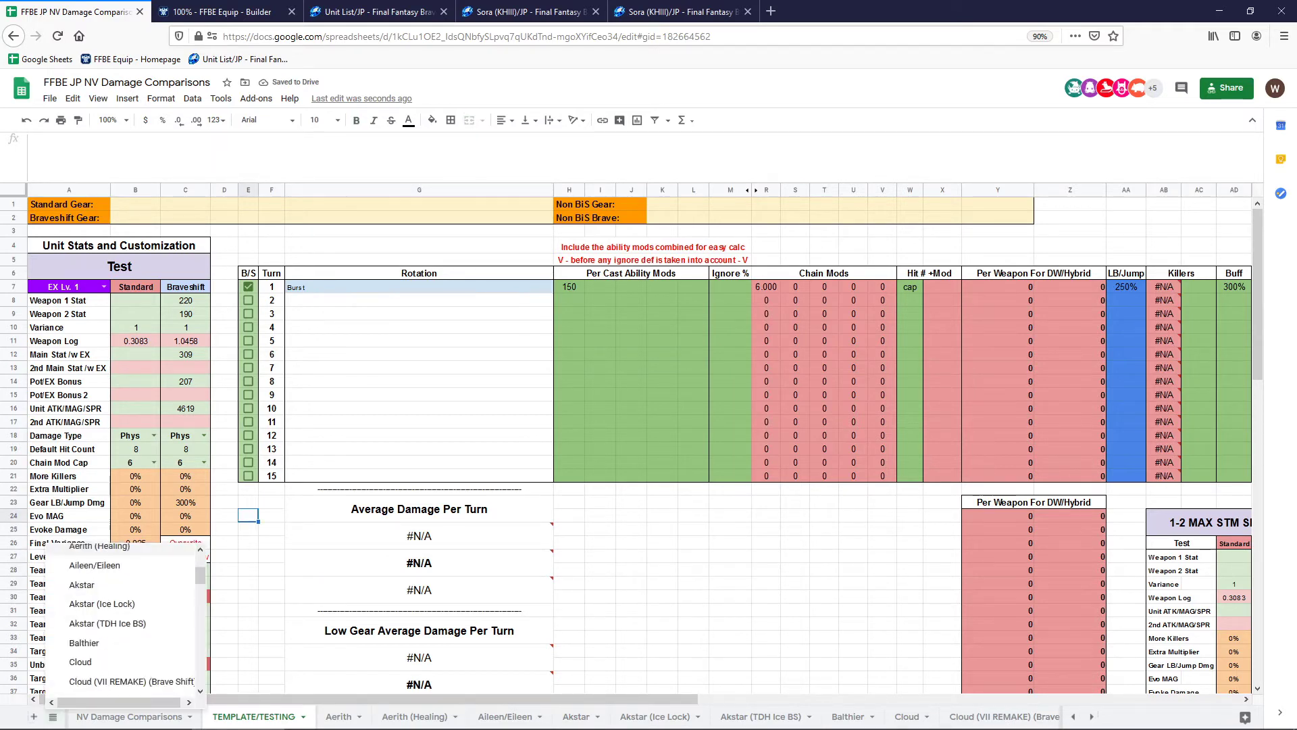
pyautogui.scroll(-10, 115, 625)
pyautogui.click(92, 649)
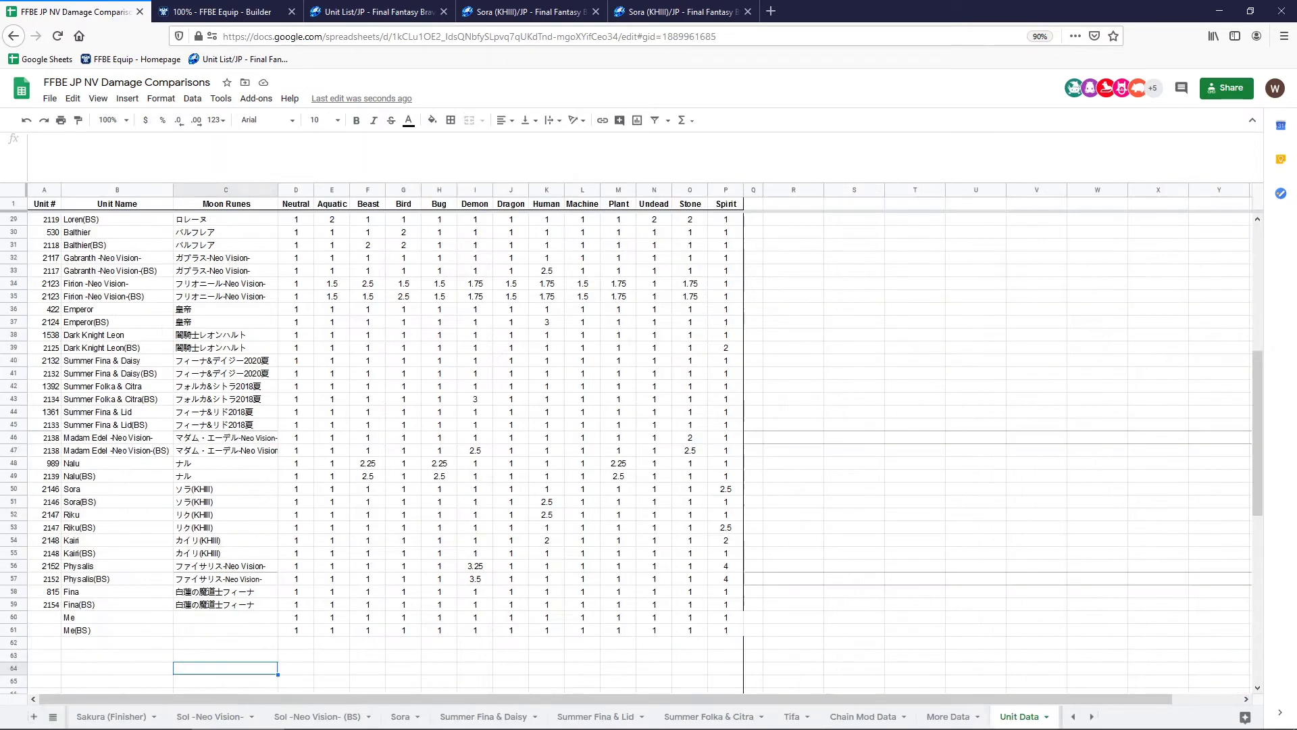
pyautogui.scroll(2, 642, 446)
pyautogui.scroll(-5, 642, 446)
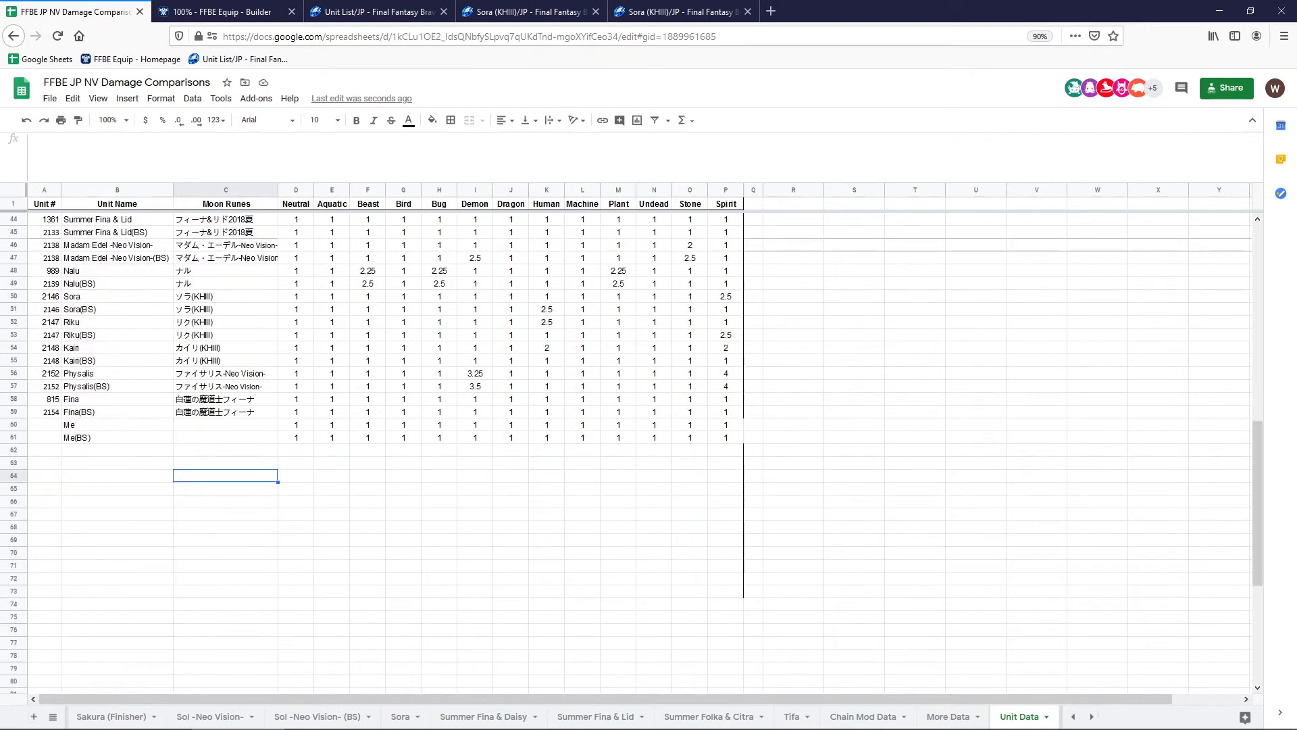
# Add the unit names Test and Test(BS) in the rows below Me(BS)
pyautogui.click(117, 425)
pyautogui.click(117, 438)
pyautogui.click(117, 451)
pyautogui.write('Test')
pyautogui.press('Return')
pyautogui.write('Test')
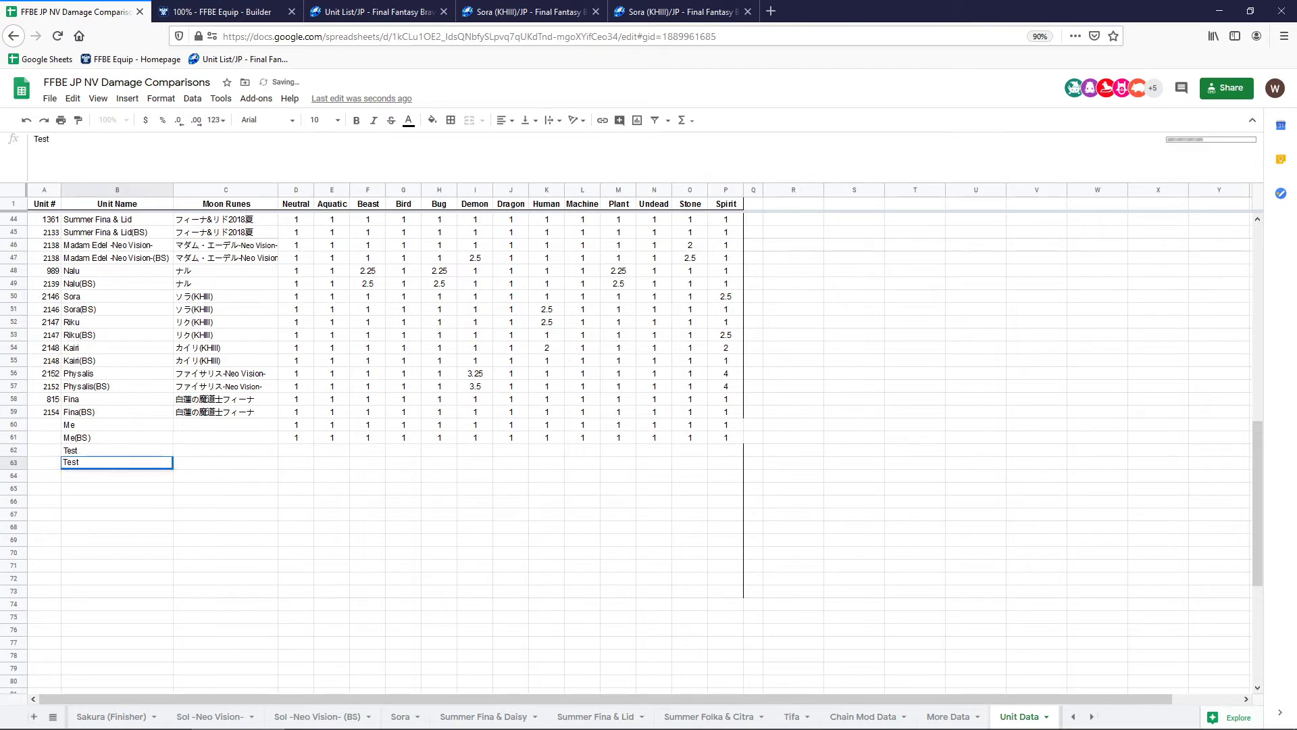
pyautogui.write('(BS)')
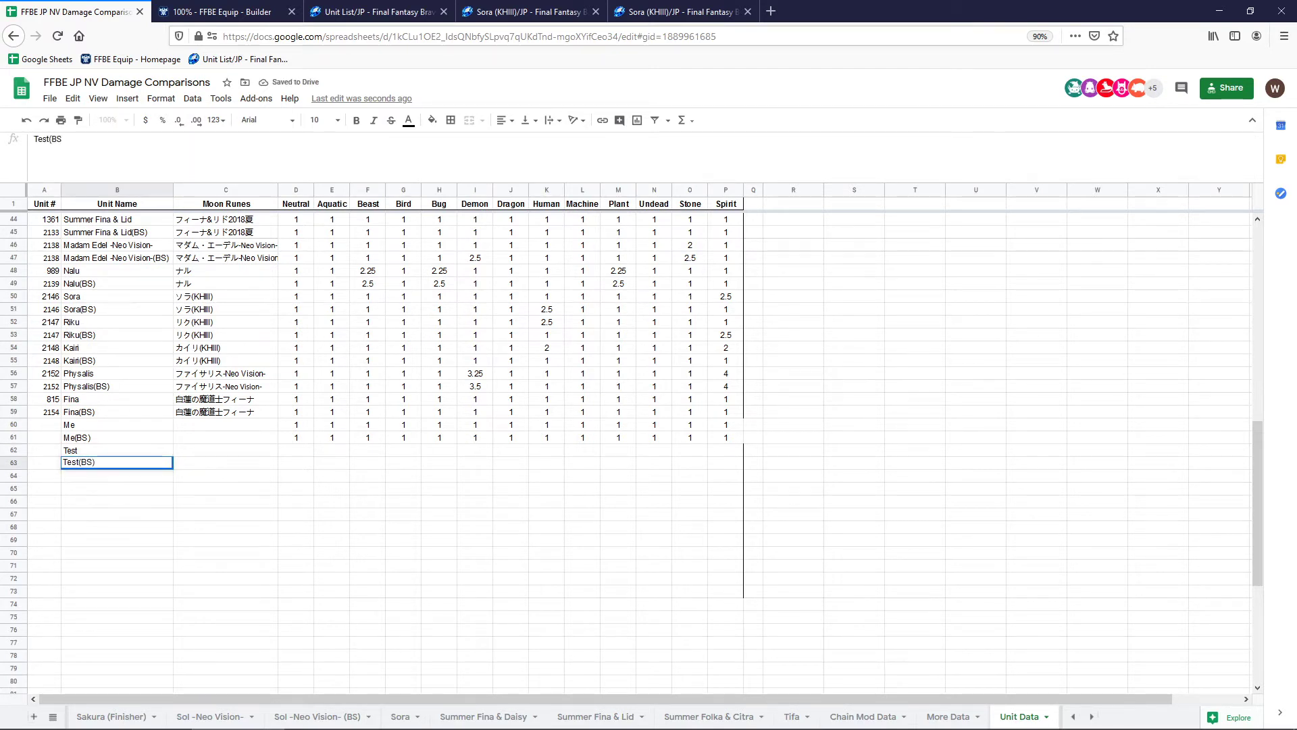
pyautogui.press('Return')
pyautogui.press('Up')
pyautogui.press('Up')
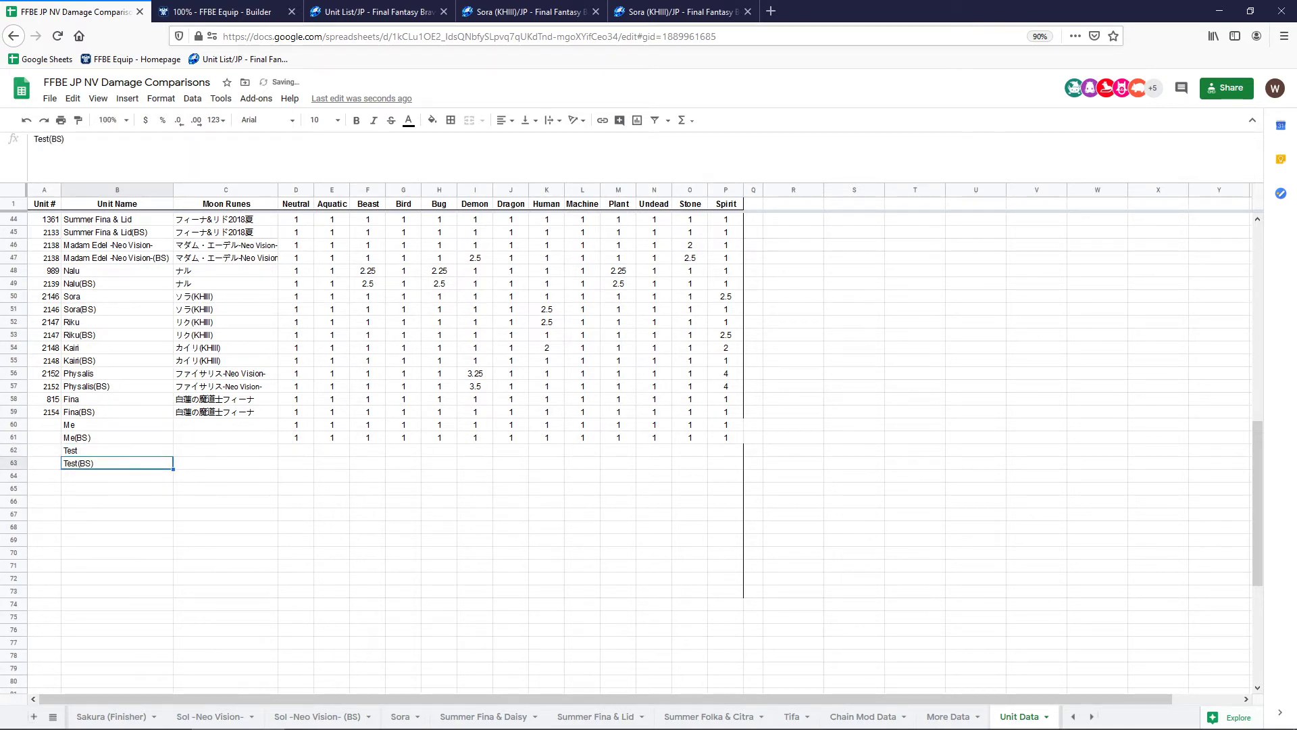
pyautogui.press('Down')
pyautogui.press('Up')
pyautogui.press('Down')
# Enter 1 as the Neutral value for both Test and Test(BS)
pyautogui.click(296, 451)
pyautogui.write('1')
pyautogui.press('Return')
pyautogui.write('1')
pyautogui.press('Return')
pyautogui.press('Up')
pyautogui.press('Up')
pyautogui.press('Down')
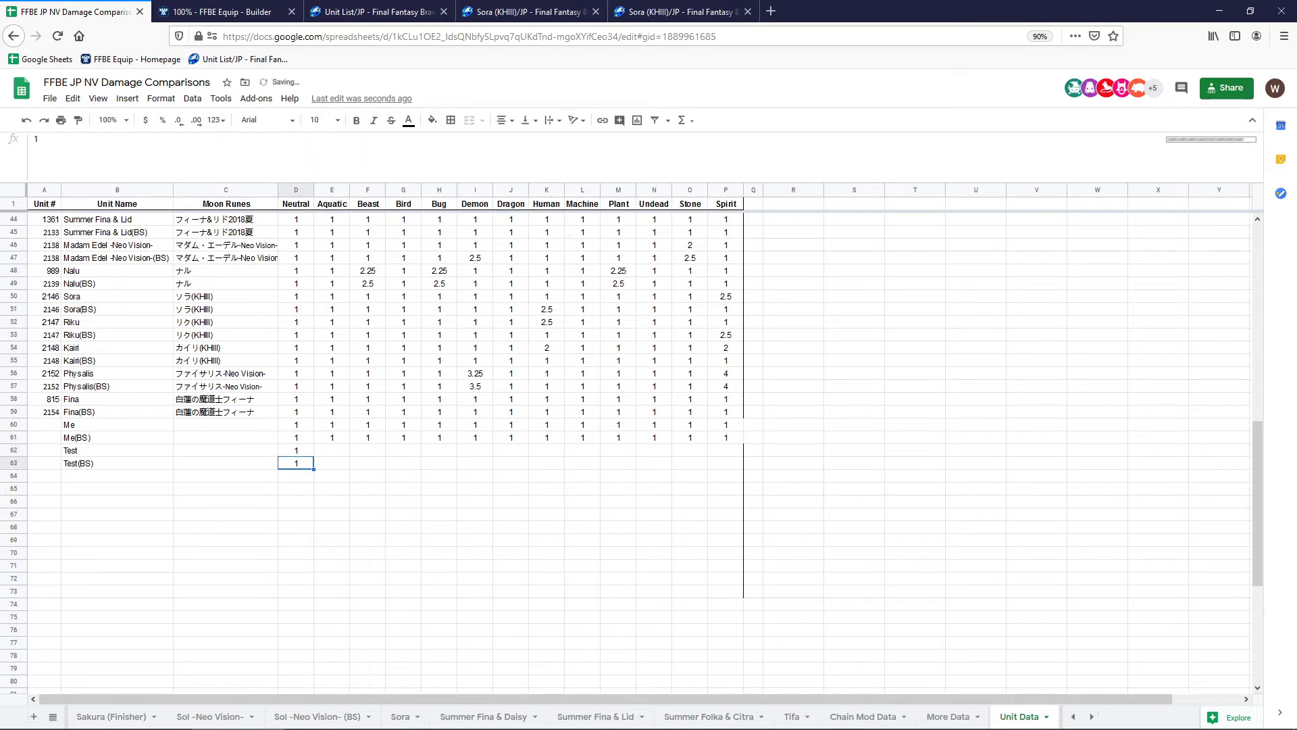
# Fill the value 1 across from Neutral to Spirit in the Test and Test(BS) rows
pyautogui.moveTo(314, 469); pyautogui.dragTo(725, 465)
pyautogui.click(296, 451)
pyautogui.moveTo(311, 459); pyautogui.dragTo(726, 451)
pyautogui.click(296, 450)
pyautogui.click(690, 476)
# Set the Enemy Race on the NV Damage Comparisons sheet to Spirit, and return to TEMPLATE/TESTING
pyautogui.click(53, 717)
pyautogui.scroll(10, 119, 608)
pyautogui.click(119, 575)
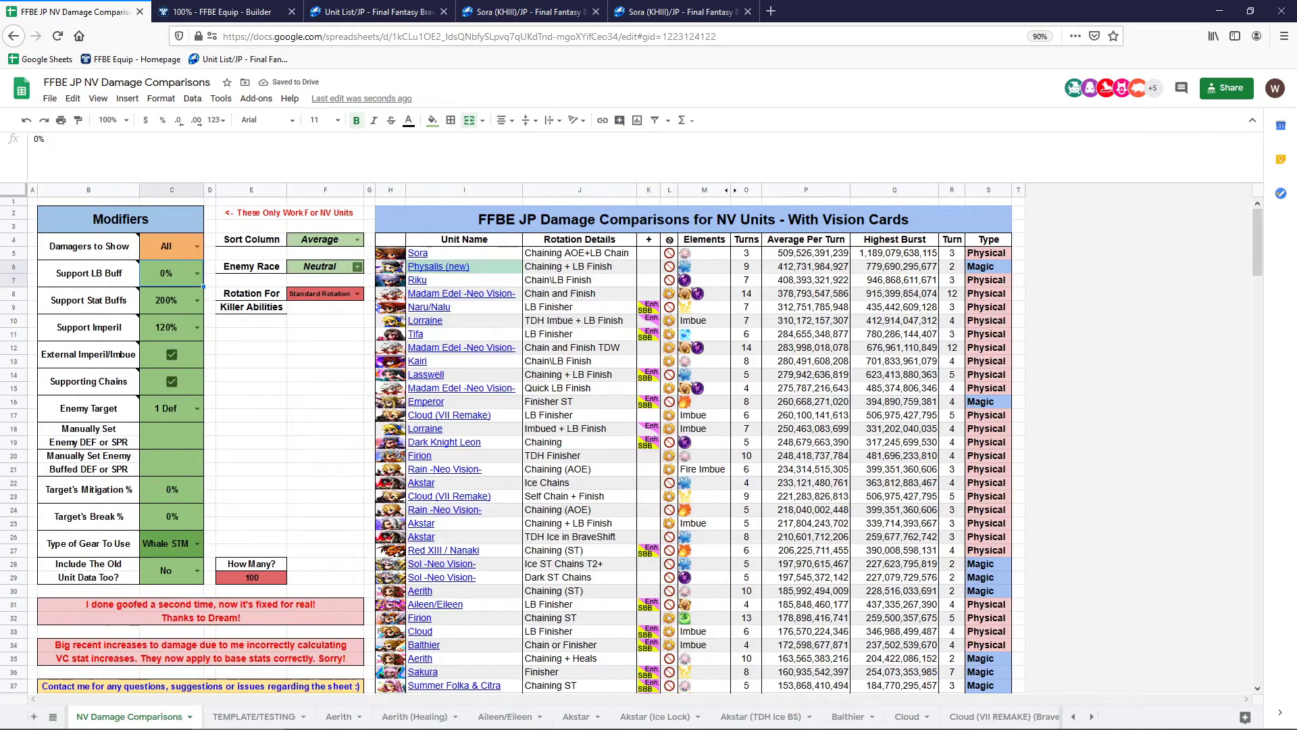
pyautogui.click(357, 266)
pyautogui.click(302, 471)
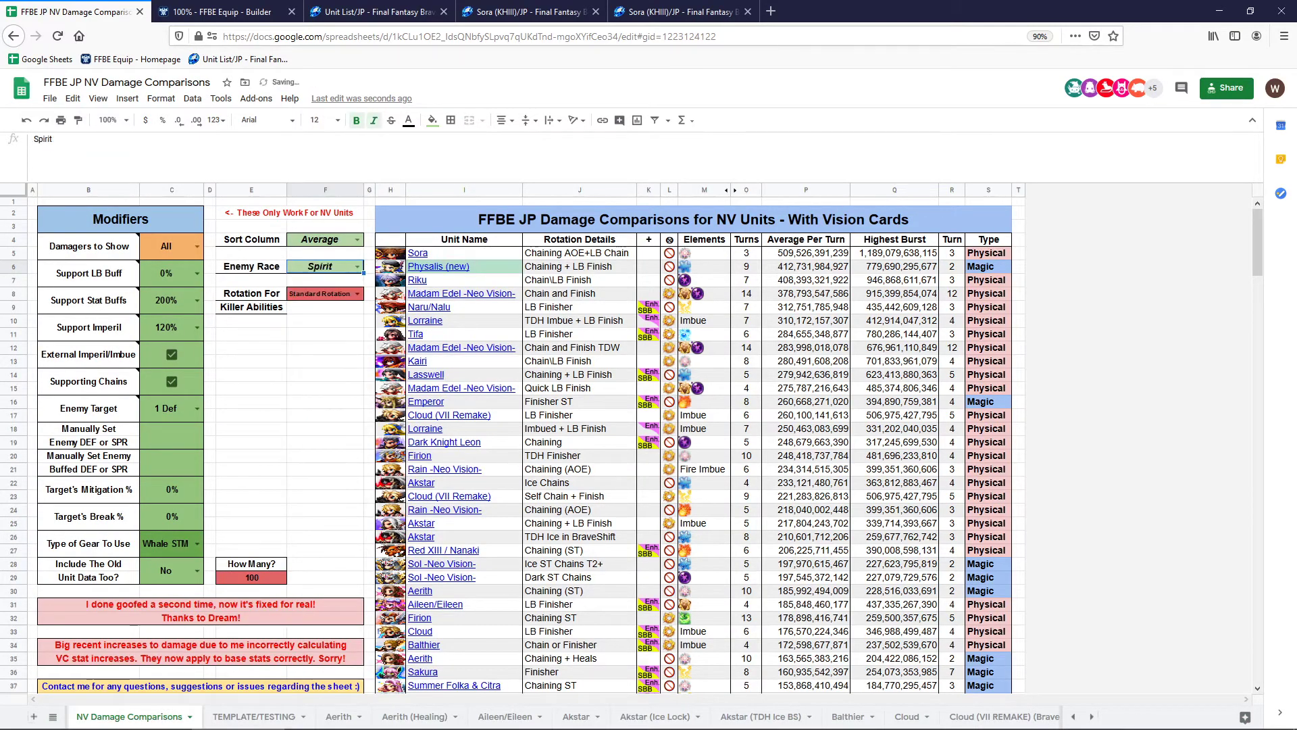
pyautogui.click(254, 716)
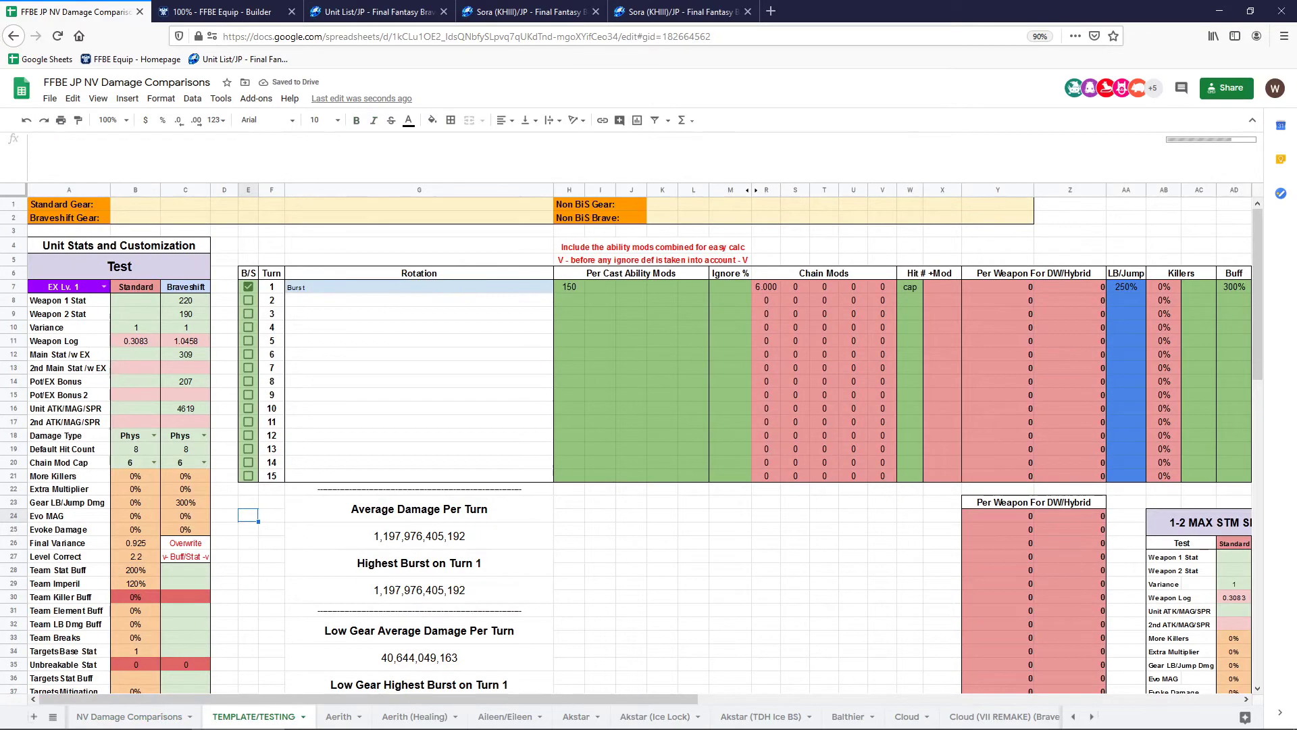
# Clear the Targets Race overwrite on the template
pyautogui.scroll(-6, 196, 439)
pyautogui.click(204, 460)
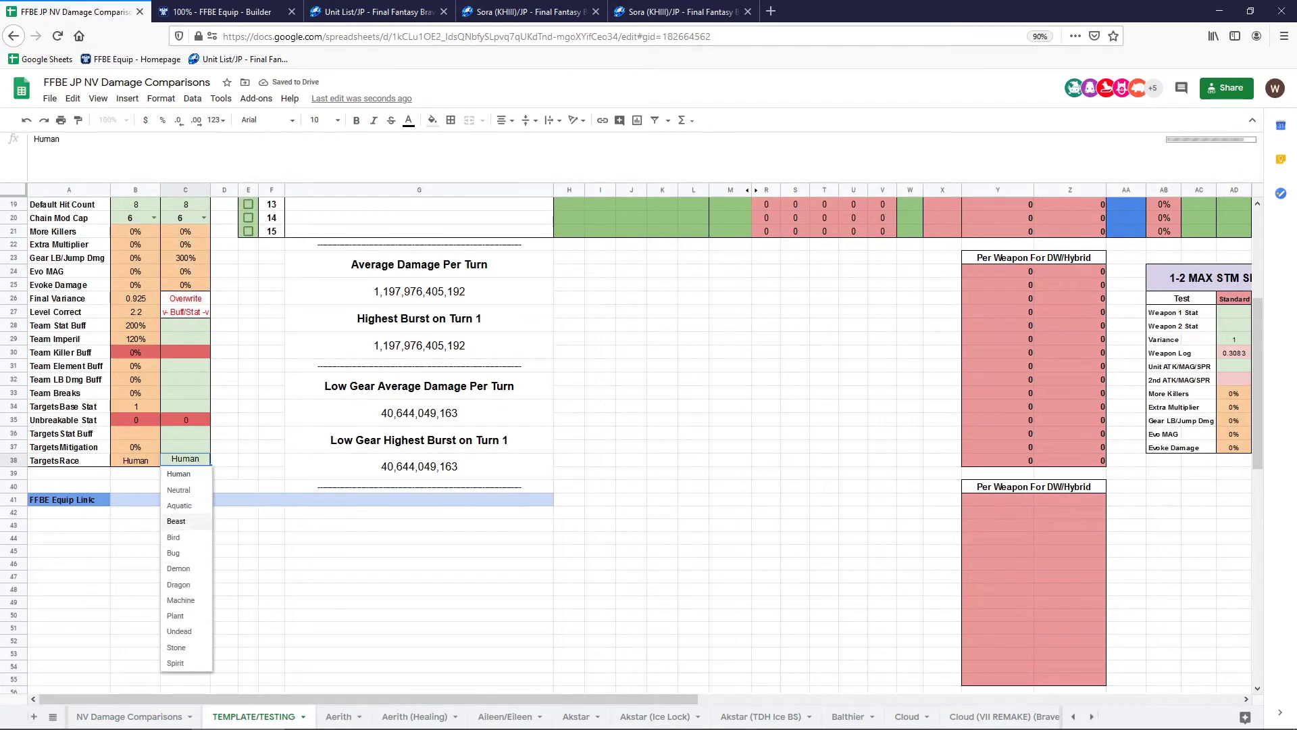
pyautogui.click(271, 407)
pyautogui.click(185, 461)
pyautogui.press('Delete')
pyautogui.click(248, 407)
# Go back to the rotation table and inspect turn 1's Burst entry
pyautogui.scroll(3, 248, 407)
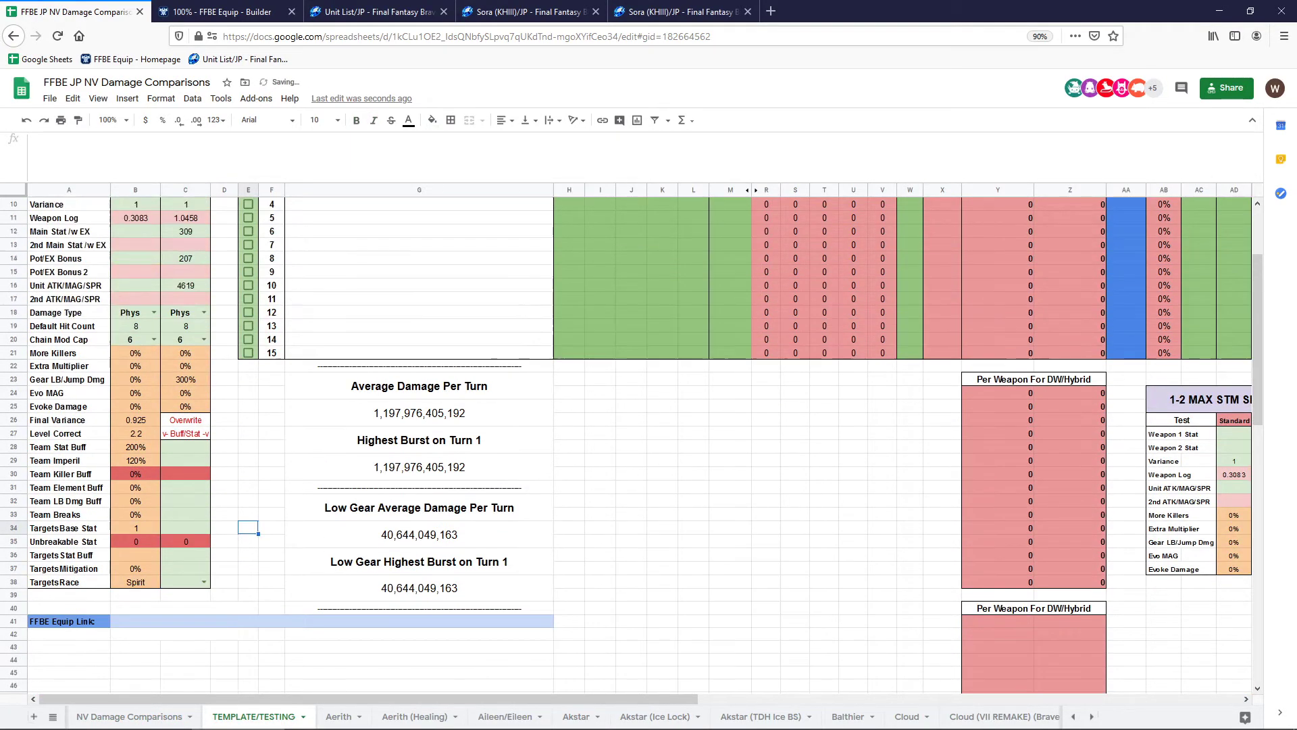
pyautogui.scroll(3, 631, 446)
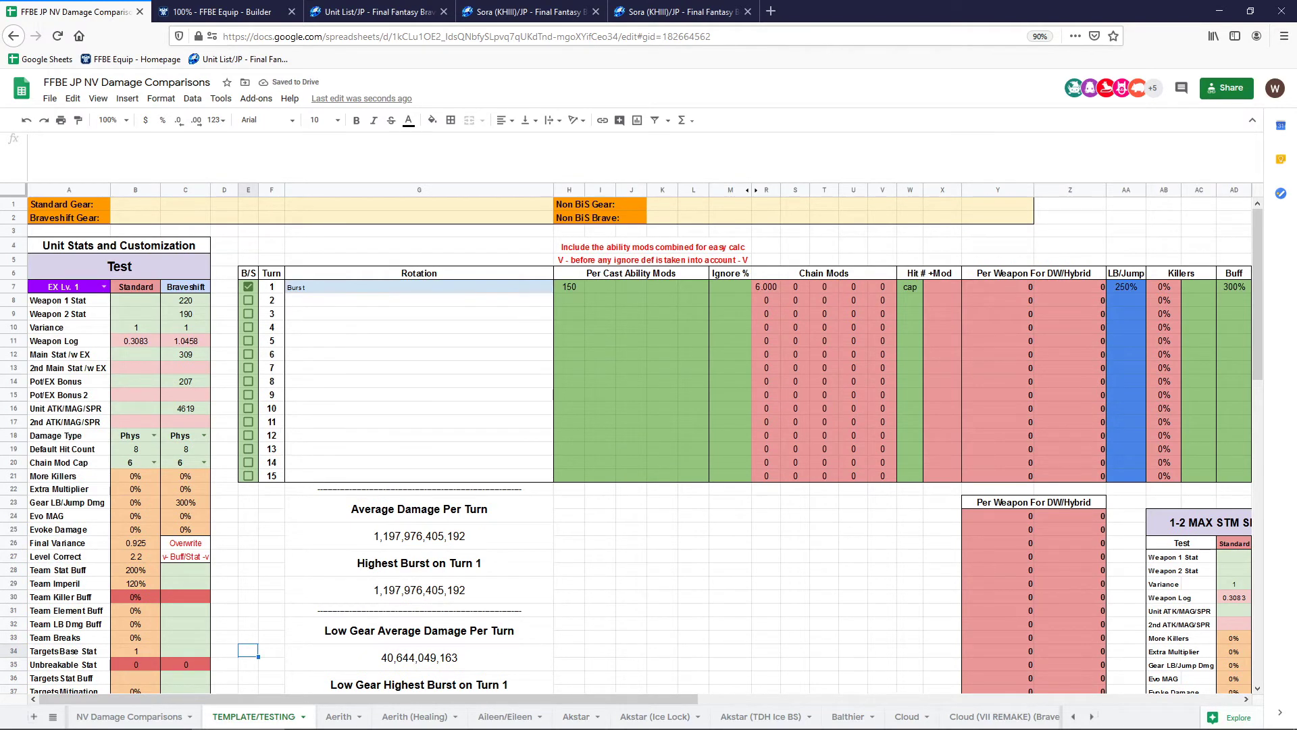
pyautogui.click(419, 287)
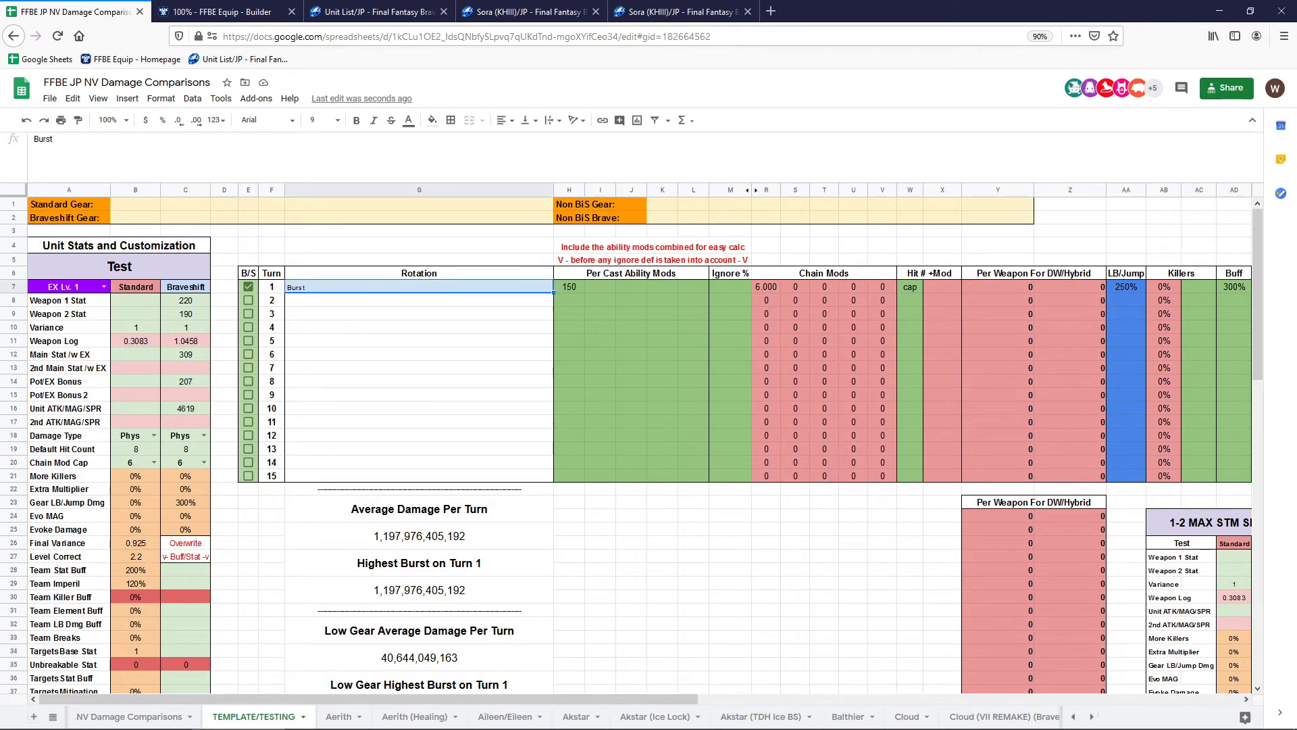
# Inspect turn 1's ability mod, hit count and chain mod cells in the rotation table
pyautogui.click(568, 287)
pyautogui.click(910, 287)
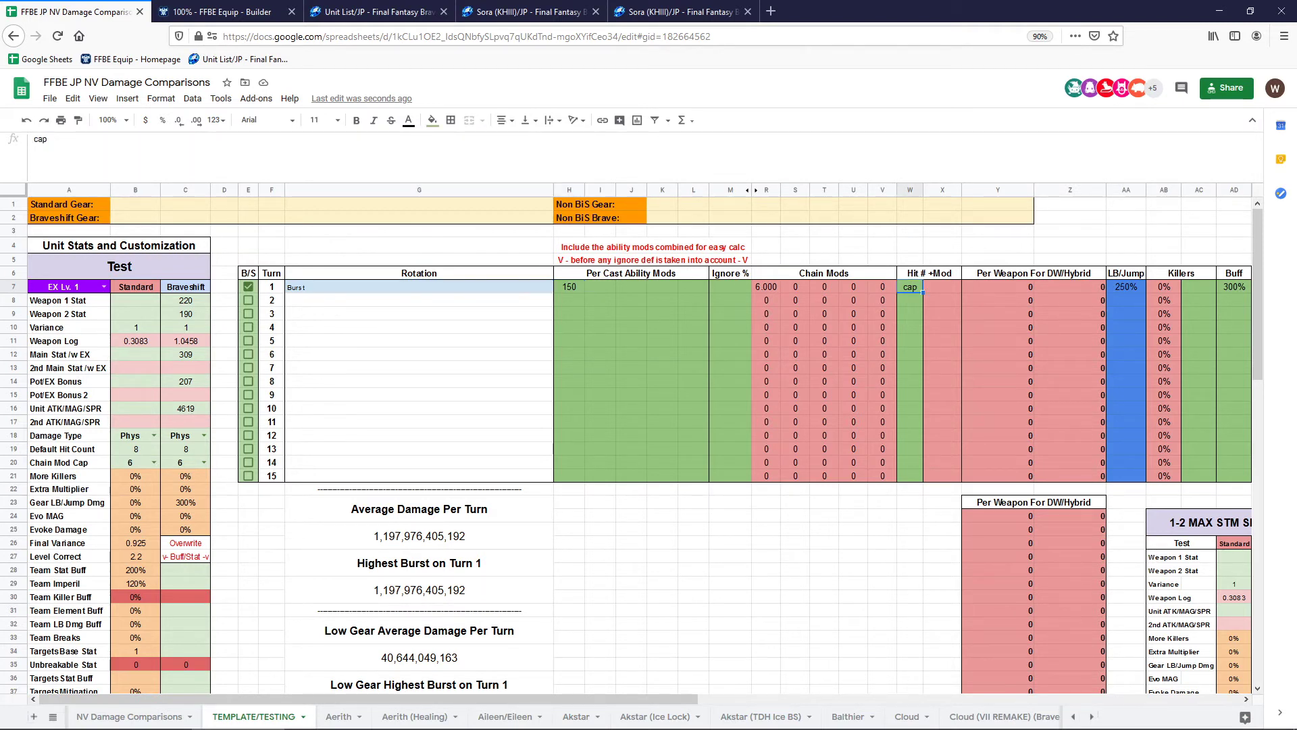
pyautogui.click(766, 287)
pyautogui.click(910, 287)
pyautogui.click(766, 287)
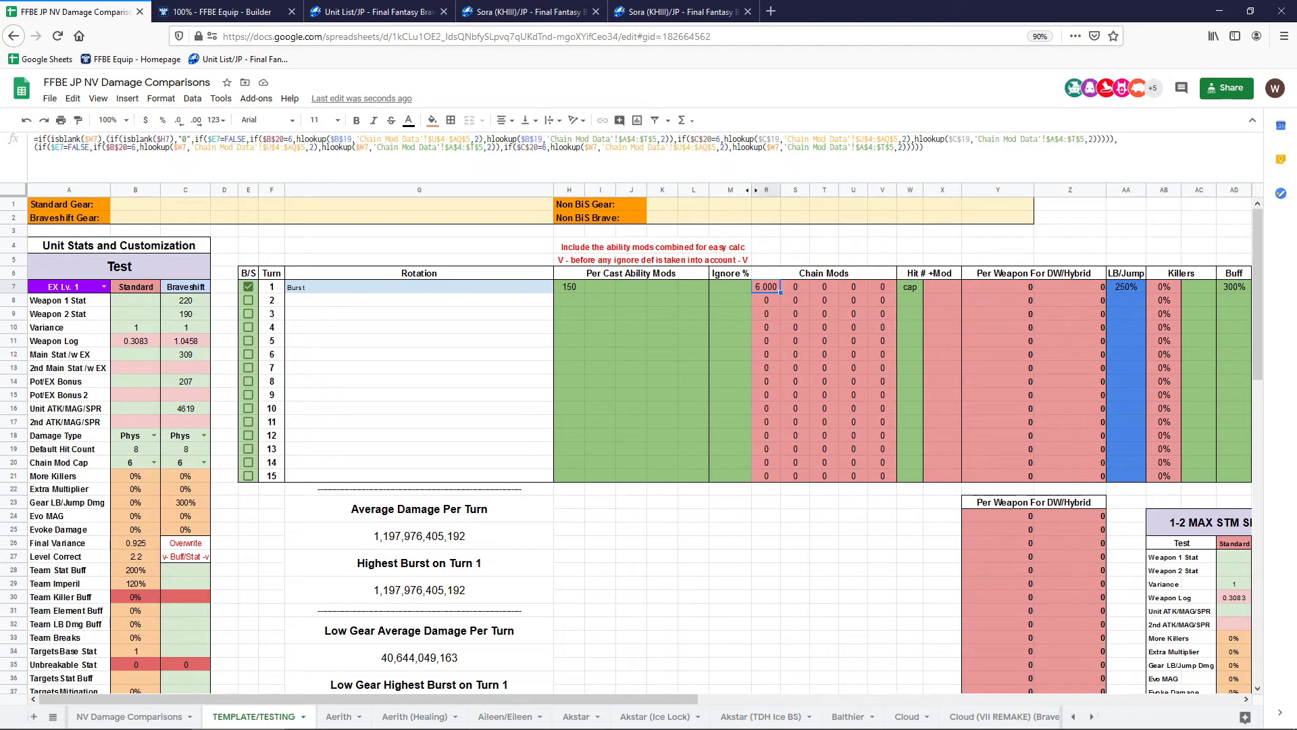
# Inspect turn 1's LB/Jump, Killers, Buff, Imperil and damage modifier cells, and return to the unit stats
pyautogui.moveTo(560, 700); pyautogui.dragTo(673, 699)
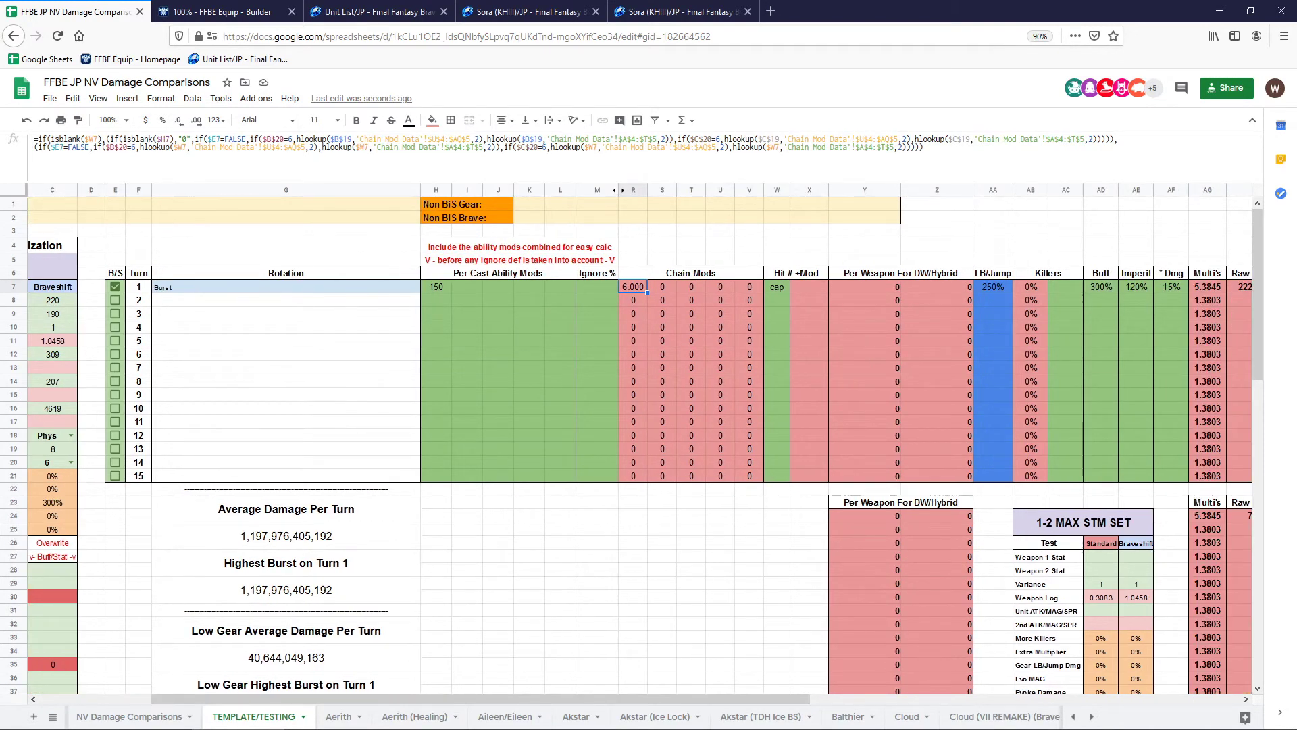
pyautogui.click(993, 287)
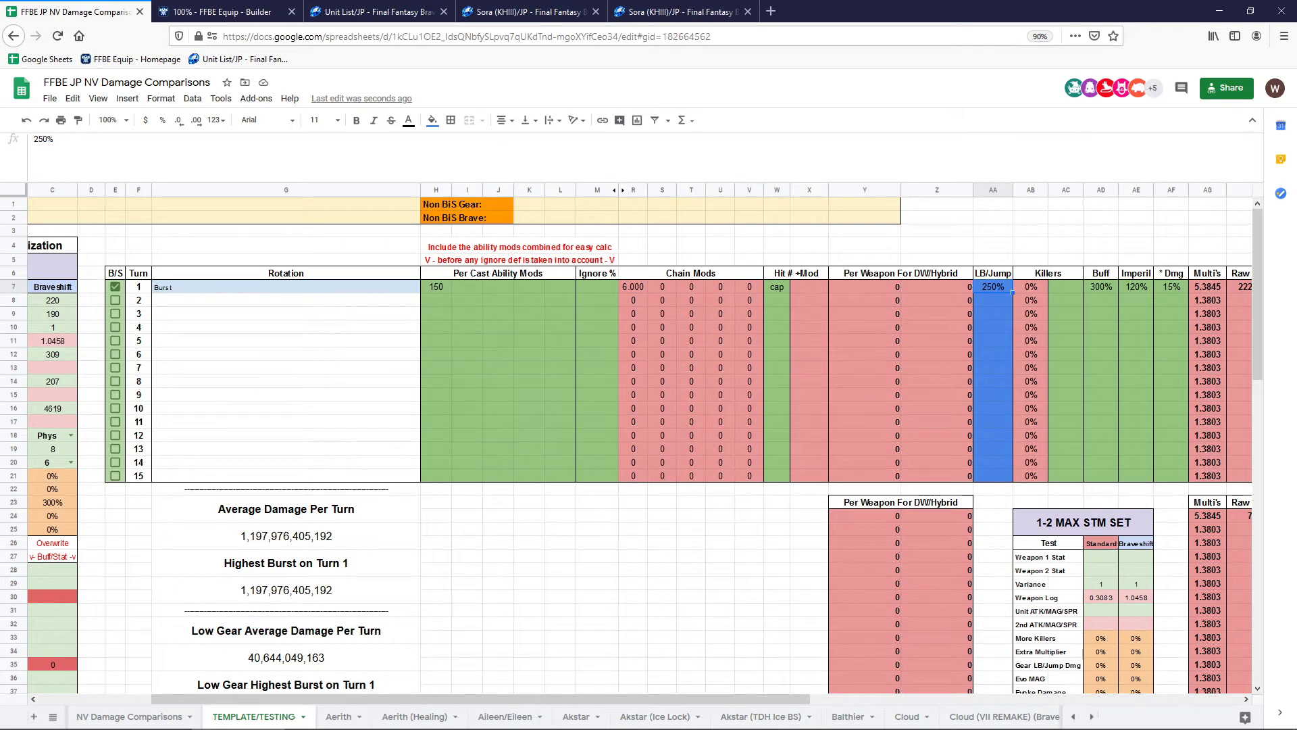
pyautogui.moveTo(1038, 261); pyautogui.dragTo(1040, 489)
pyautogui.click(1102, 287)
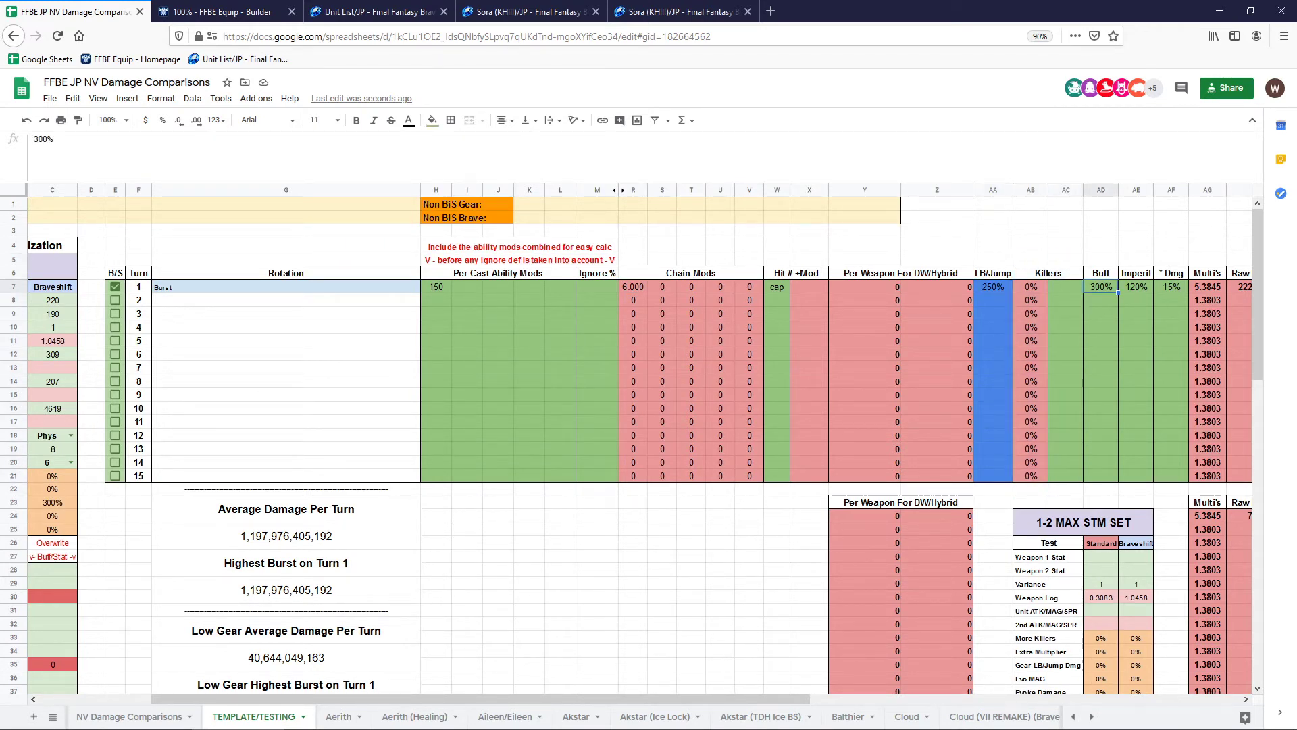
pyautogui.click(1136, 288)
pyautogui.click(1172, 287)
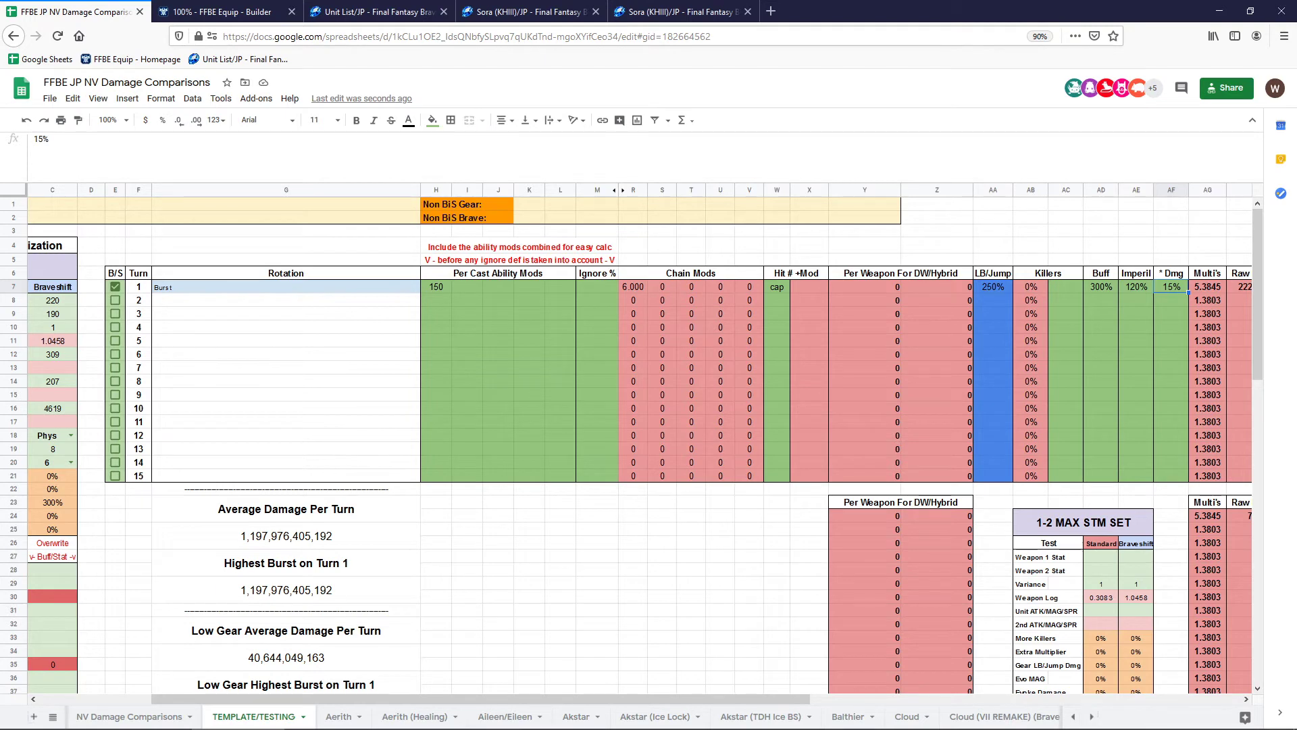
pyautogui.moveTo(481, 699); pyautogui.dragTo(364, 699)
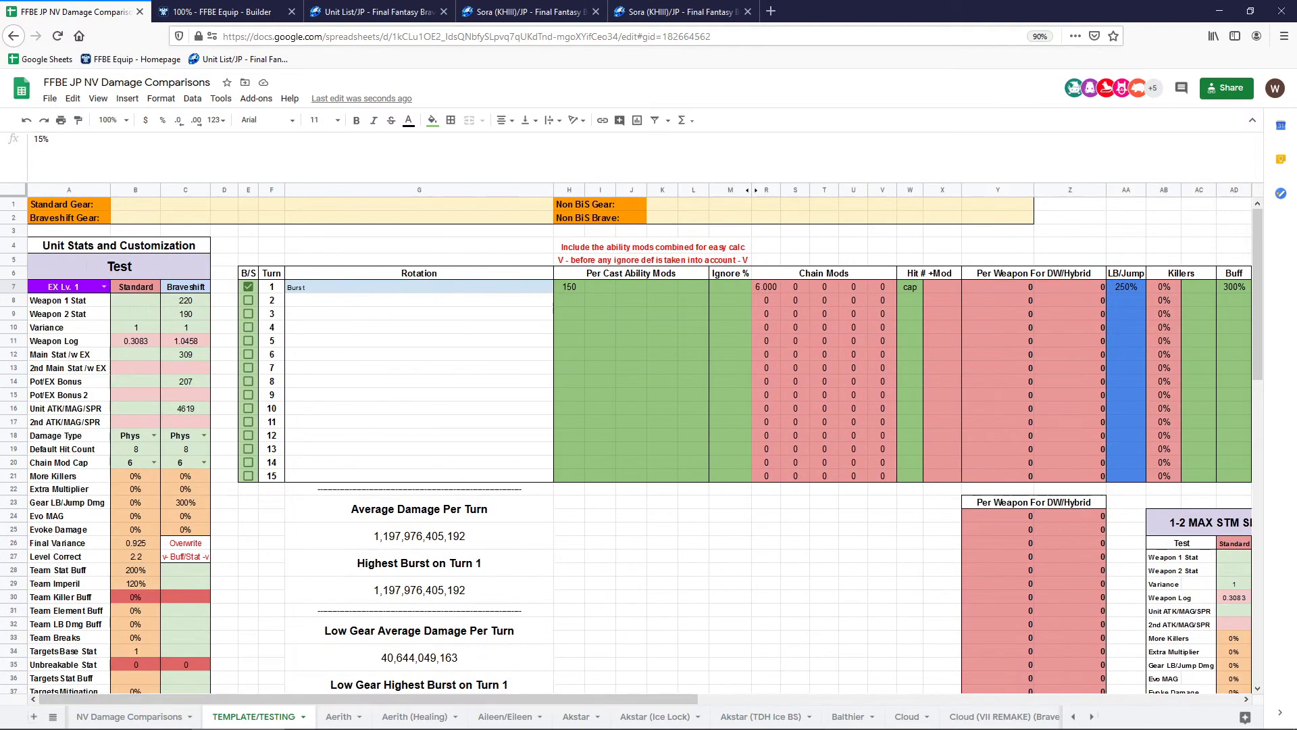
# Review the bonus rows from More Killers to Evoke Damage, the second-stat rows, and the weapon stat and variance rows
pyautogui.moveTo(136, 477); pyautogui.dragTo(186, 528)
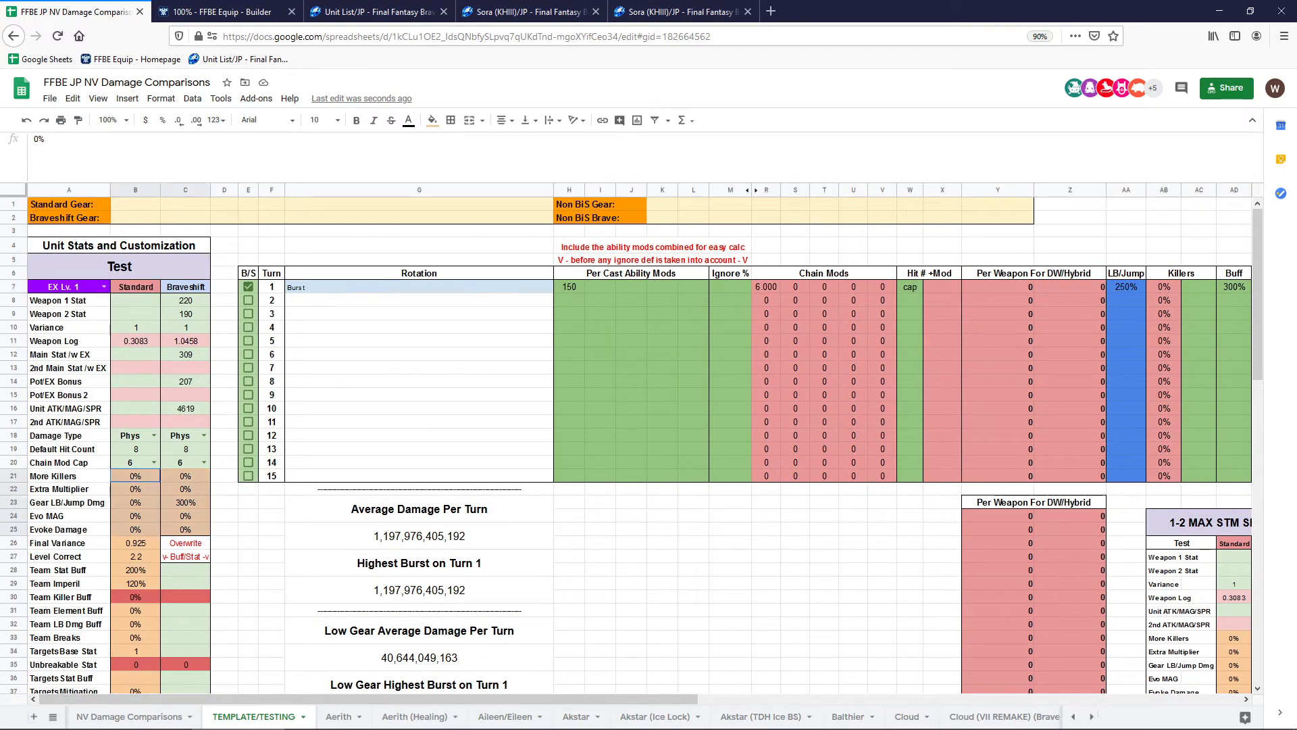
pyautogui.click(248, 515)
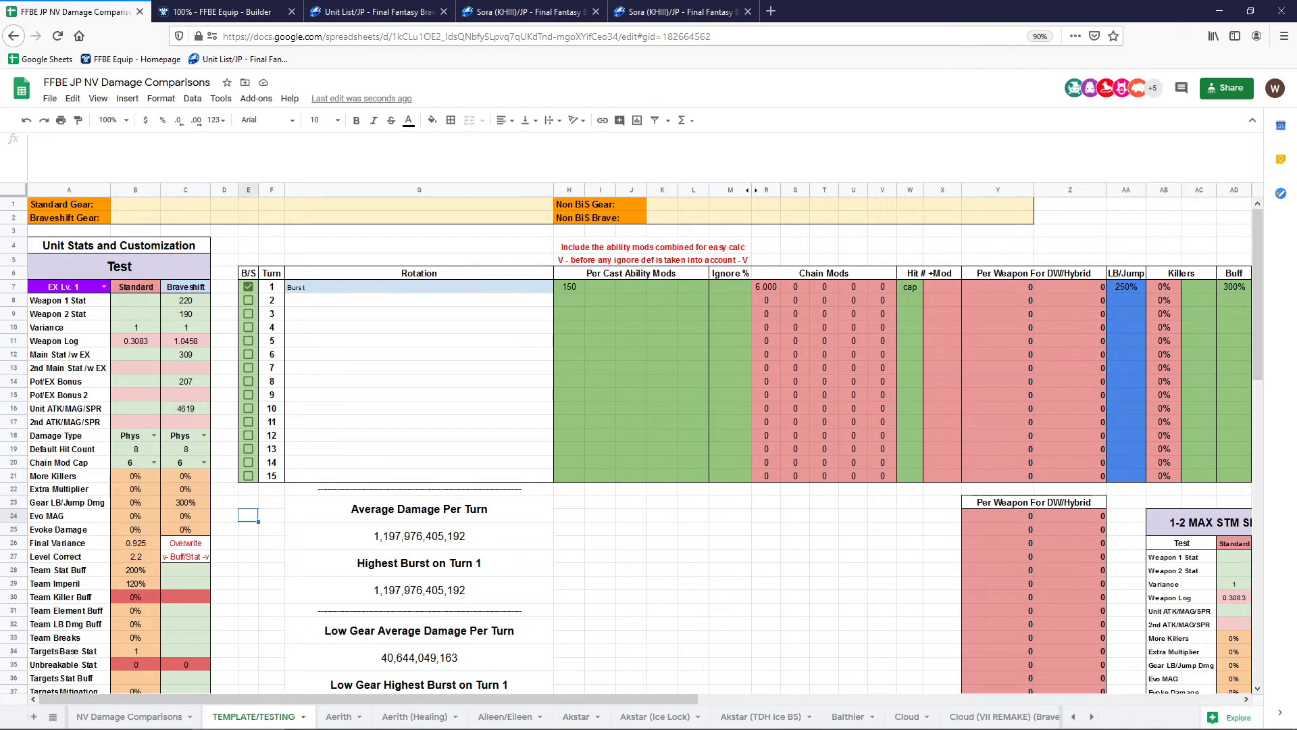
pyautogui.moveTo(69, 516); pyautogui.dragTo(186, 530)
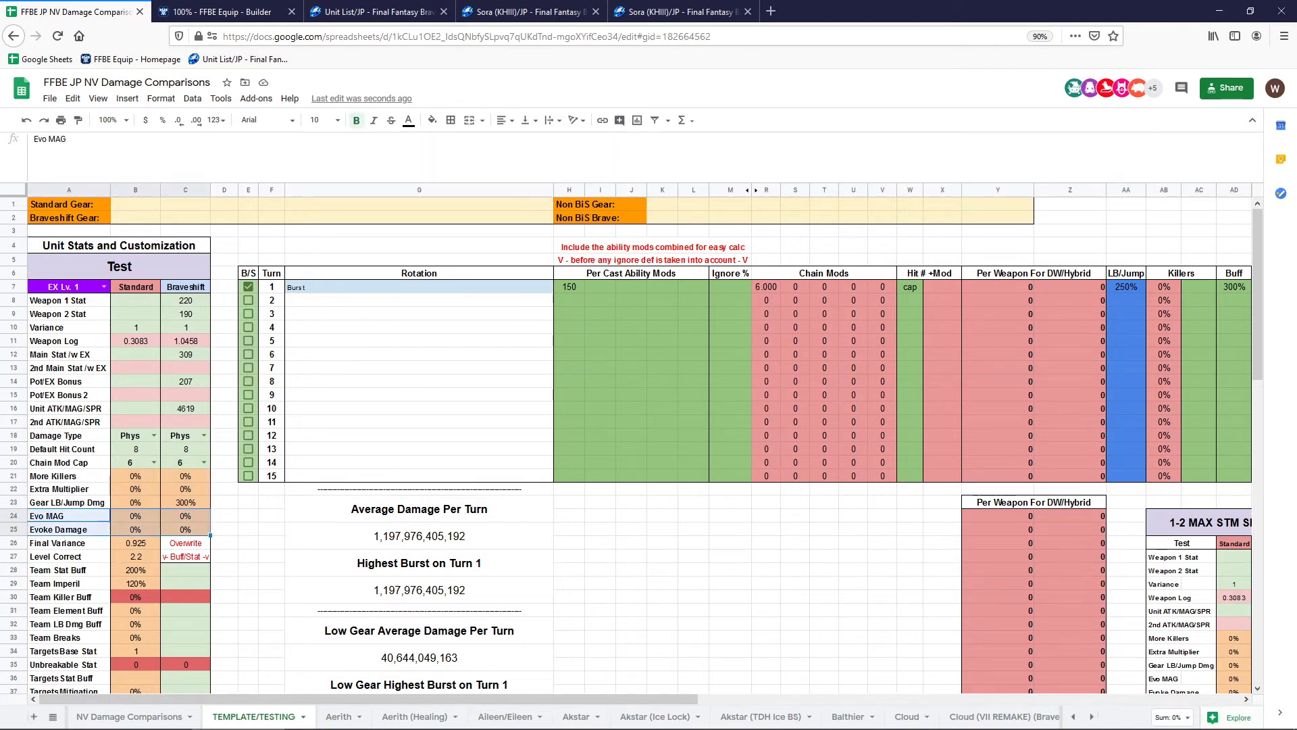
pyautogui.moveTo(69, 422); pyautogui.dragTo(186, 423)
pyautogui.click(69, 396)
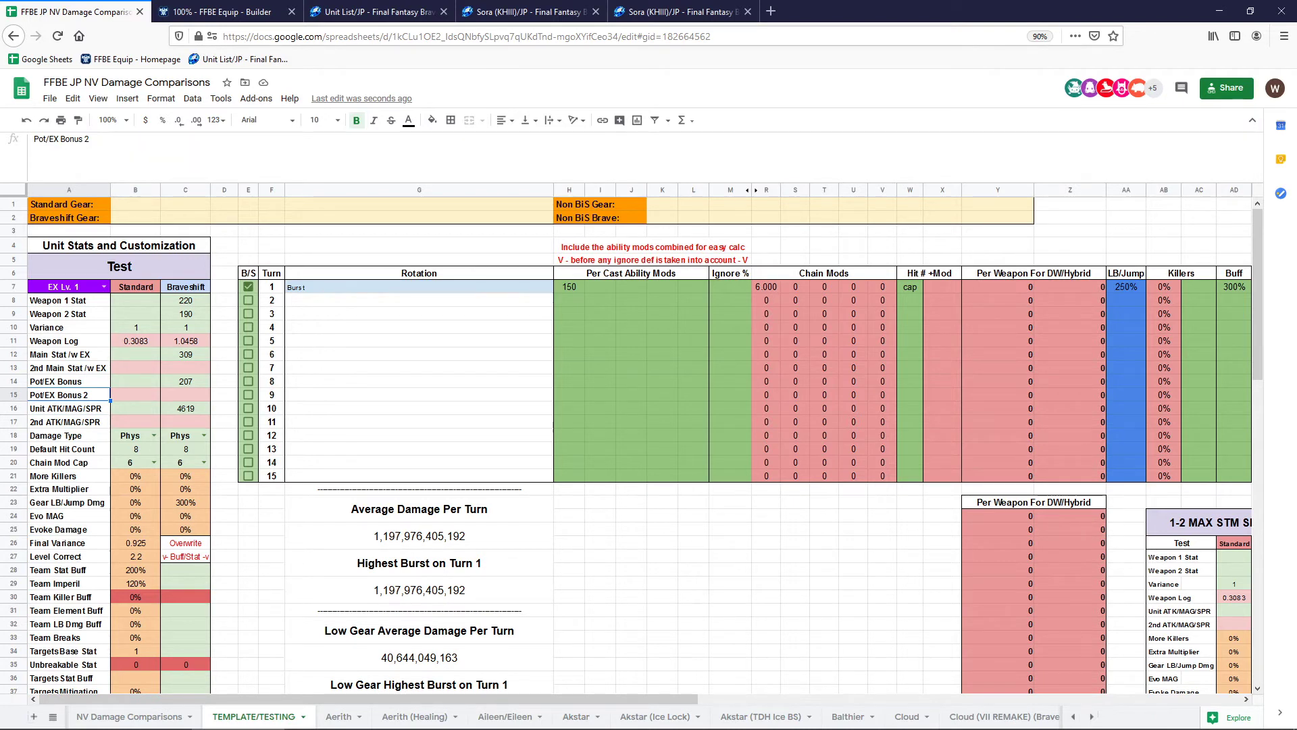
pyautogui.moveTo(136, 300); pyautogui.dragTo(186, 327)
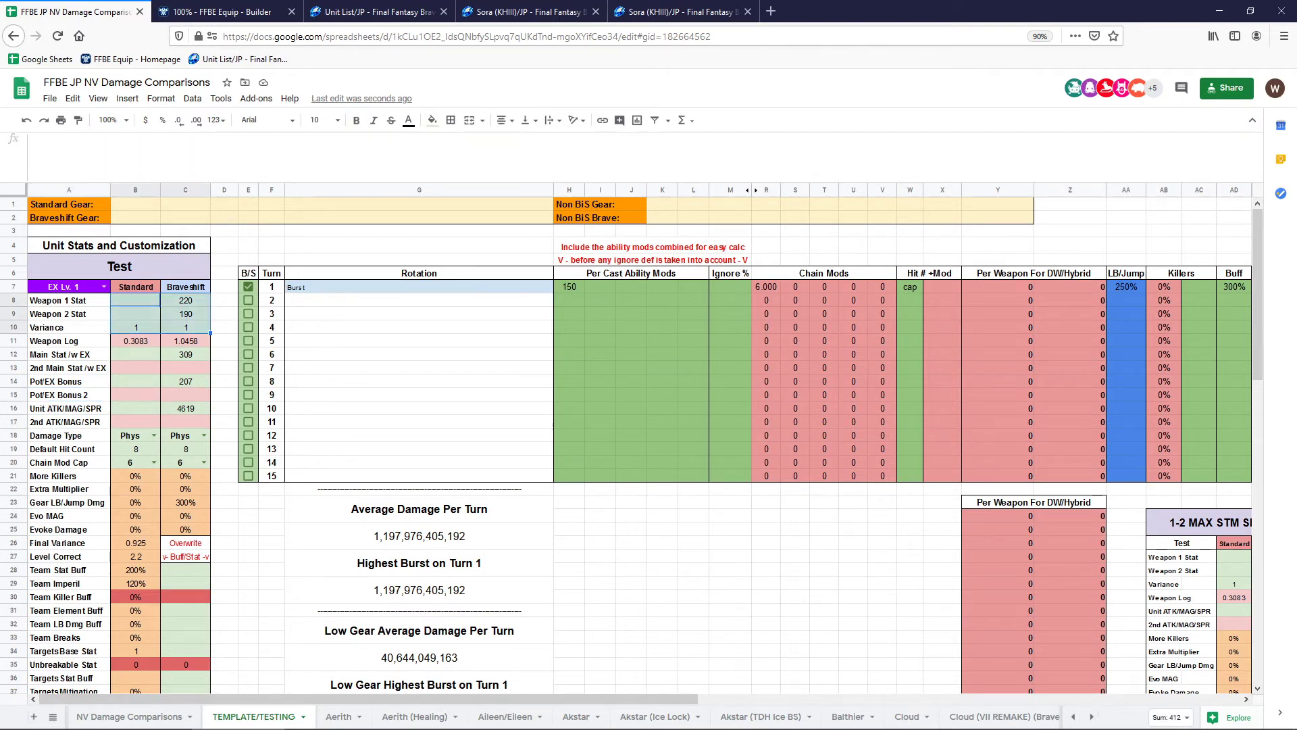
# Set the Standard column's Variance to 1.5 and Weapon 1 Stat to 180
pyautogui.click(136, 327)
pyautogui.doubleClick(136, 327)
pyautogui.write('.5')
pyautogui.click(135, 300)
pyautogui.write('180')
pyautogui.press('Return')
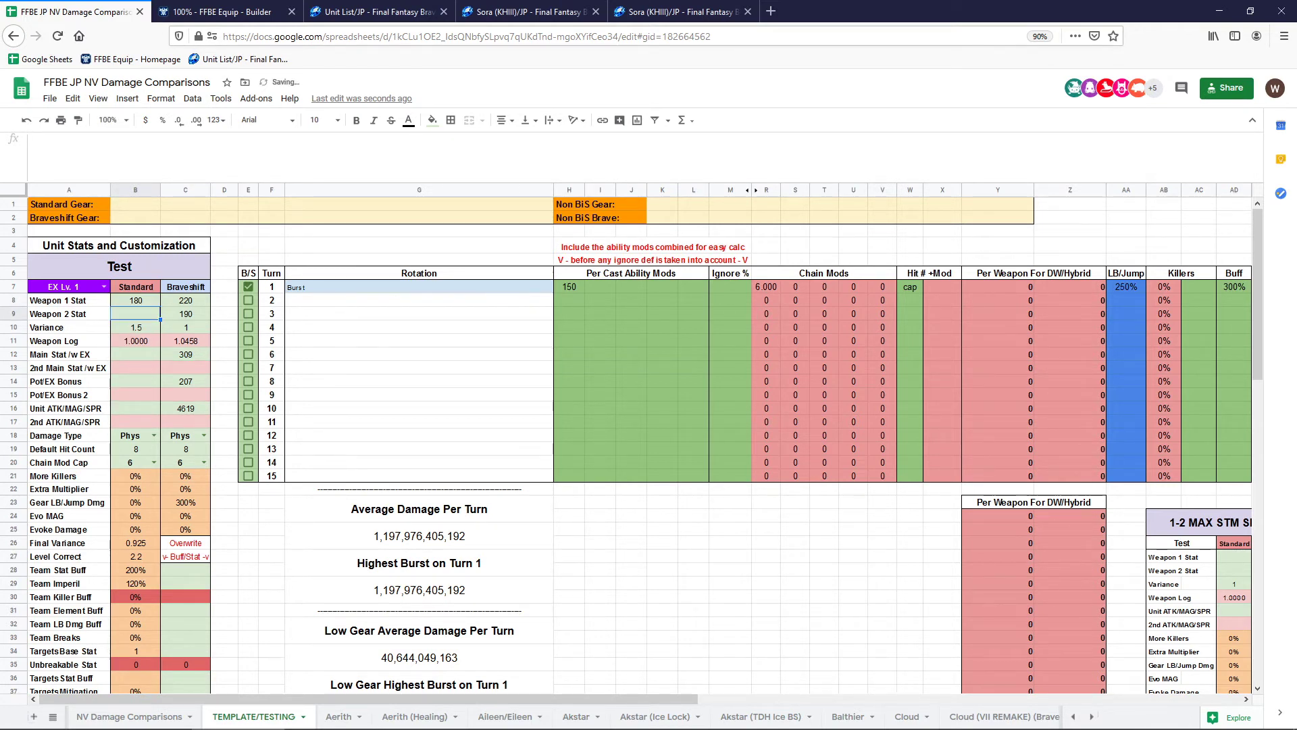
pyautogui.click(136, 327)
pyautogui.click(136, 300)
pyautogui.click(136, 327)
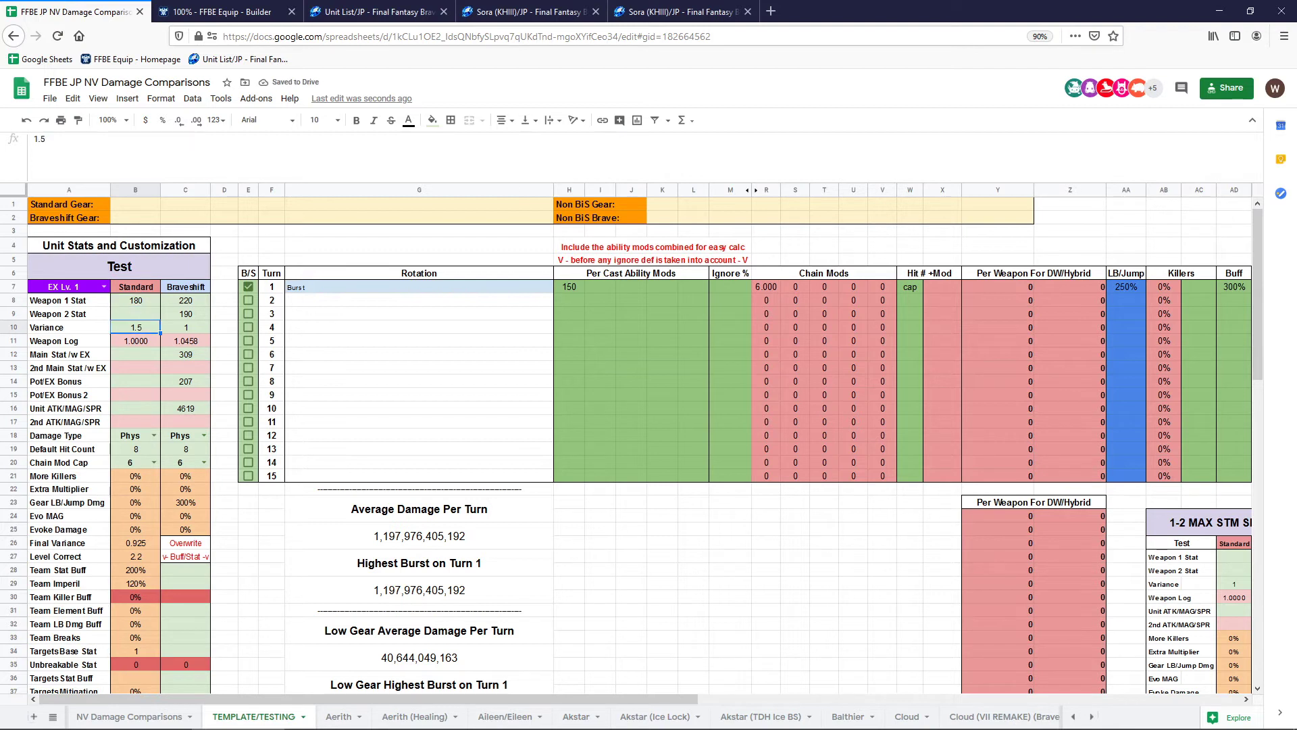
# Set the Standard Damage Type to DW Phys, with Weapon 1 Stat at 100 and Weapon 2 Stat at 120
pyautogui.click(204, 435)
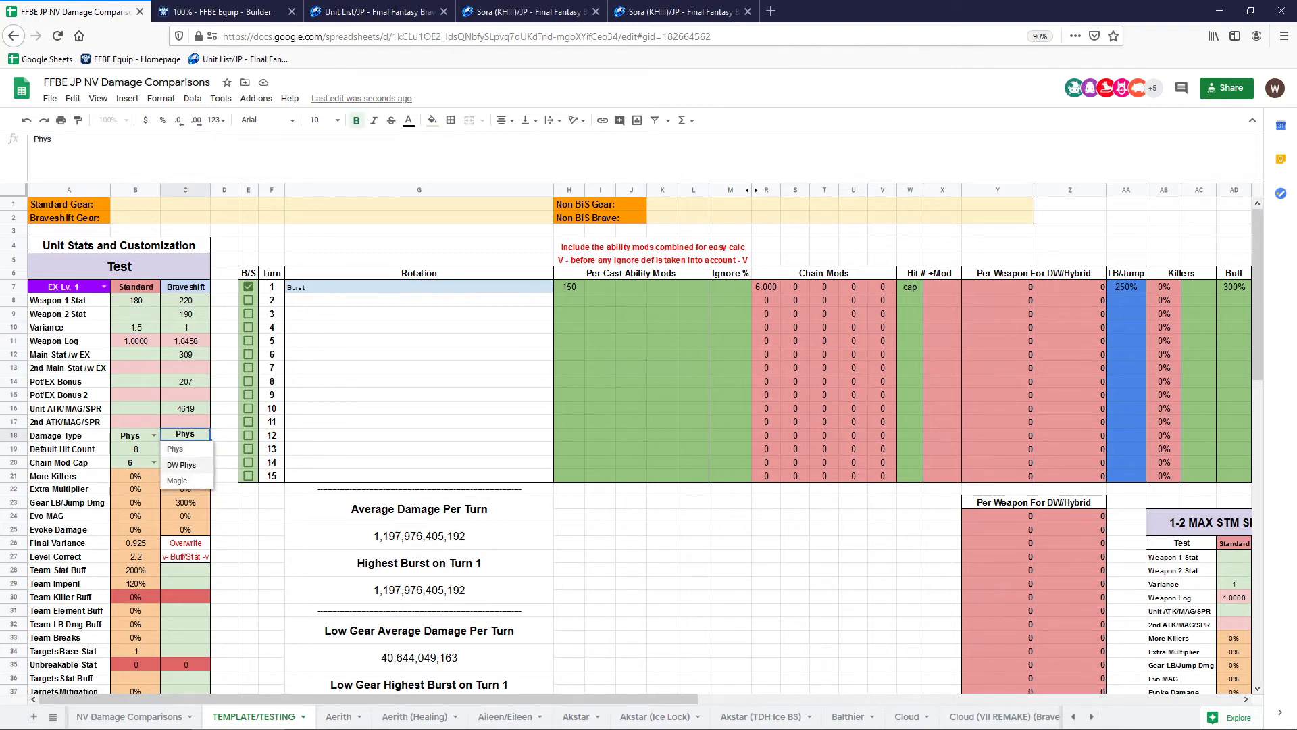
pyautogui.click(224, 368)
pyautogui.click(155, 435)
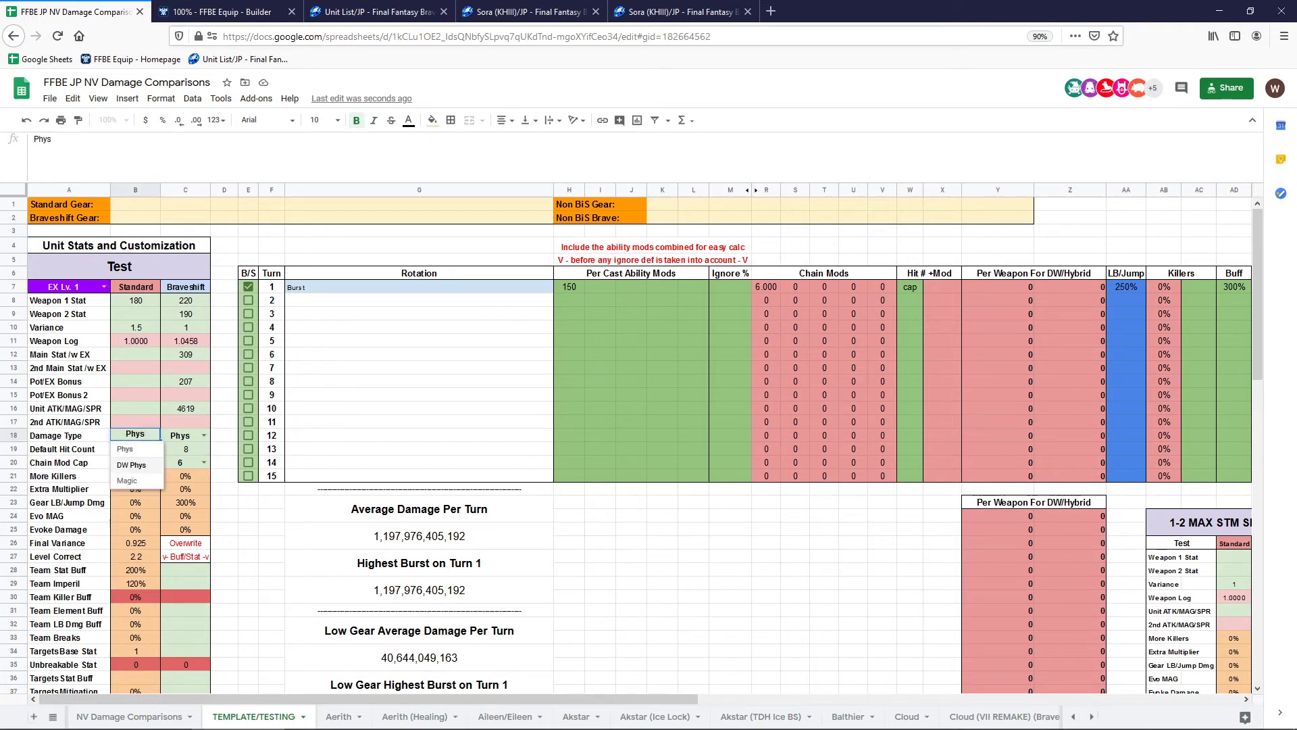
pyautogui.click(132, 465)
pyautogui.click(136, 301)
pyautogui.write('100')
pyautogui.press('Return')
pyautogui.write('120')
pyautogui.press('Return')
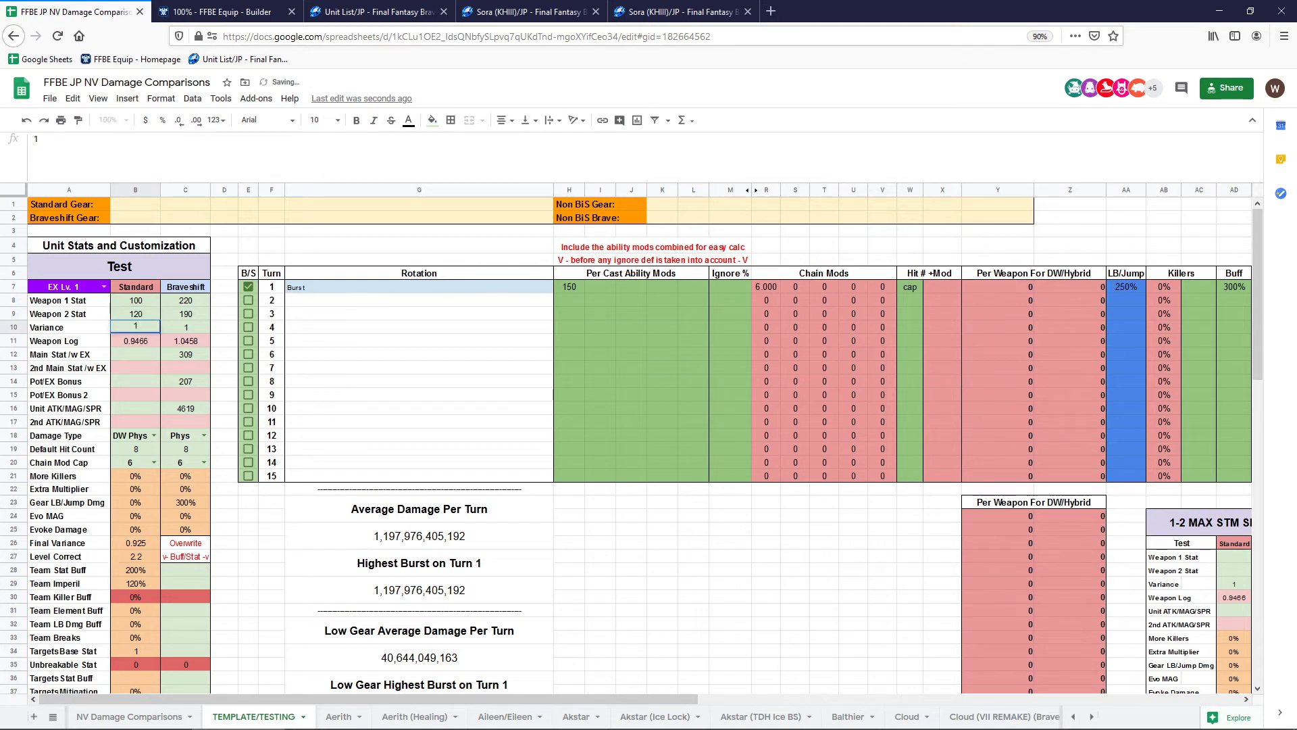
# In the Standard column, enter 1 for Variance, Main Stat /w EX and Pot/EX Bonus, and 1000 for Unit ATK/MAG/SPR
pyautogui.press('Down')
pyautogui.press('Down')
pyautogui.write('1')
pyautogui.press('Down')
pyautogui.press('Down')
pyautogui.write('1')
pyautogui.press('Down')
pyautogui.press('Down')
pyautogui.write('1000')
pyautogui.click(225, 394)
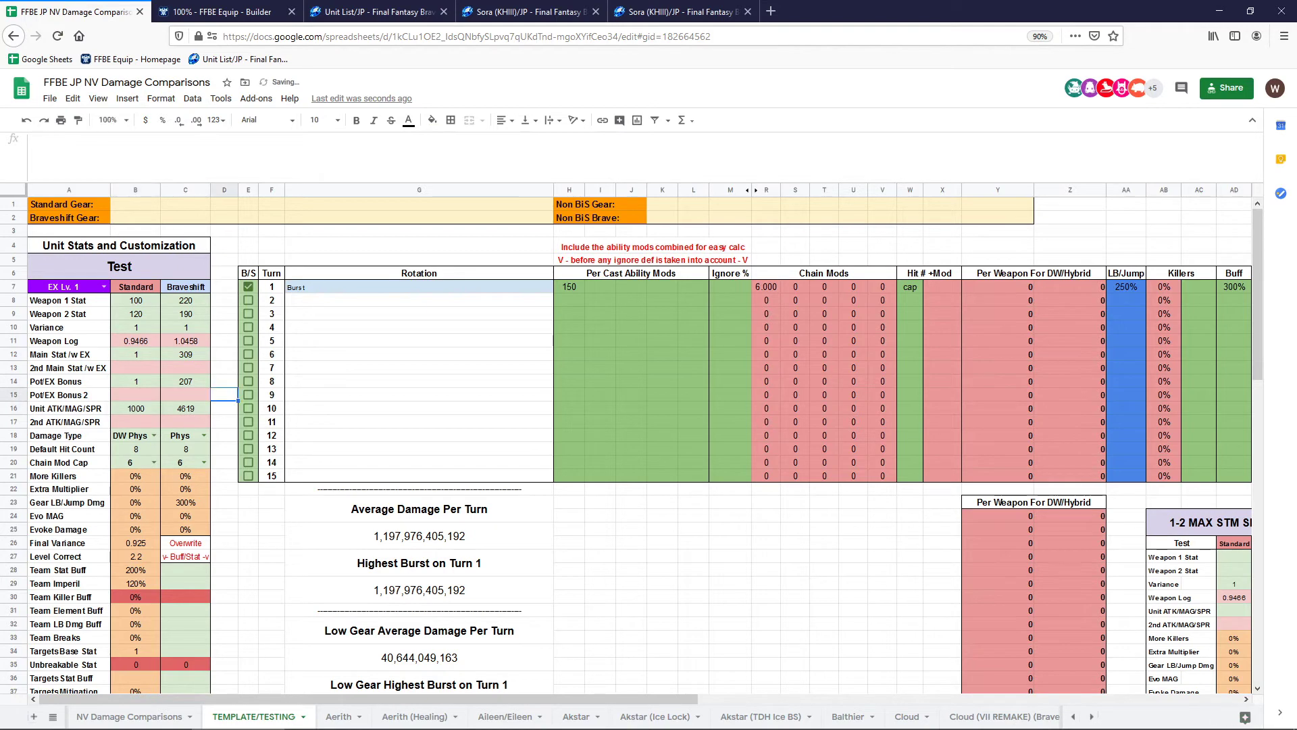
# Enter ability mods 1 and 1 for turn 2 and inspect its per-weapon damage cells
pyautogui.click(569, 300)
pyautogui.write('1')
pyautogui.press('Tab')
pyautogui.write('1')
pyautogui.press('Return')
pyautogui.click(998, 300)
pyautogui.click(1070, 300)
pyautogui.click(998, 300)
pyautogui.click(910, 542)
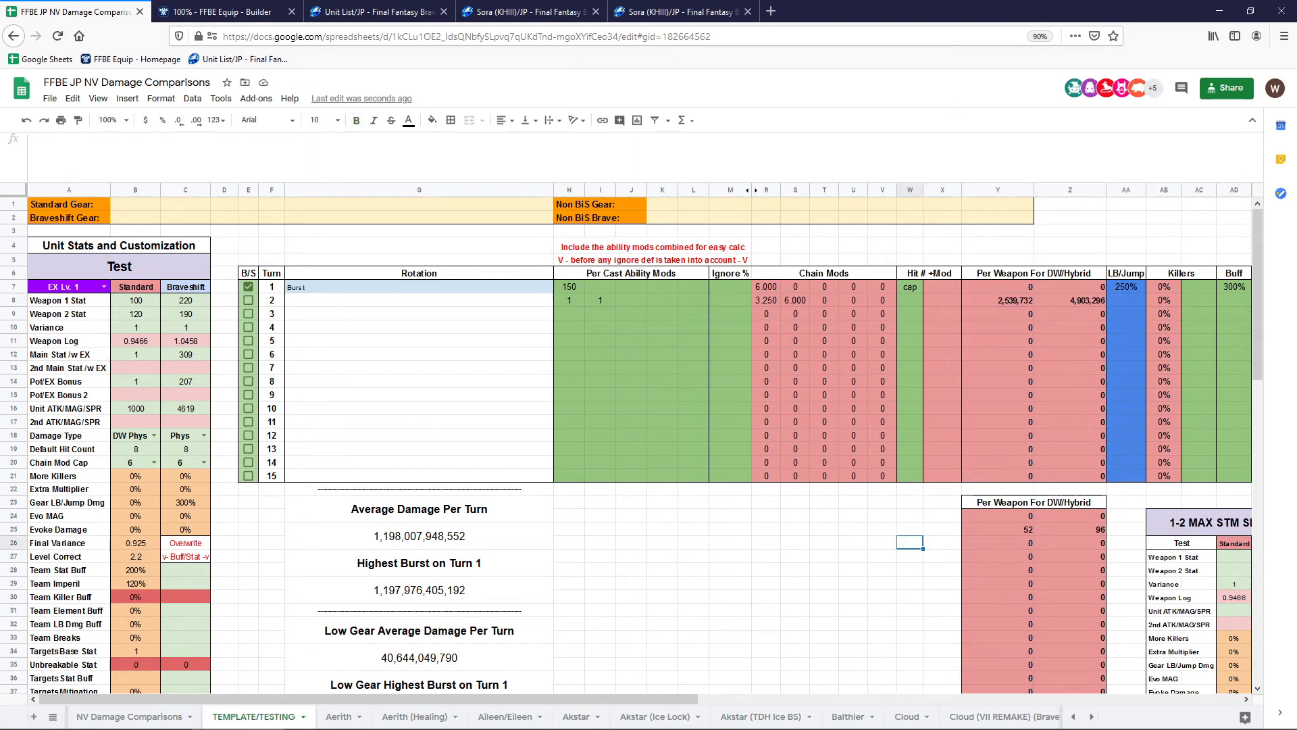
# Check the damage result columns, set the Standard Damage Type to Magic, and clear its weapon stats and Variance
pyautogui.moveTo(527, 699); pyautogui.dragTo(1003, 699)
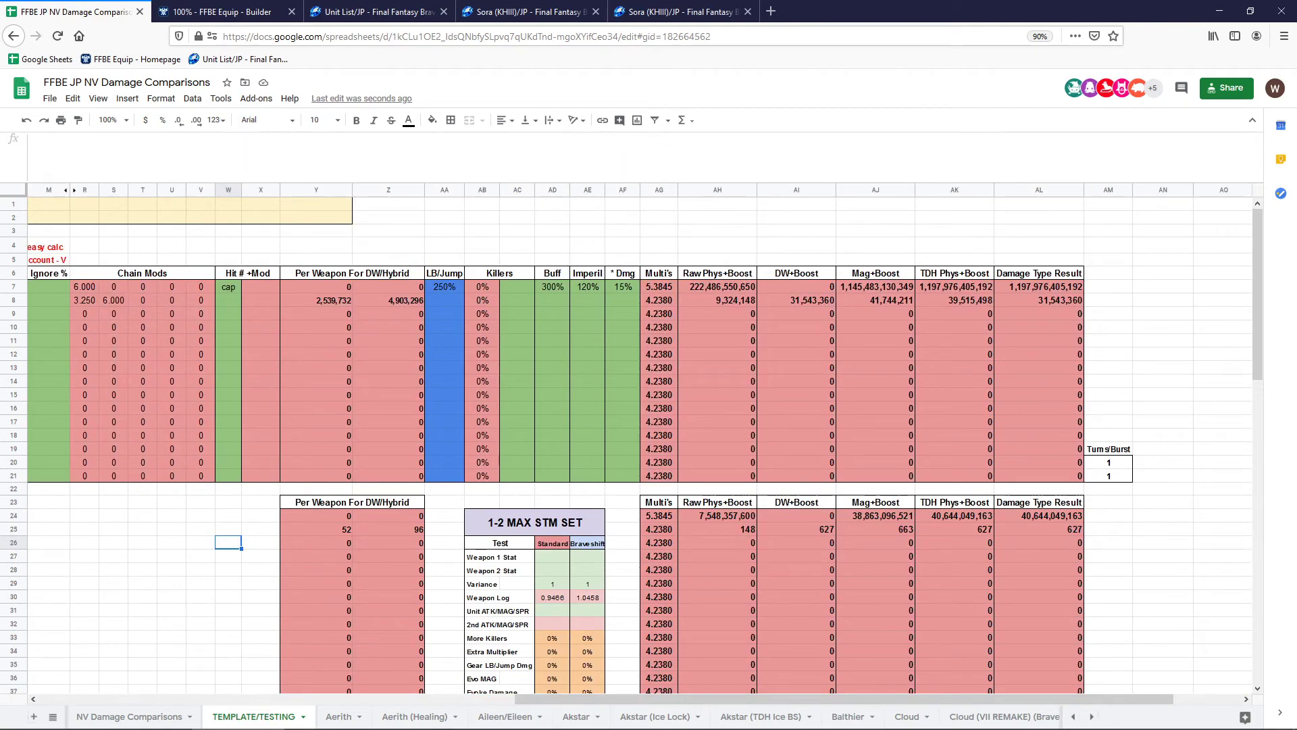
pyautogui.moveTo(844, 699); pyautogui.dragTo(417, 699)
pyautogui.click(154, 435)
pyautogui.click(131, 479)
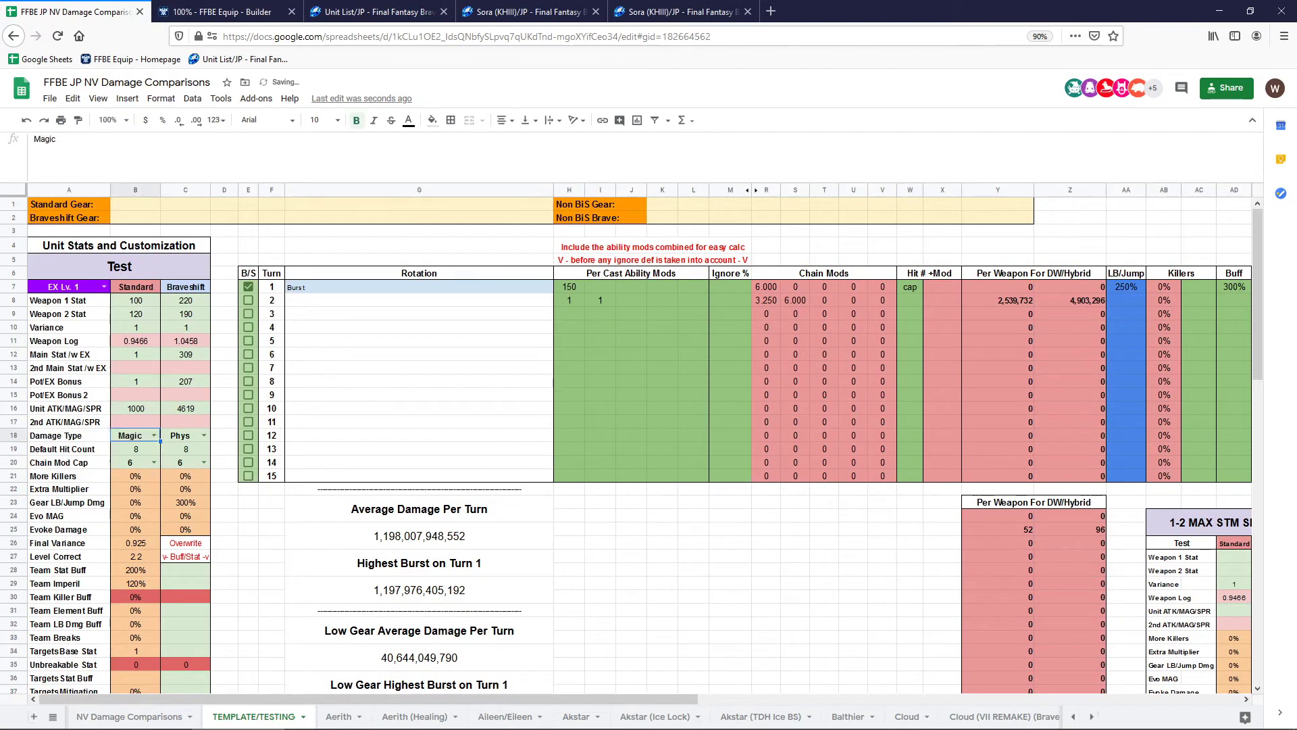
pyautogui.moveTo(136, 300); pyautogui.dragTo(135, 327)
pyautogui.press('Delete')
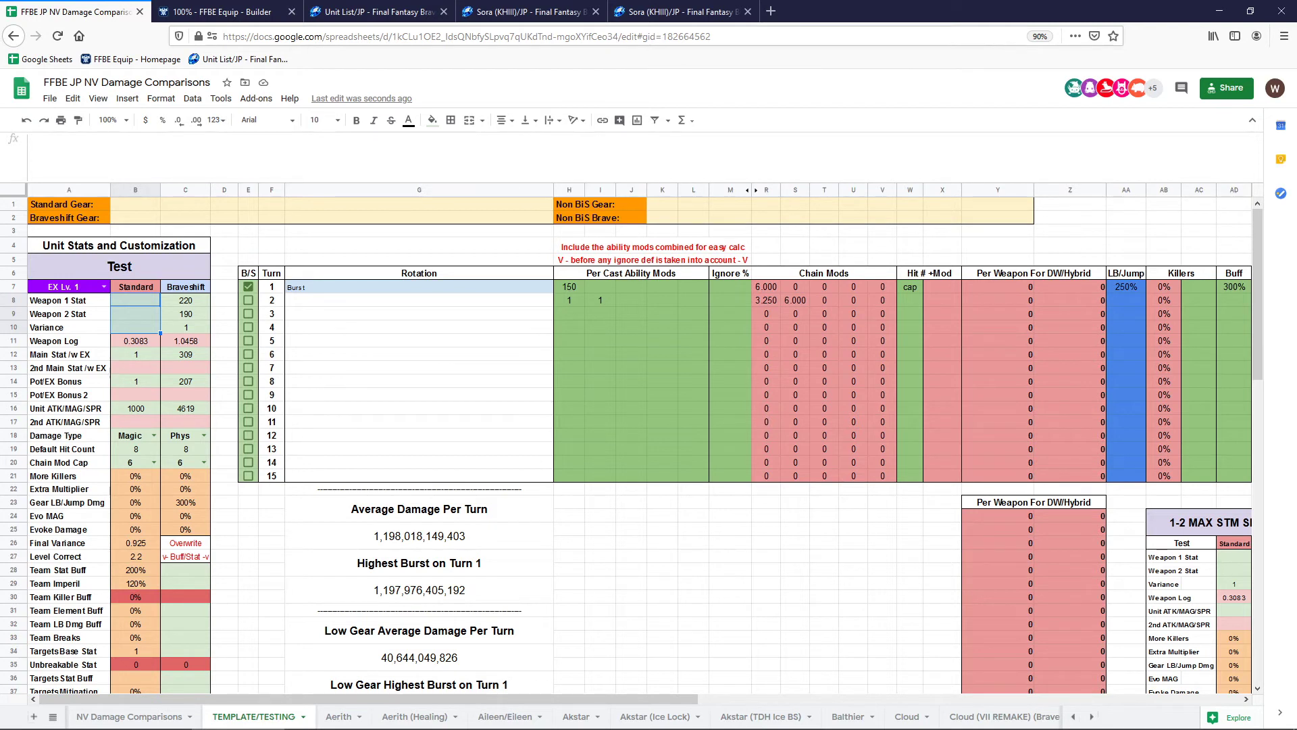
# Open the Unsorted sheet and look through the Whale Build All Units list
pyautogui.click(53, 716)
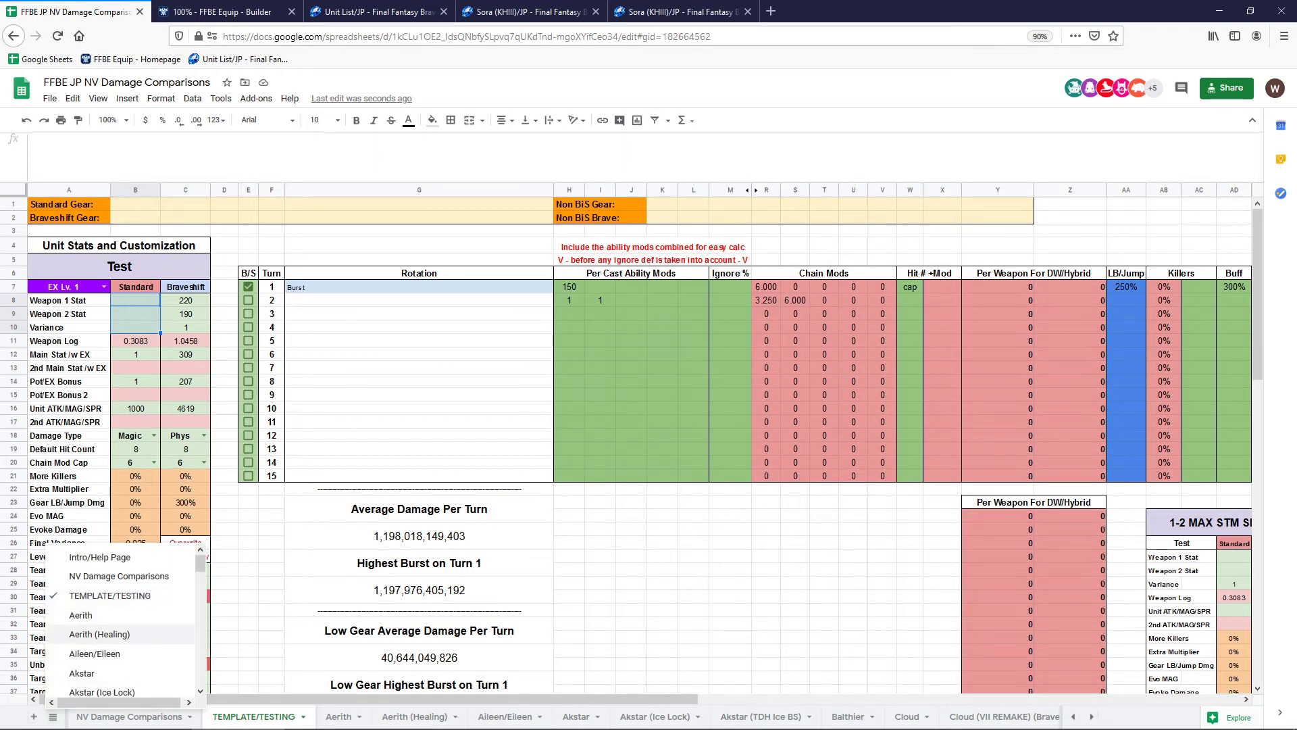
pyautogui.scroll(-10, 121, 629)
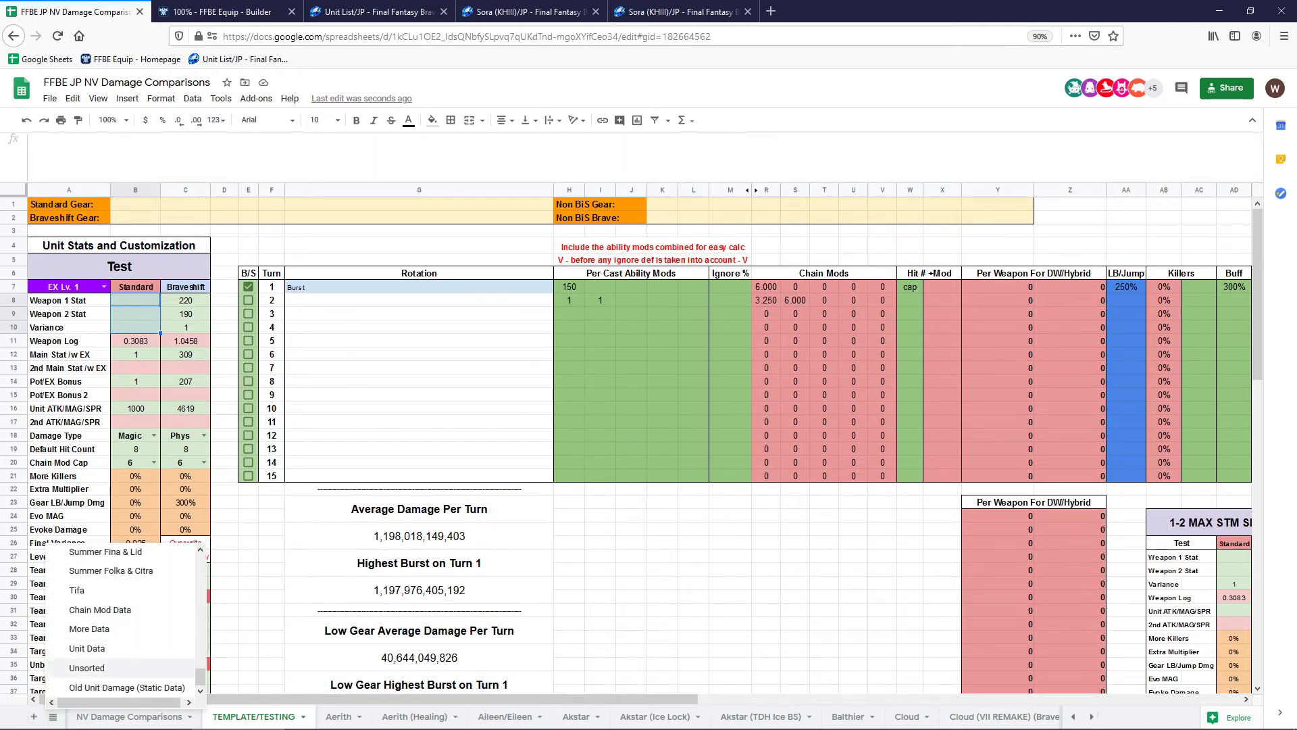
pyautogui.click(86, 667)
pyautogui.moveTo(81, 605)
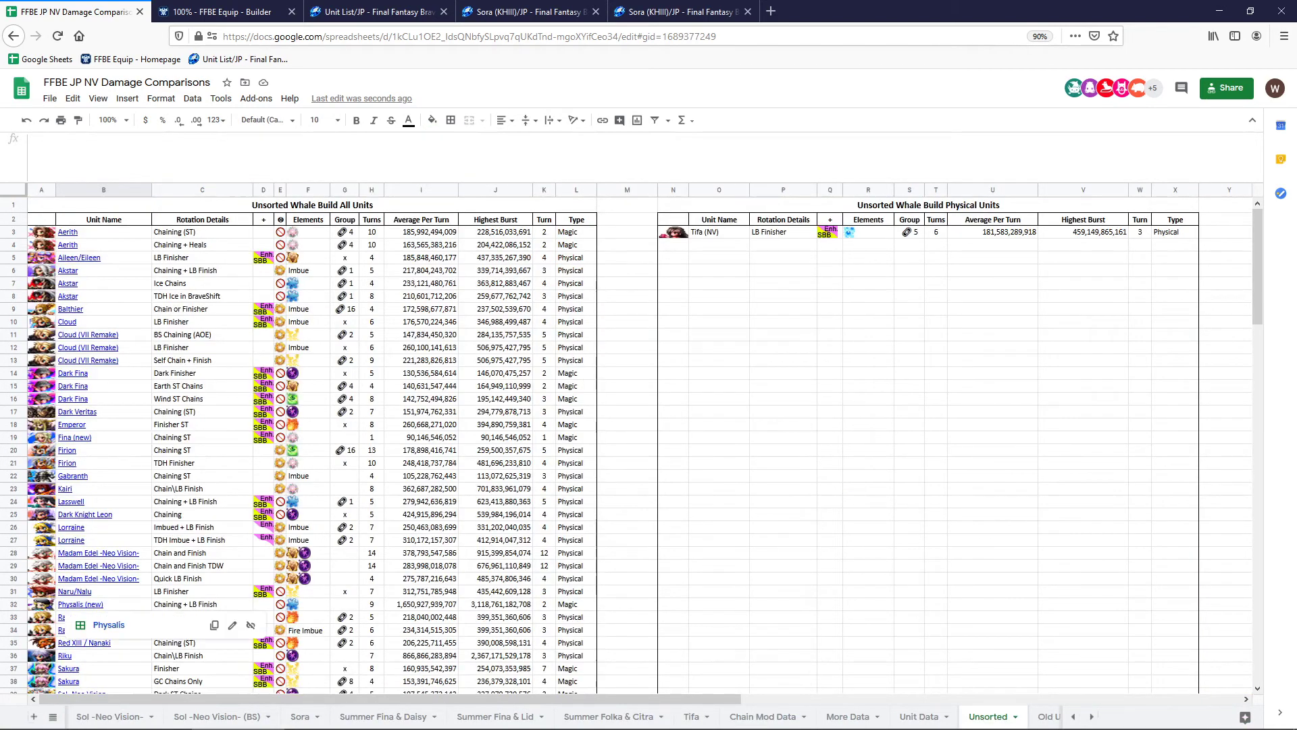
pyautogui.scroll(-6, 80, 604)
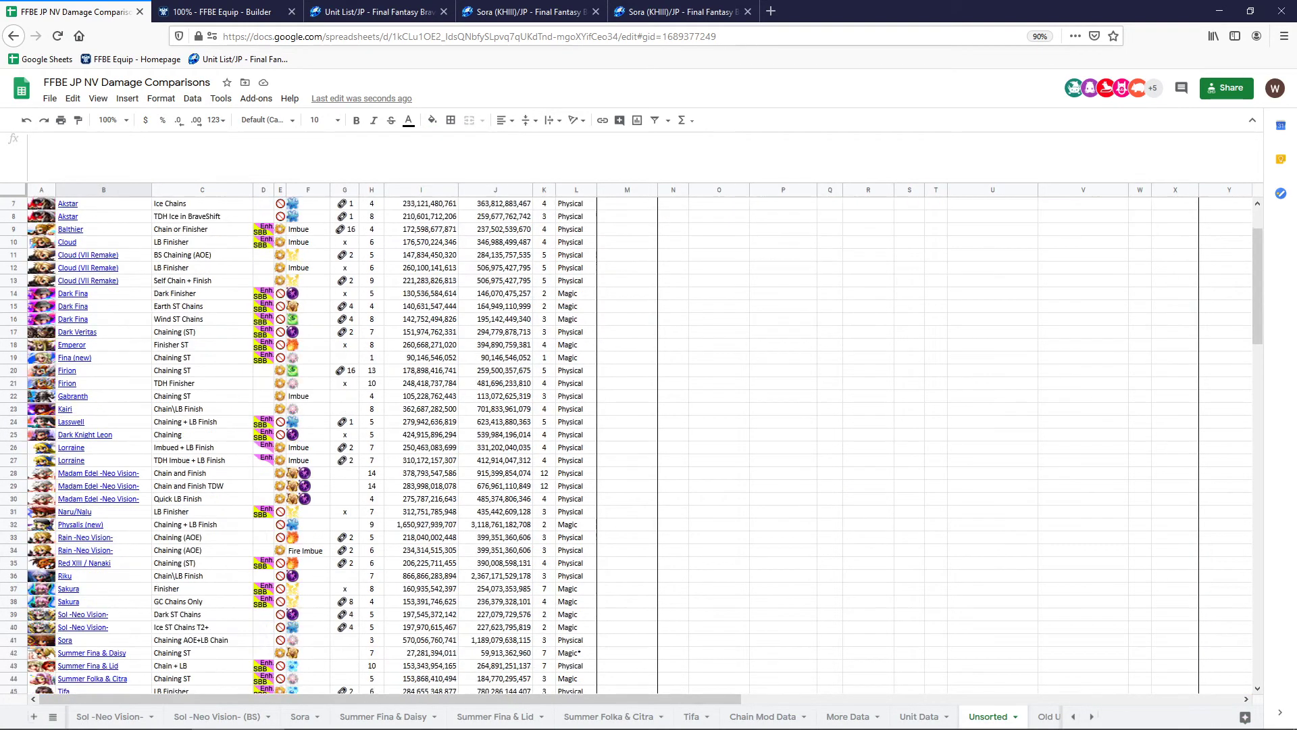
# Add a placeholder row below Tifa with 1 as unit name, turns, average per turn, highest burst and burst turn
pyautogui.click(103, 550)
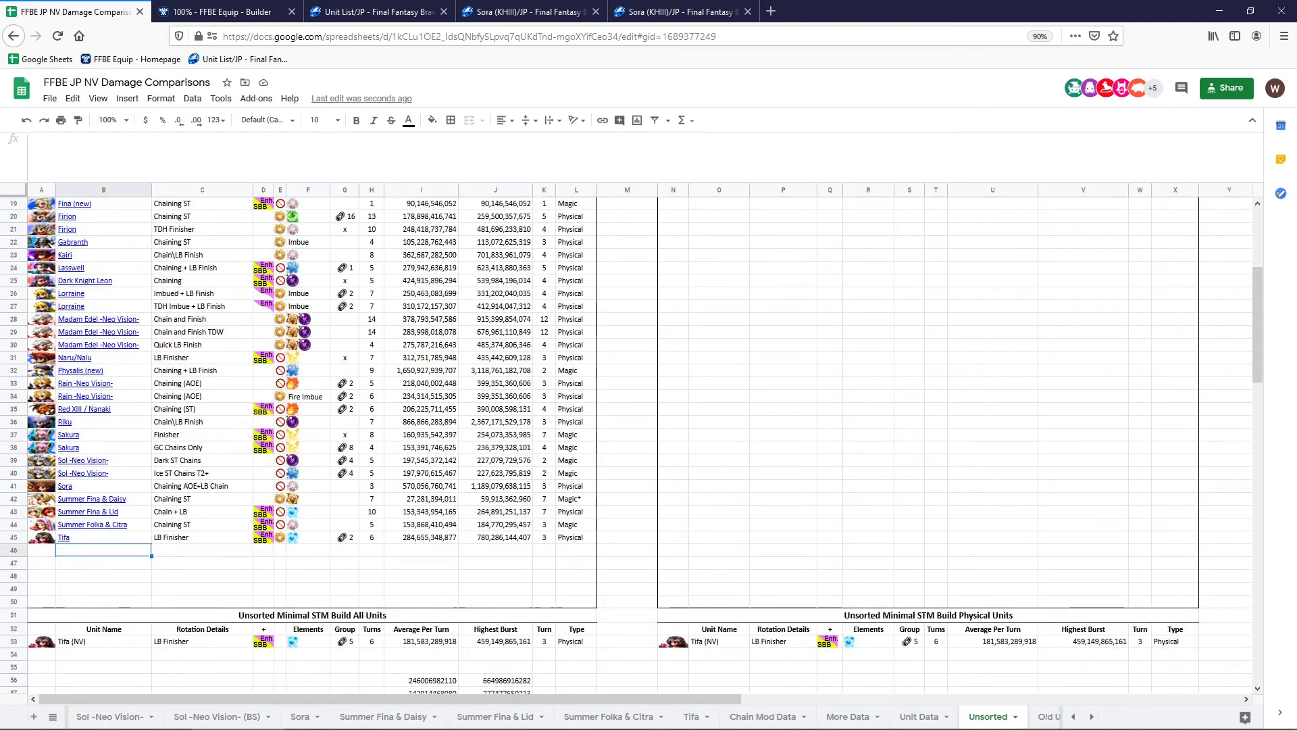
pyautogui.write('1')
pyautogui.click(421, 550)
pyautogui.write('1')
pyautogui.press('Tab')
pyautogui.write('1')
pyautogui.press('Tab')
pyautogui.write('1')
pyautogui.click(371, 550)
pyautogui.write('1')
pyautogui.click(371, 576)
# Return to the NV Damage Comparisons sheet and inspect the placeholder entry's name, burst, average and turns cells
pyautogui.click(53, 717)
pyautogui.scroll(10, 114, 629)
pyautogui.click(115, 657)
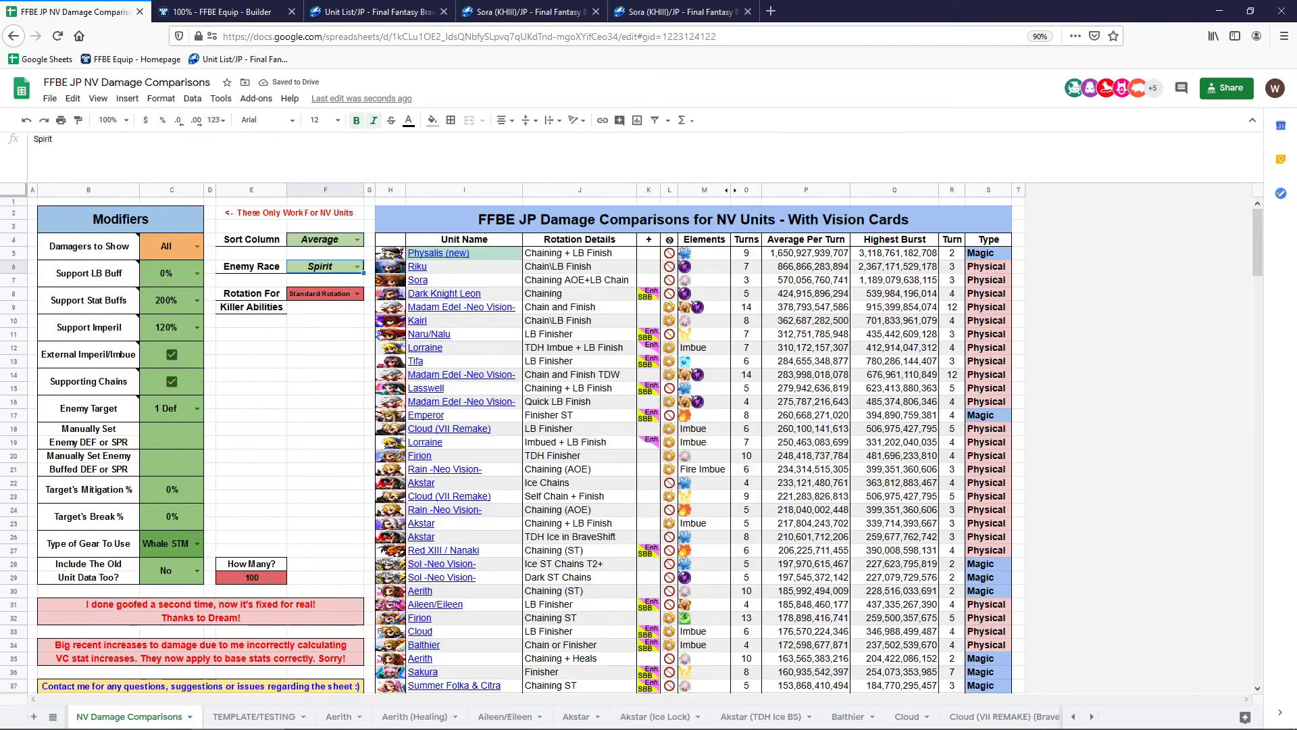
pyautogui.scroll(-8, 433, 369)
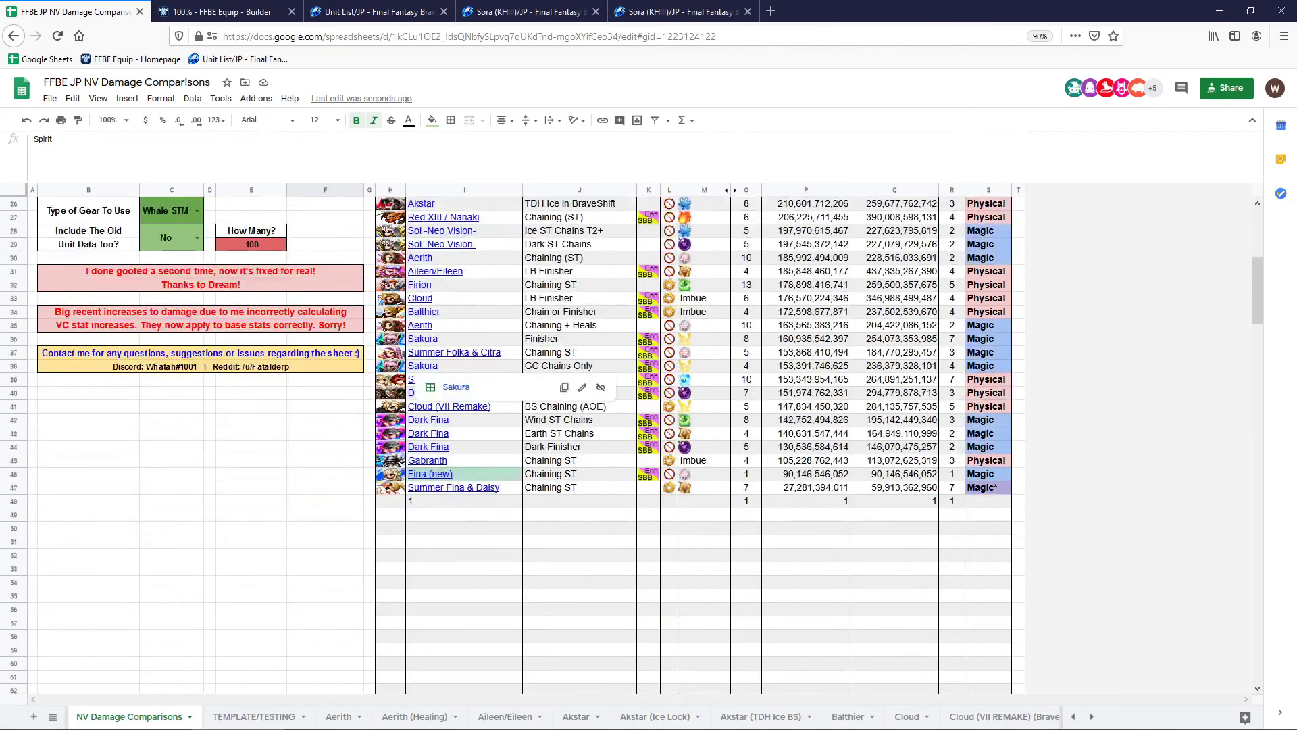
pyautogui.click(464, 501)
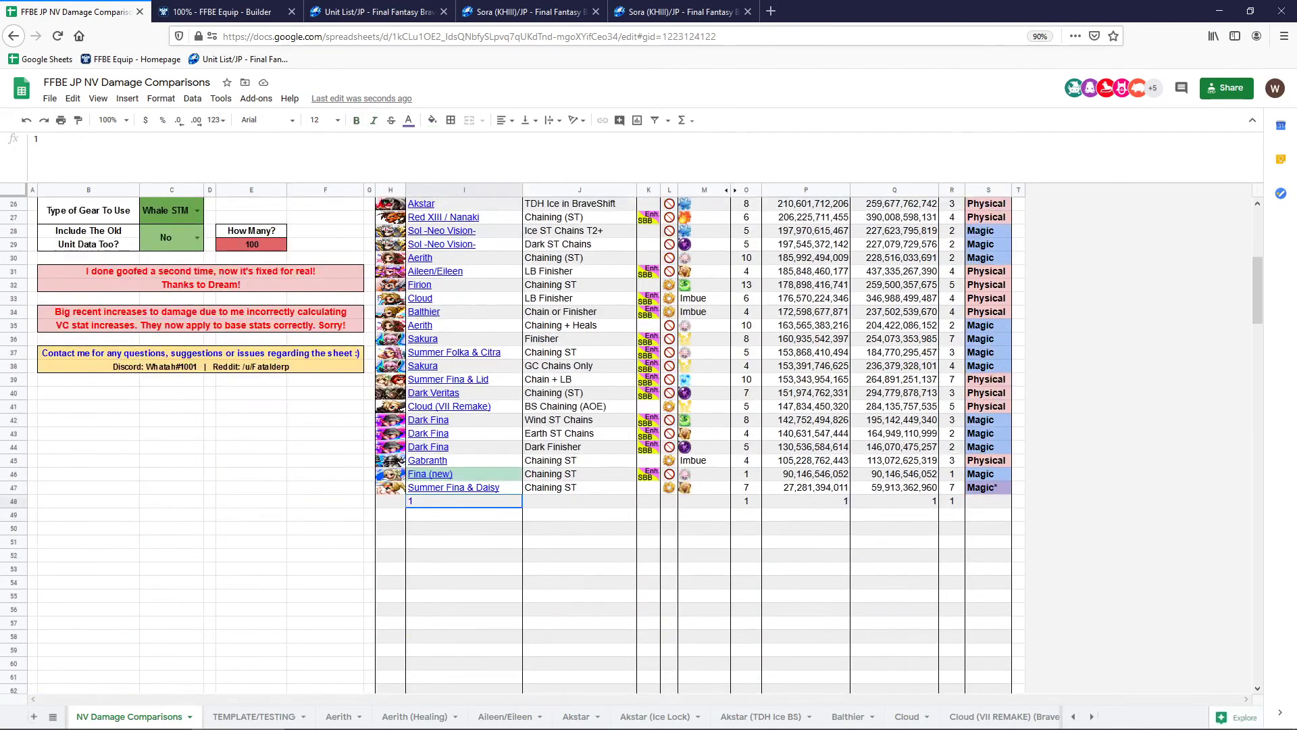
pyautogui.click(895, 501)
pyautogui.click(806, 501)
pyautogui.click(746, 501)
pyautogui.scroll(8, 513, 439)
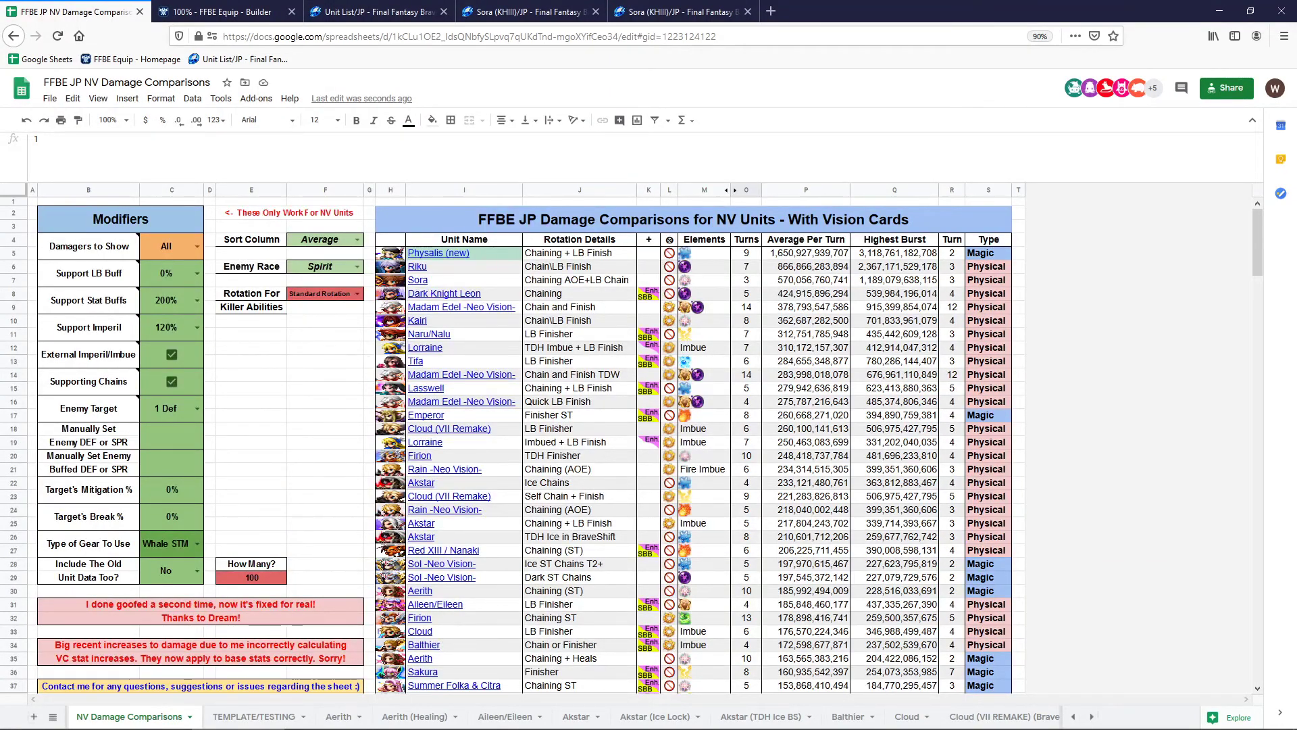
# Set the Type of Gear To Use to 1-2 STM and the Enemy Race to Neutral
pyautogui.click(197, 543)
pyautogui.click(173, 581)
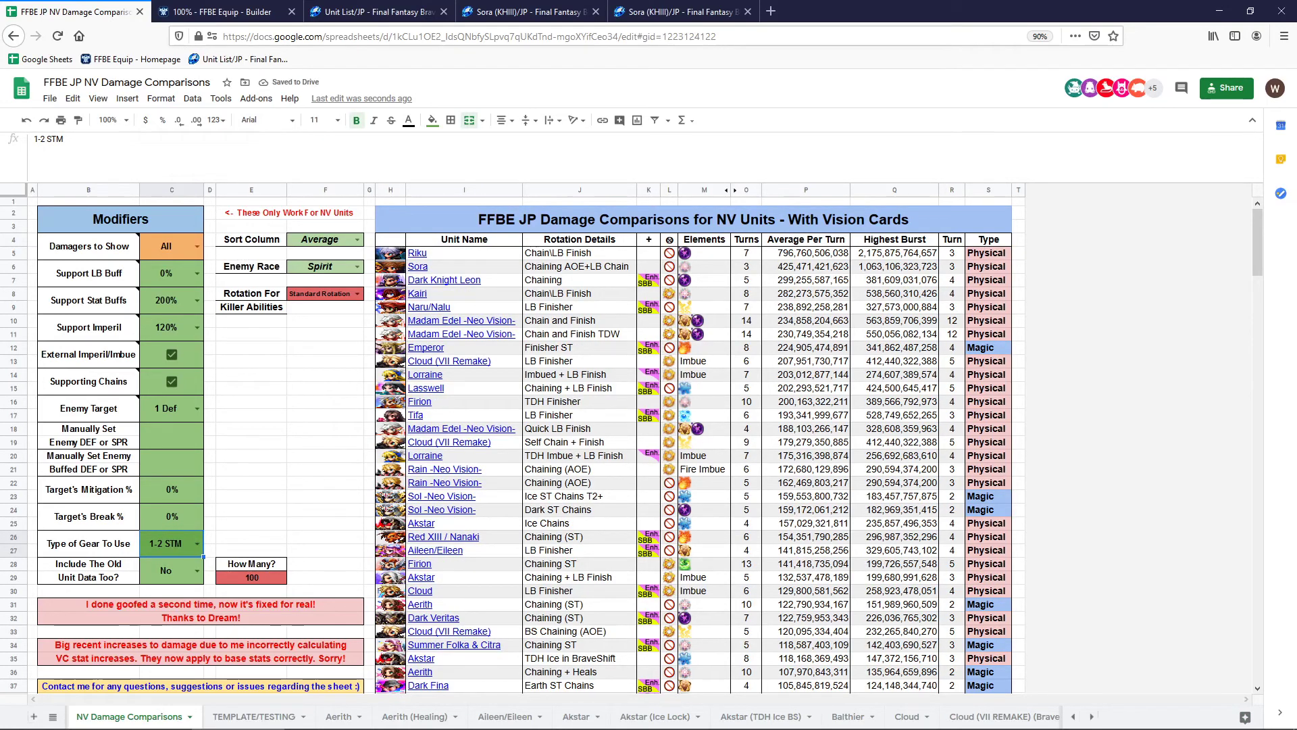
pyautogui.doubleClick(331, 266)
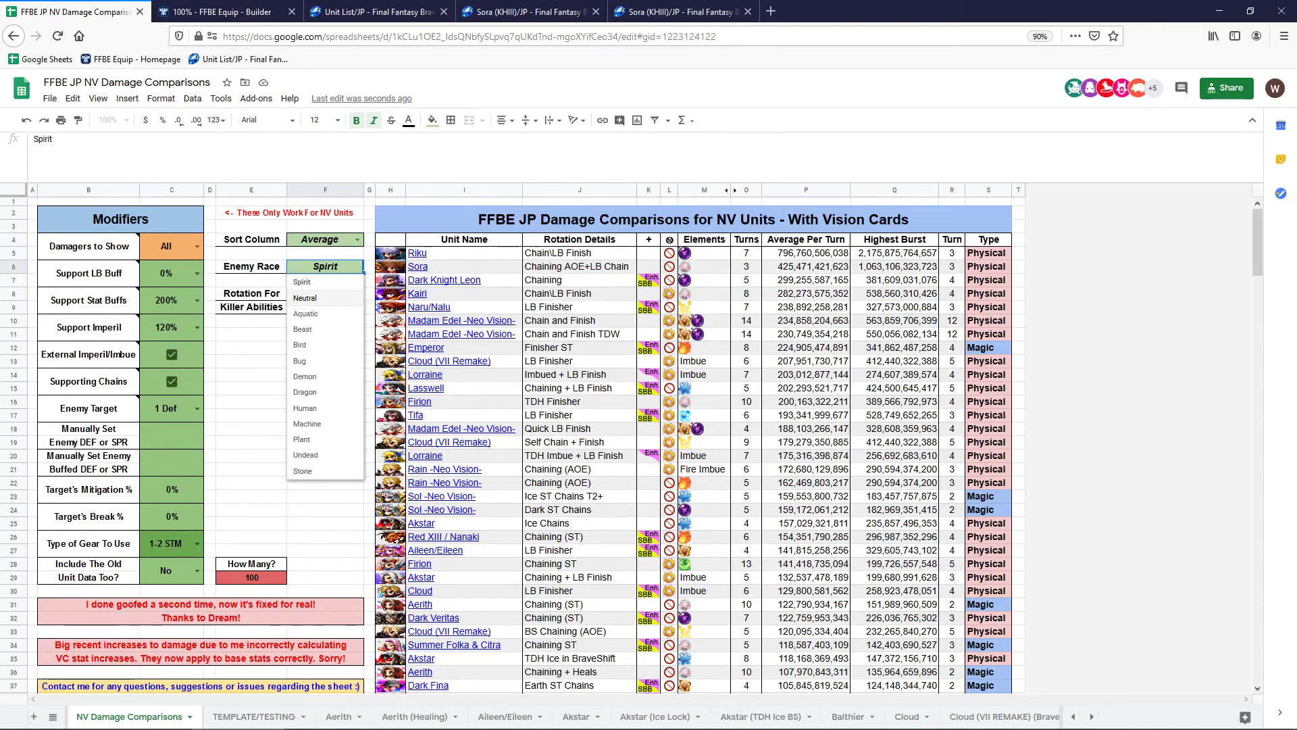
pyautogui.click(325, 298)
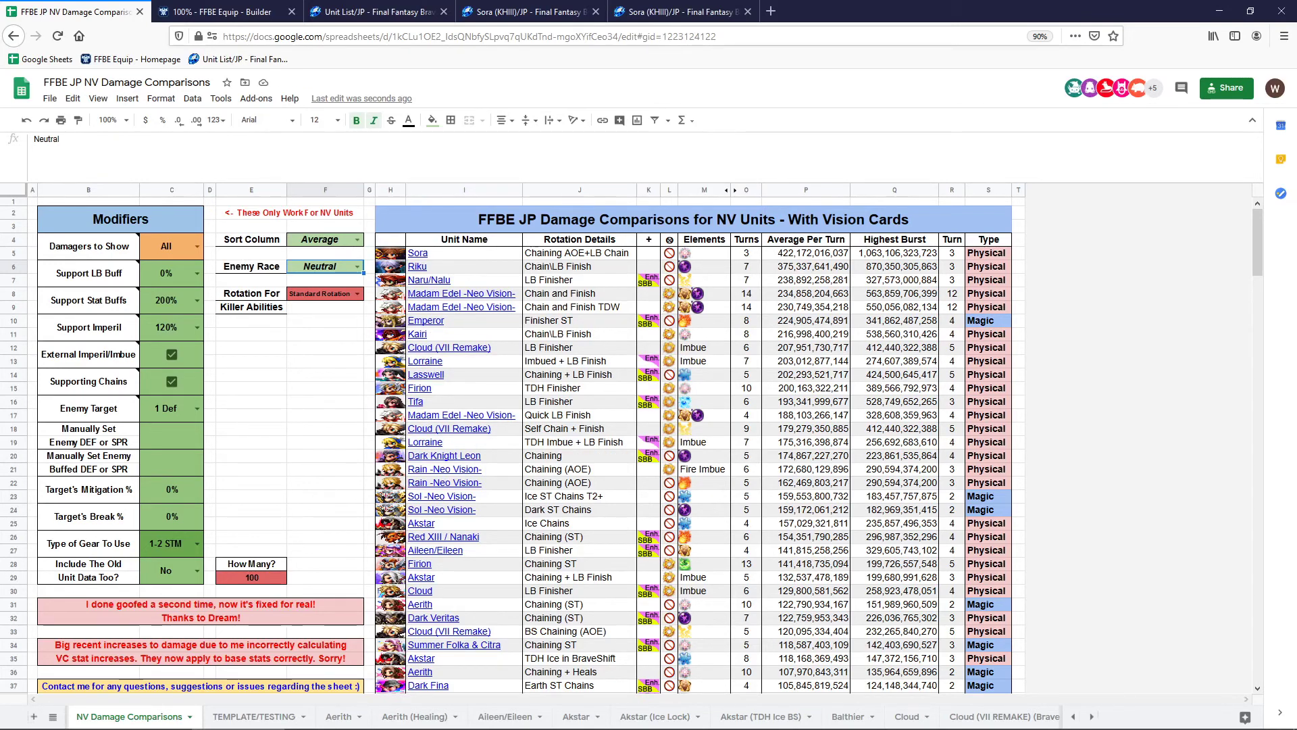
# Set the manual enemy DEF or SPR value to 250
pyautogui.click(172, 435)
pyautogui.write('250')
pyautogui.click(252, 442)
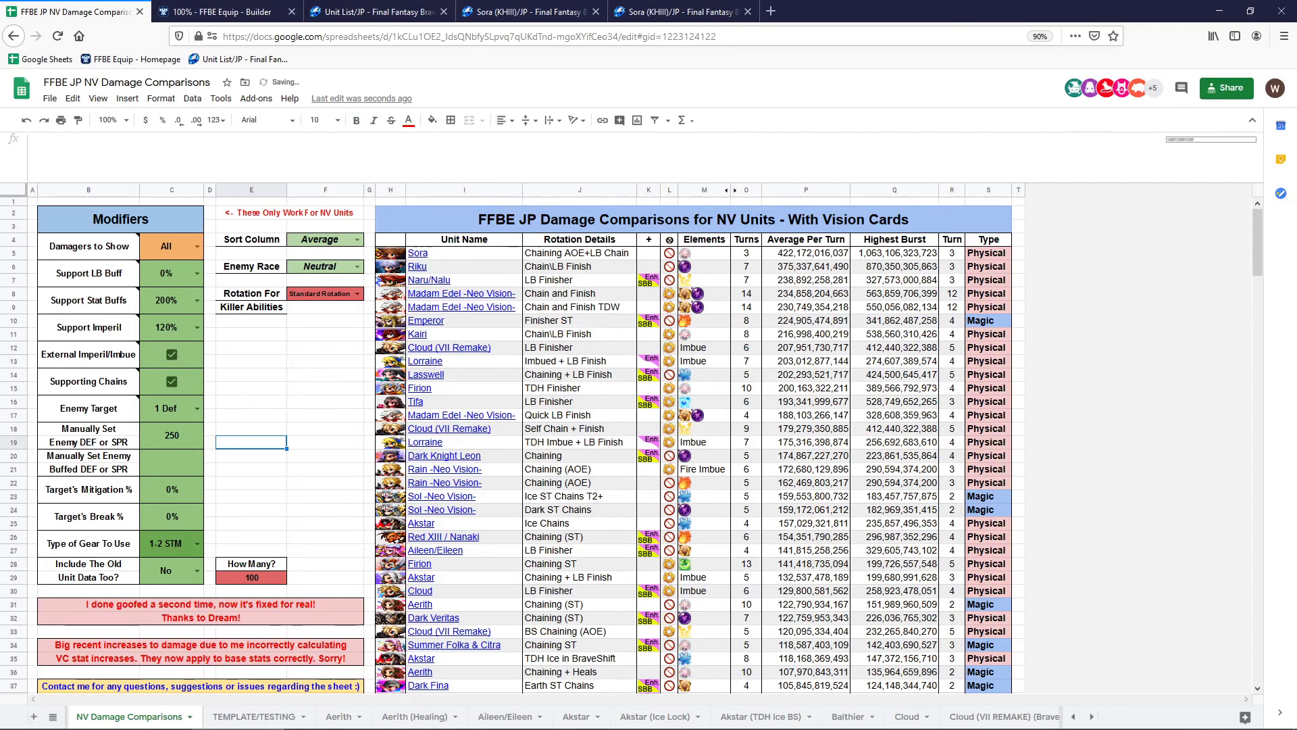
# Examine the manual enemy DEF or SPR setting and the available options for Support Stat Buffs and Support LB Buff
pyautogui.click(171, 435)
pyautogui.click(172, 409)
pyautogui.click(210, 429)
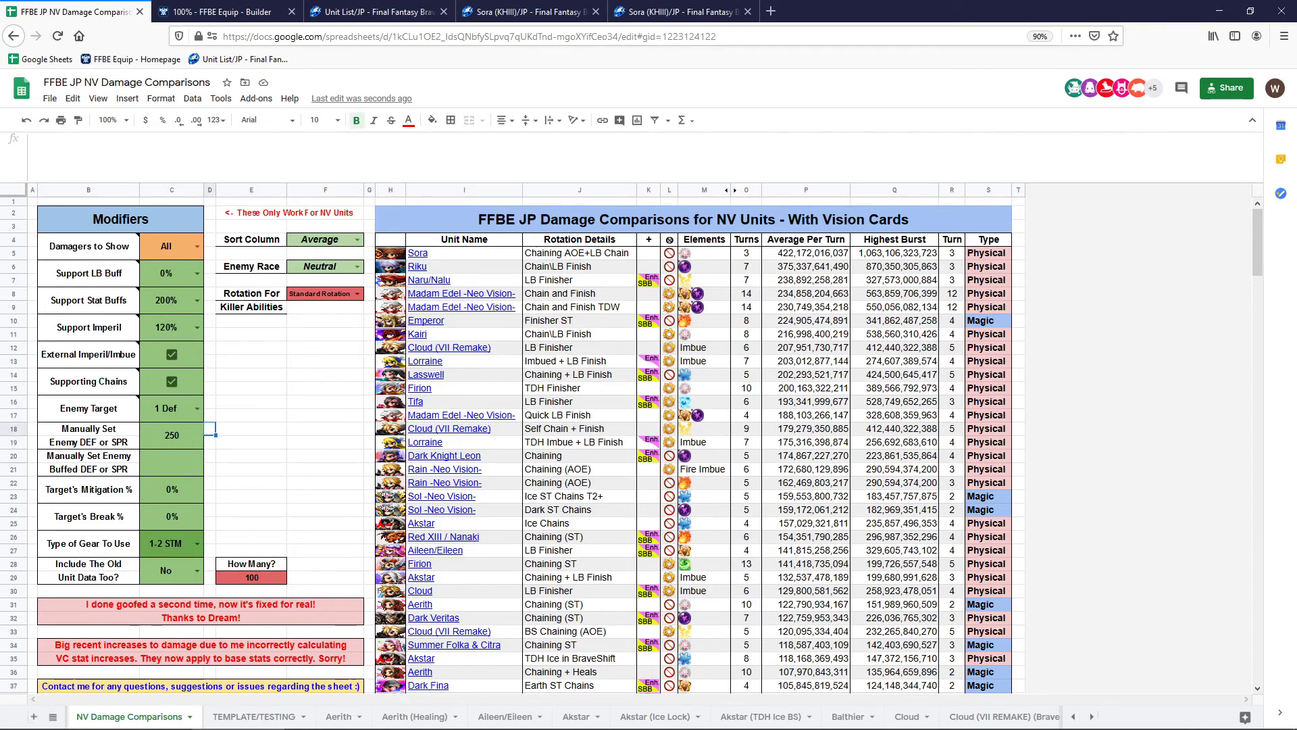
pyautogui.click(198, 301)
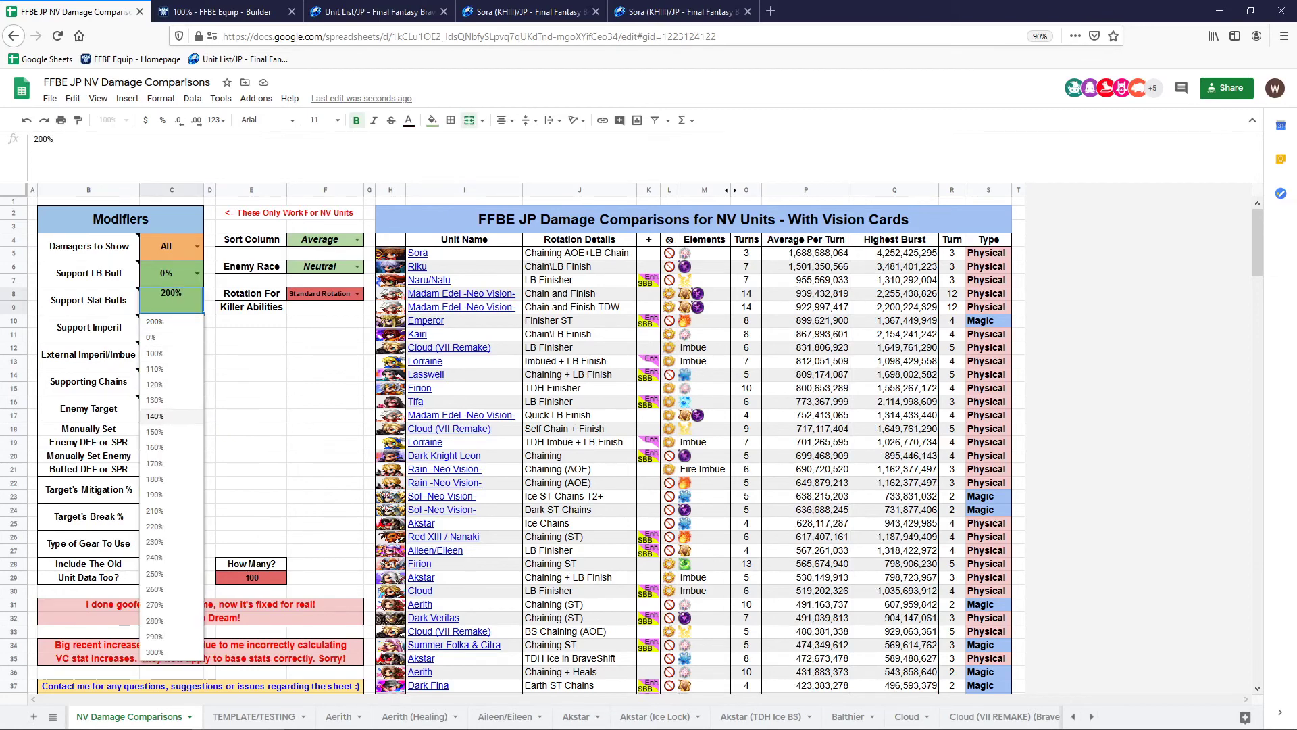
pyautogui.click(252, 361)
pyautogui.click(198, 274)
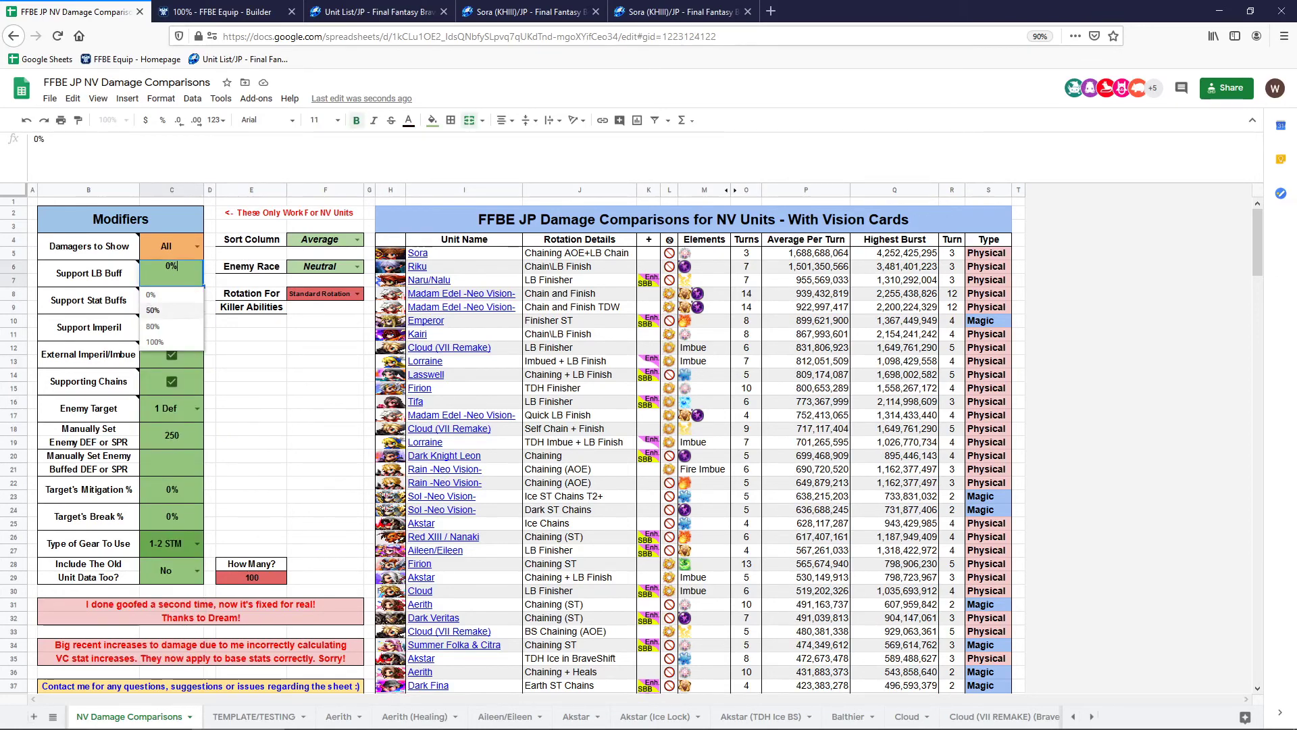
pyautogui.click(251, 348)
# Inspect the Damagers to Show, How Many? and Rotation For Killer Abilities modifiers
pyautogui.moveTo(95, 247); pyautogui.dragTo(166, 248)
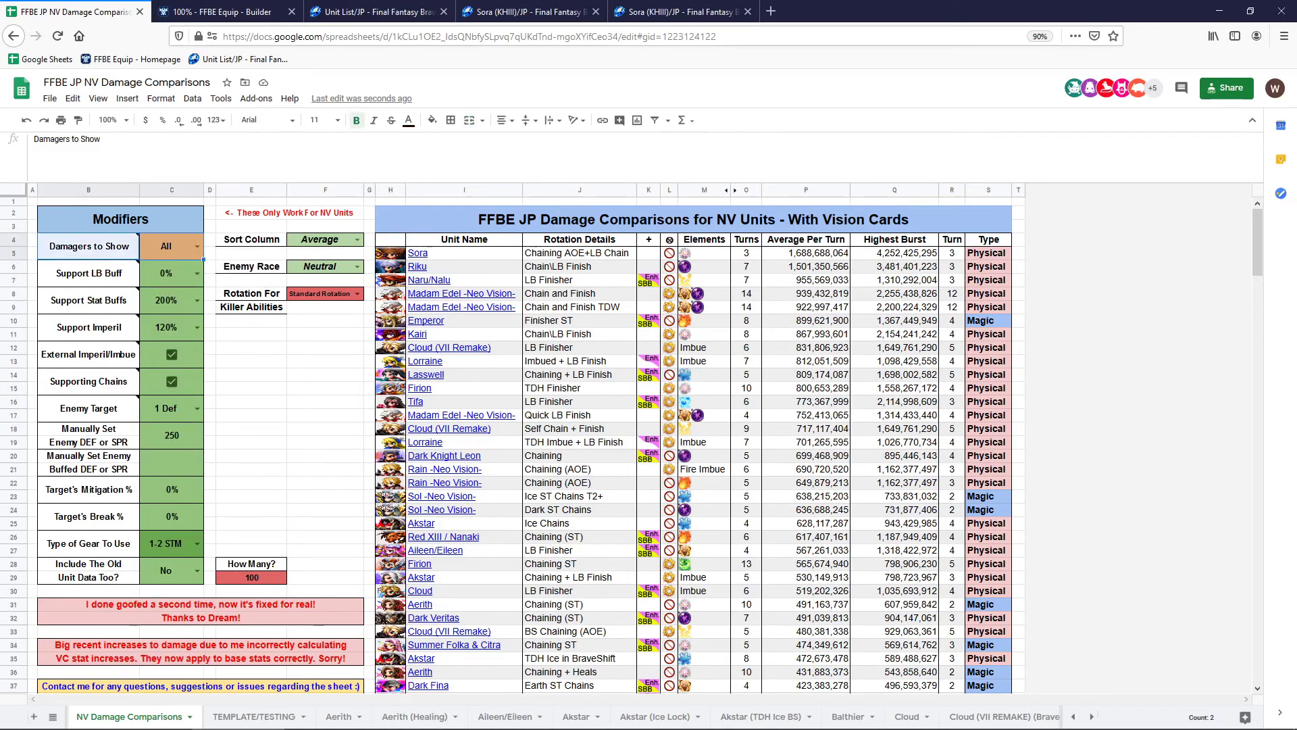
pyautogui.click(251, 442)
pyautogui.moveTo(251, 551); pyautogui.dragTo(251, 578)
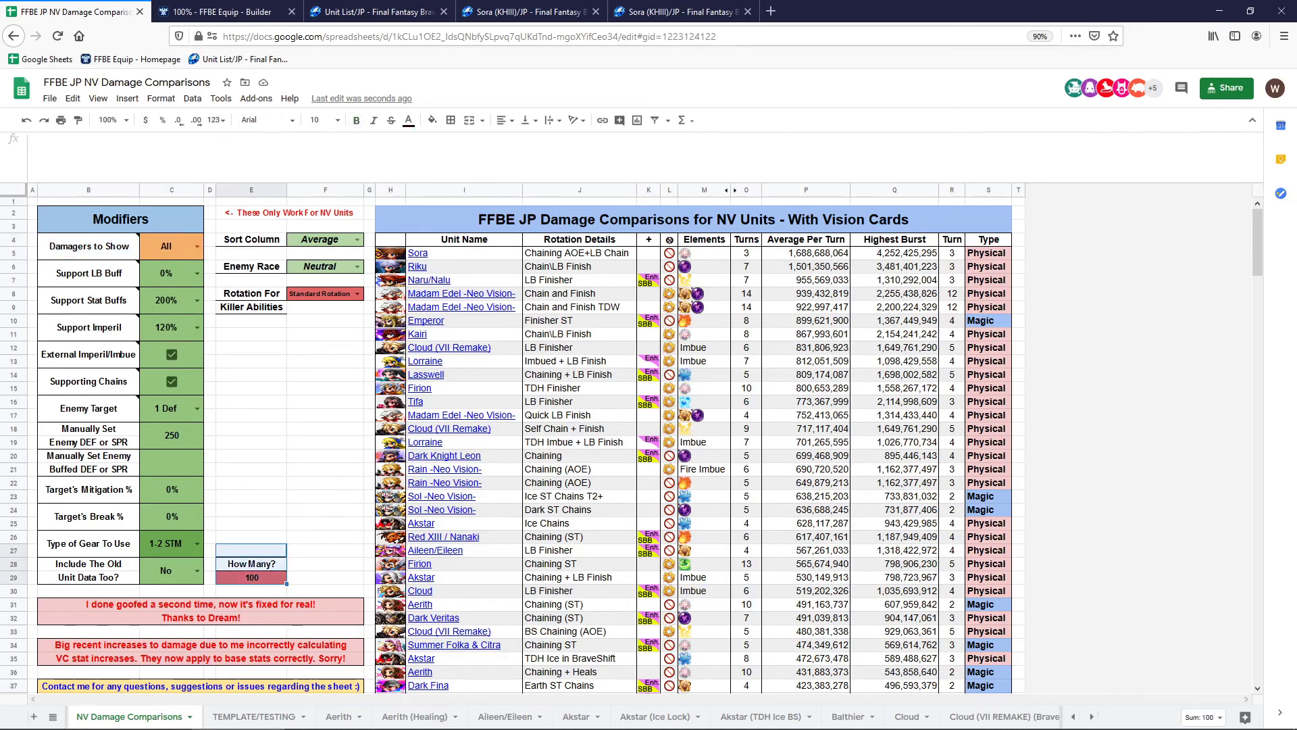
pyautogui.click(320, 294)
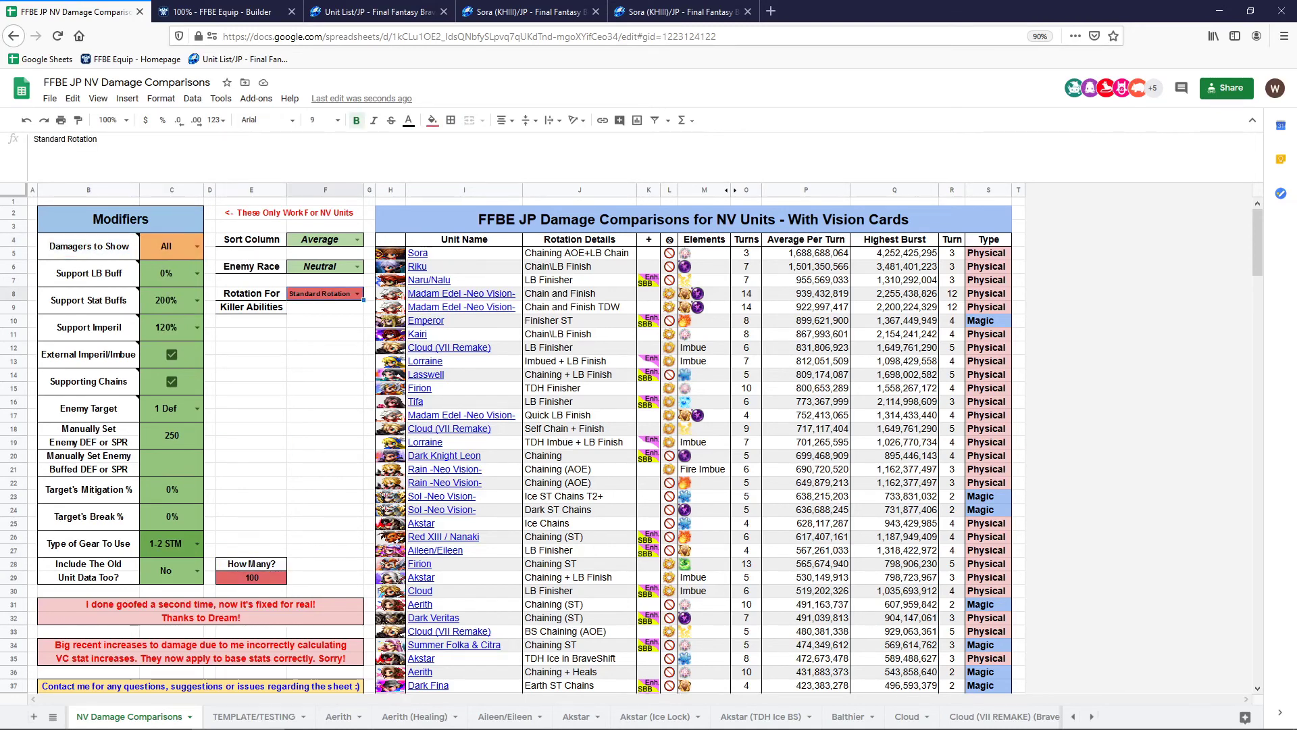
# Set Include The Old Unit Data Too? to Yes and check an old unit's entry in the list
pyautogui.click(197, 571)
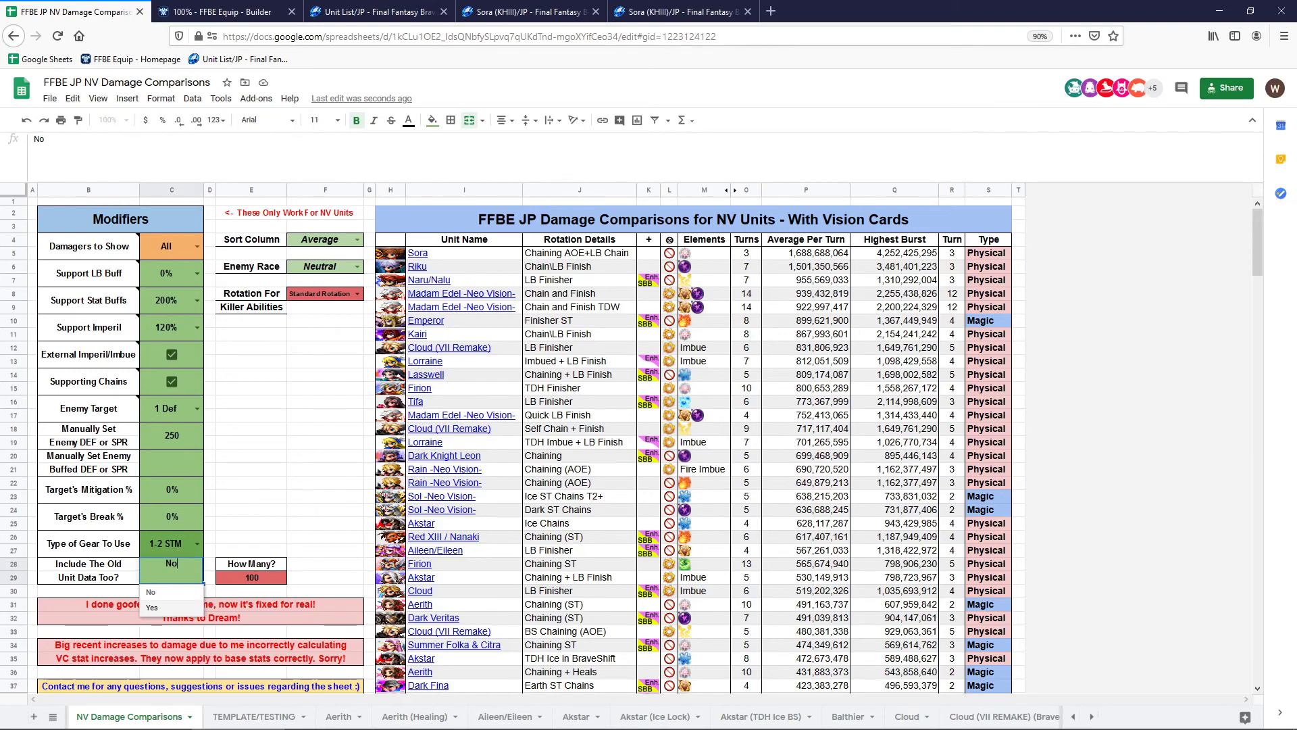
pyautogui.click(171, 607)
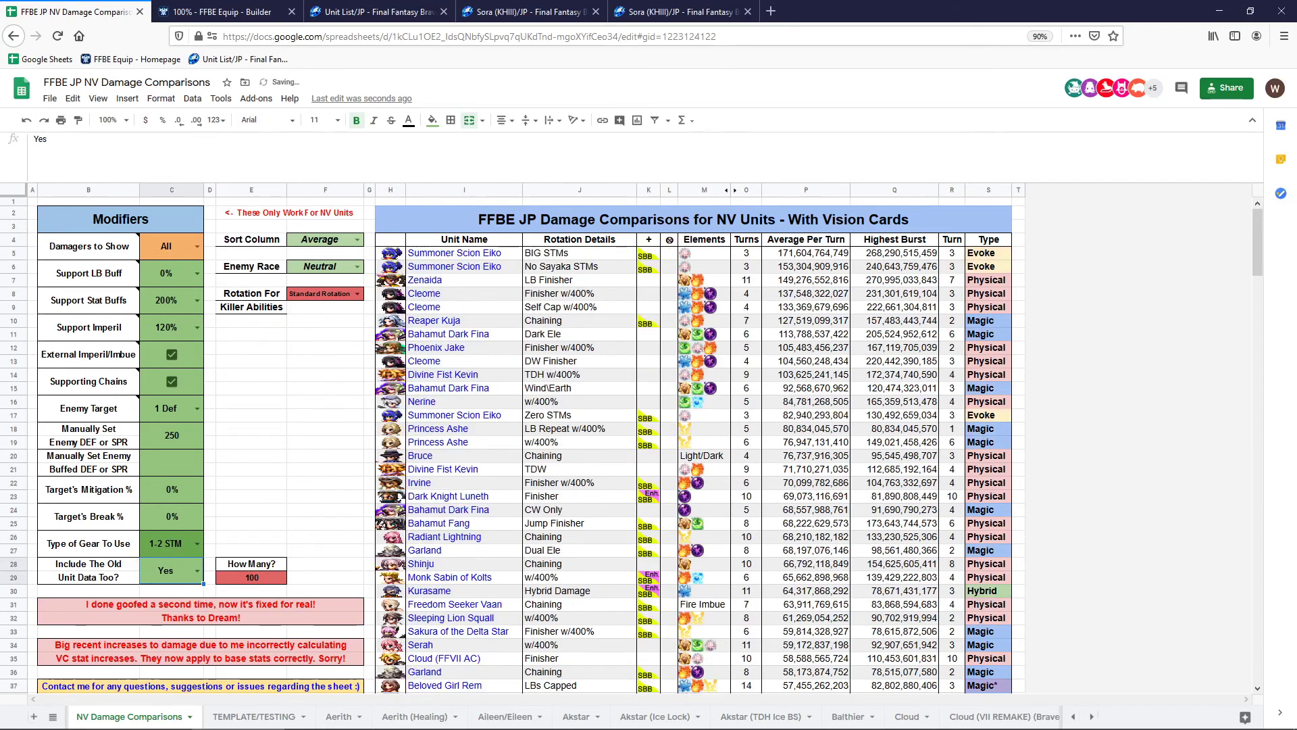
pyautogui.click(464, 429)
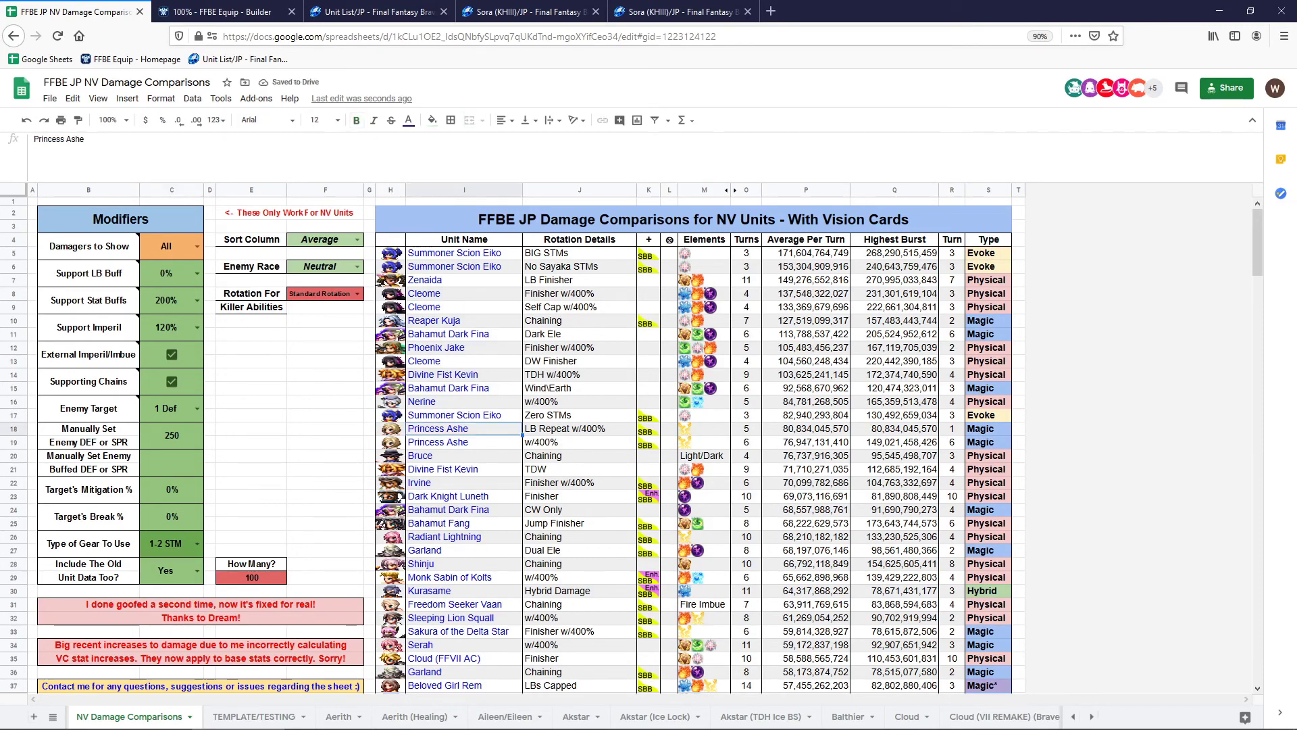
# Clear the manual enemy DEF or SPR value and set the Type of Gear To Use to Whale STM
pyautogui.click(172, 436)
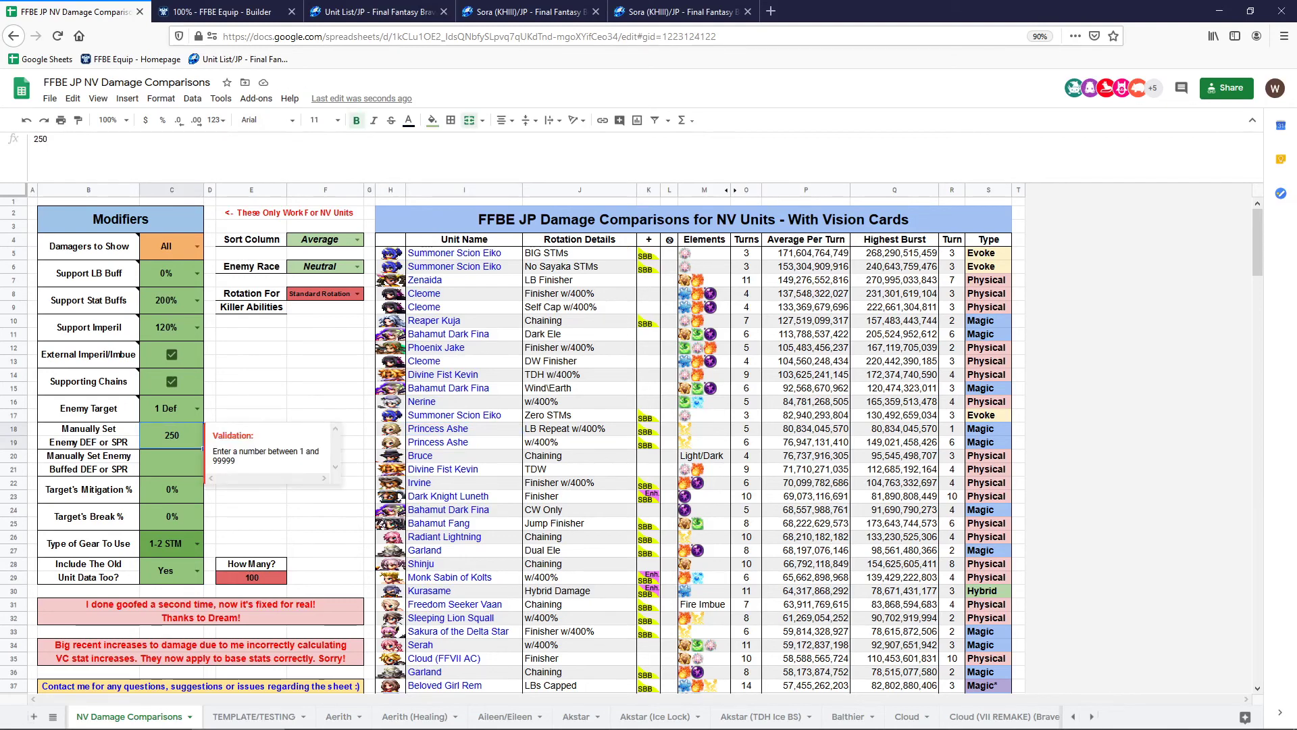
pyautogui.press('Delete')
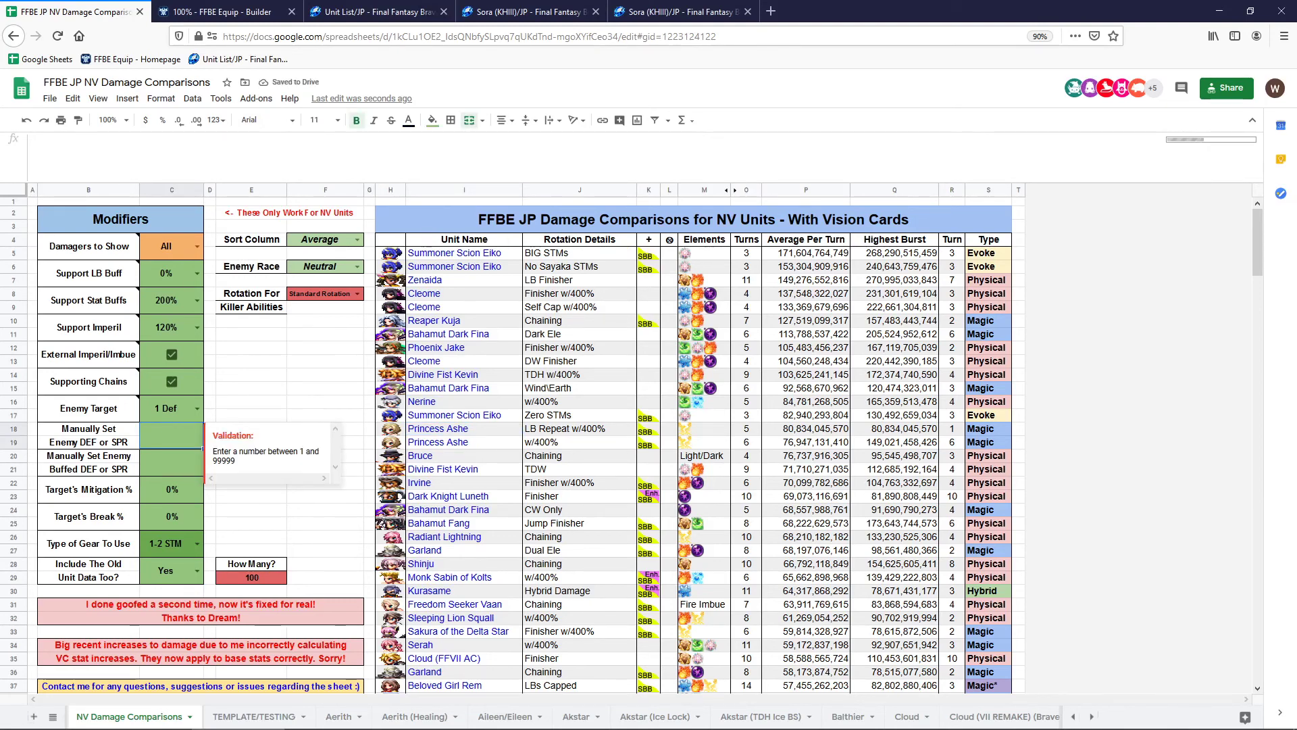
pyautogui.click(252, 388)
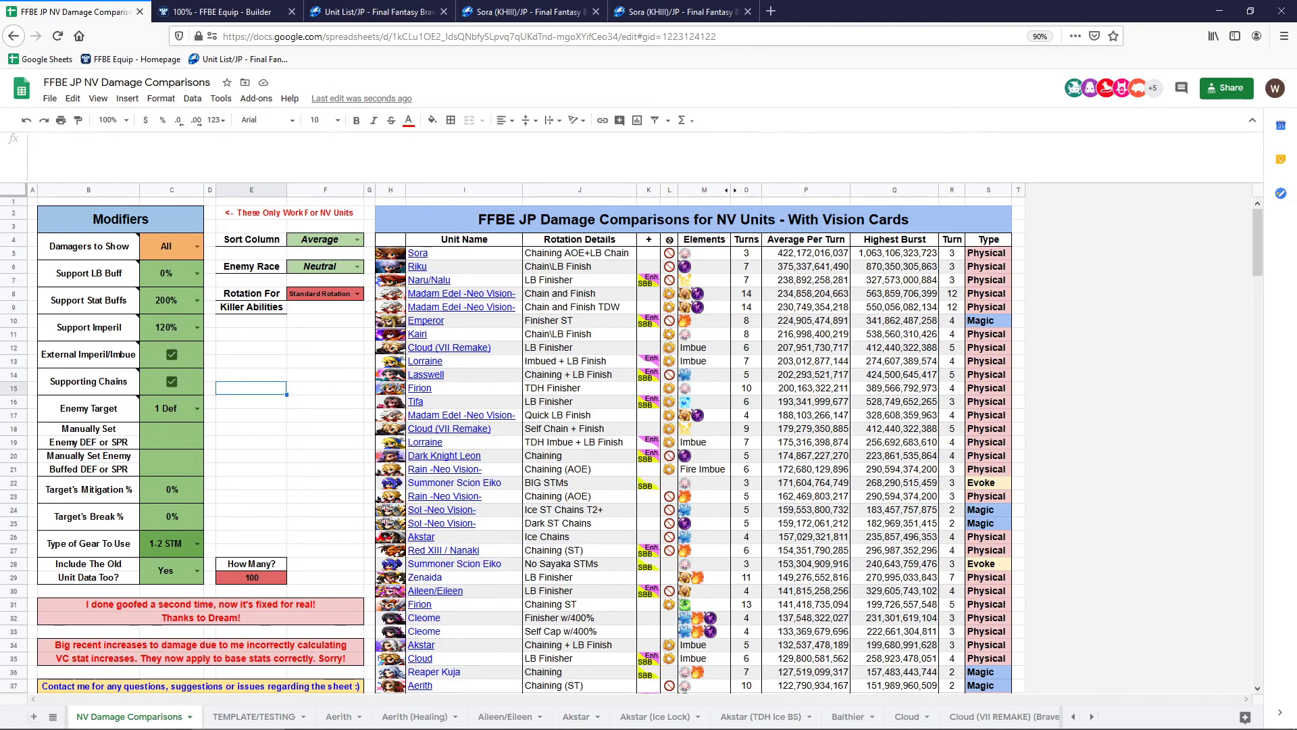
pyautogui.click(197, 544)
pyautogui.click(172, 582)
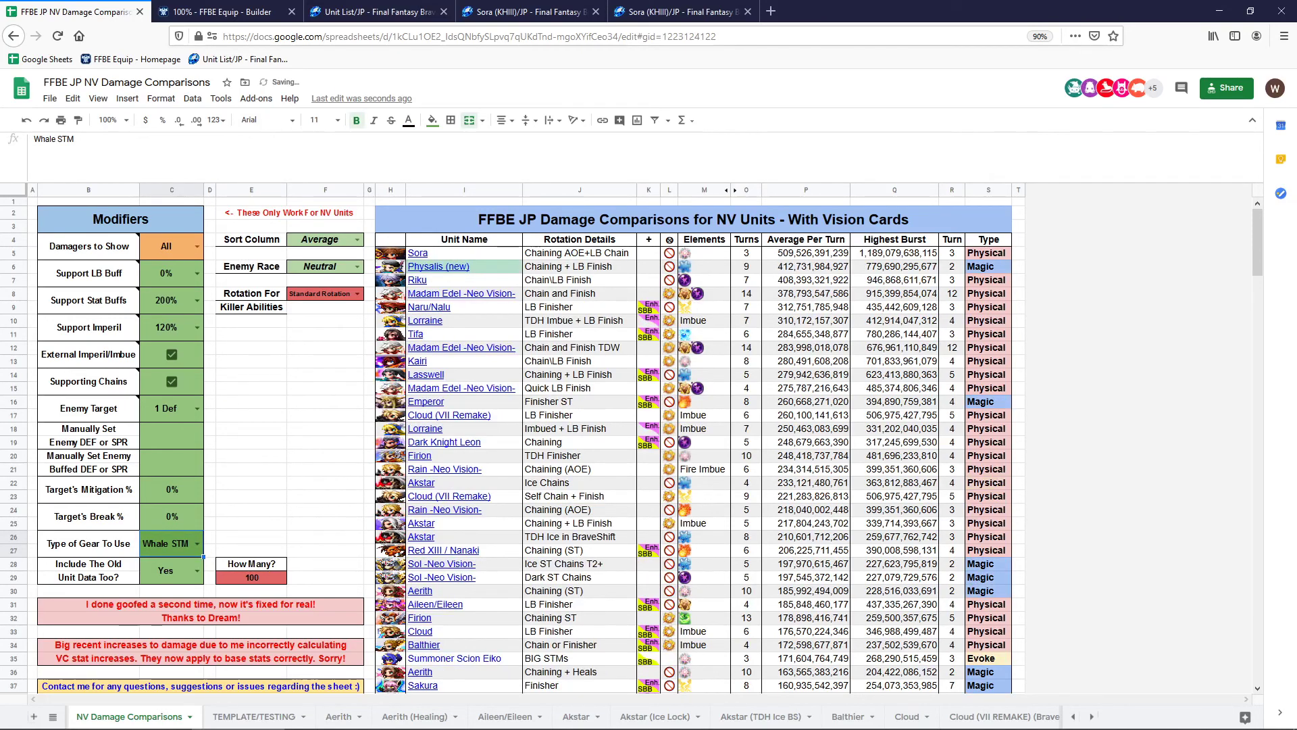
# Look through the ranked unit list down to the old unit data and review the entries at its start
pyautogui.moveTo(421, 429)
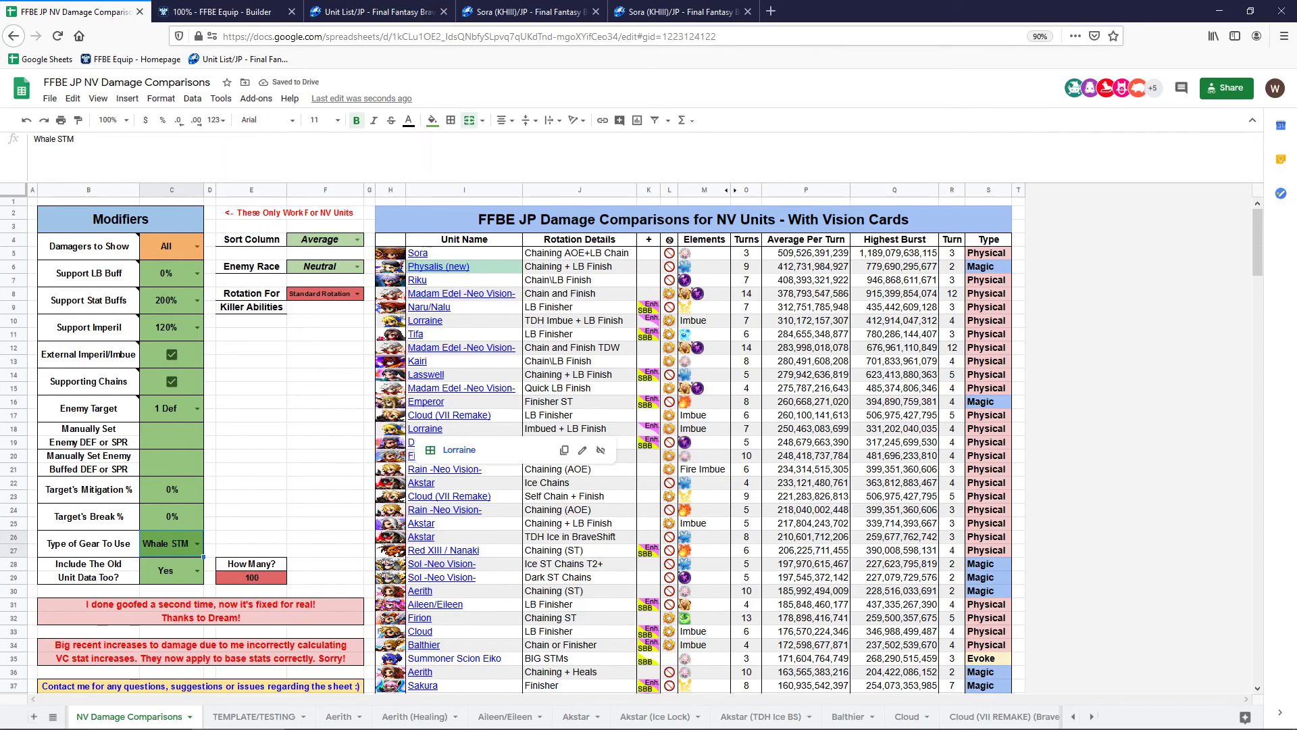
pyautogui.scroll(-3, 511, 446)
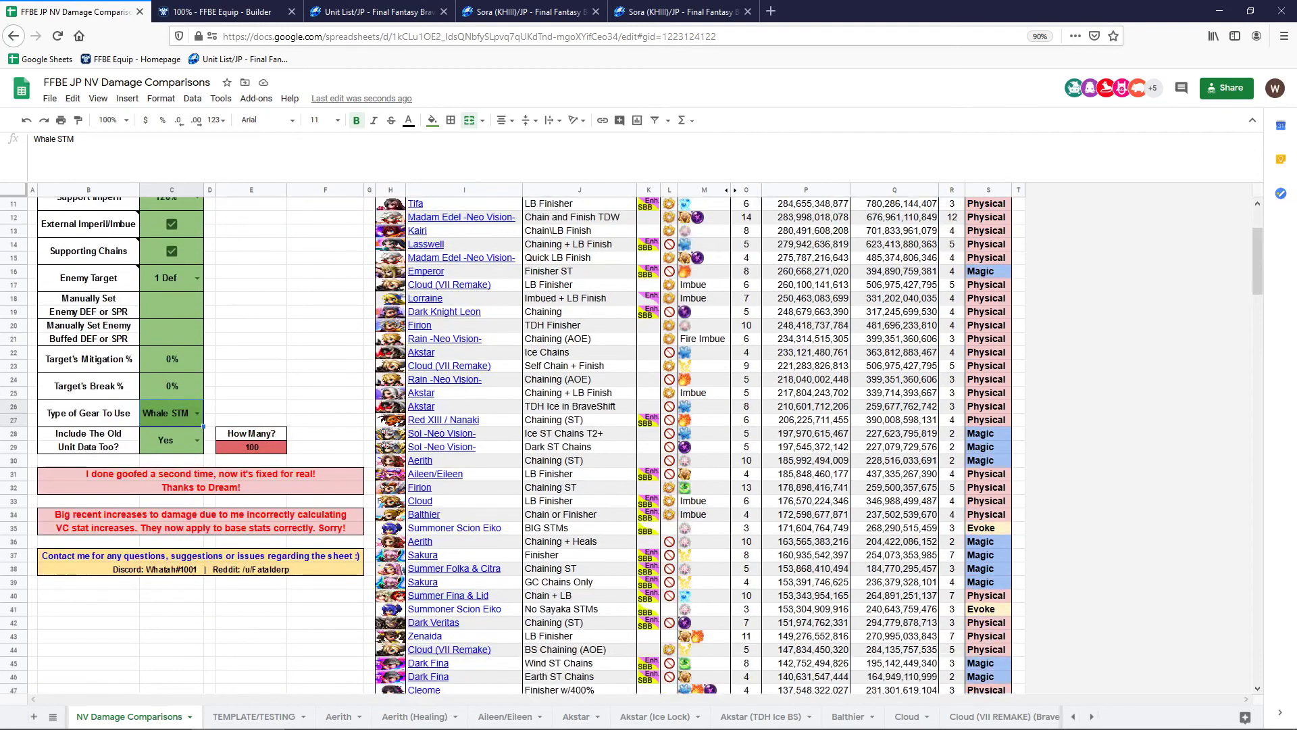
pyautogui.scroll(-9, 511, 446)
pyautogui.scroll(-4, 512, 446)
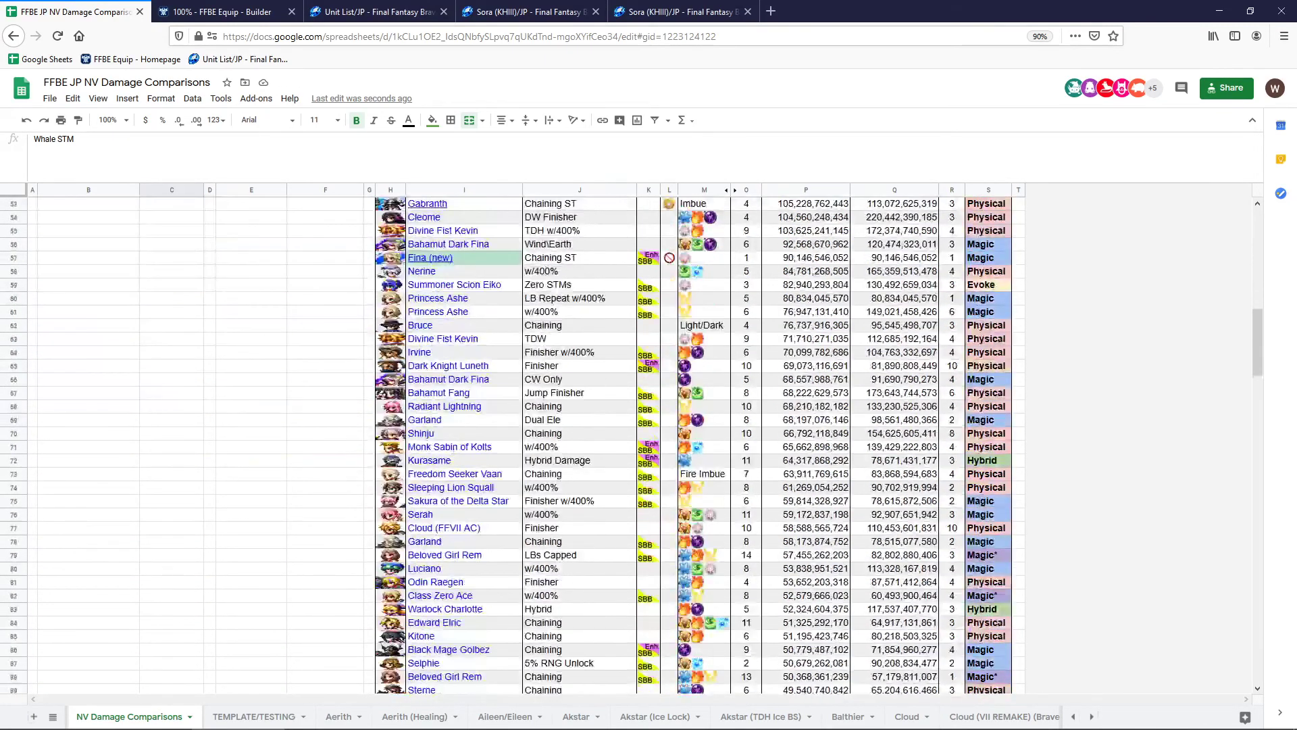
pyautogui.scroll(-3, 512, 446)
pyautogui.scroll(18, 511, 445)
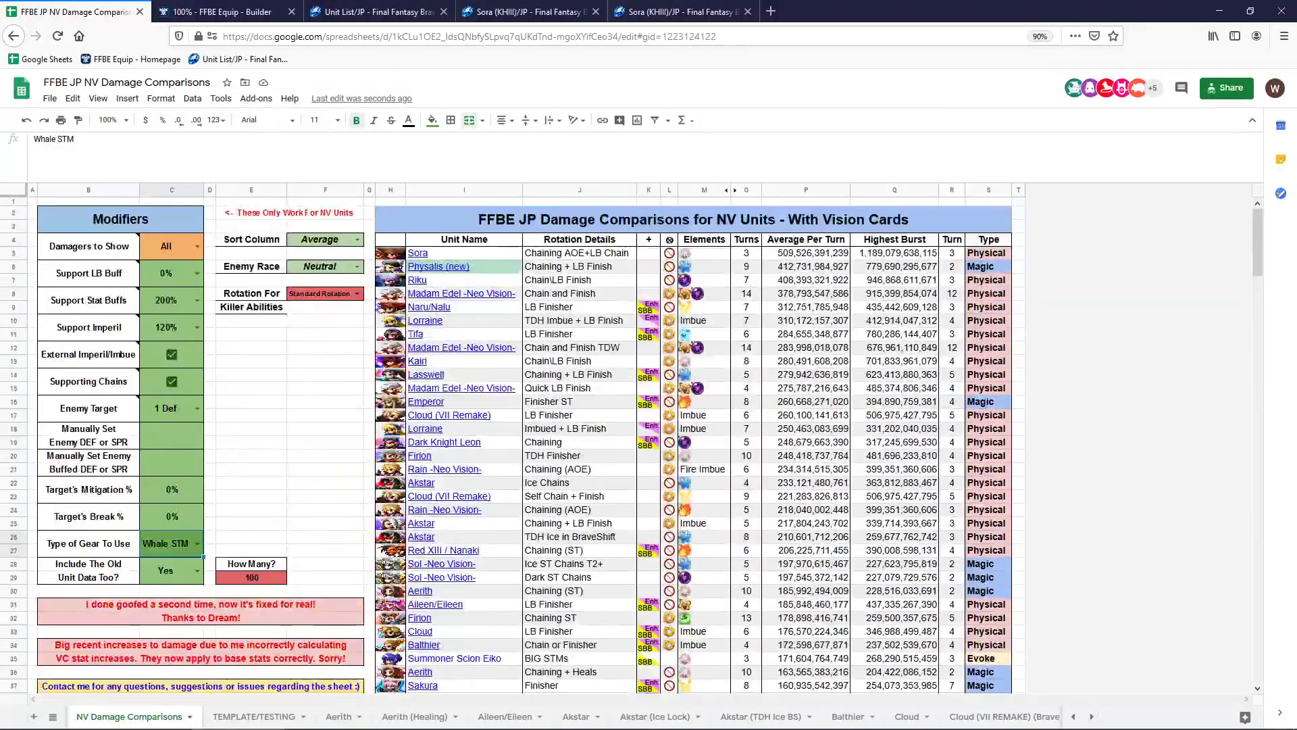
pyautogui.moveTo(466, 253); pyautogui.dragTo(990, 549)
pyautogui.click(1019, 524)
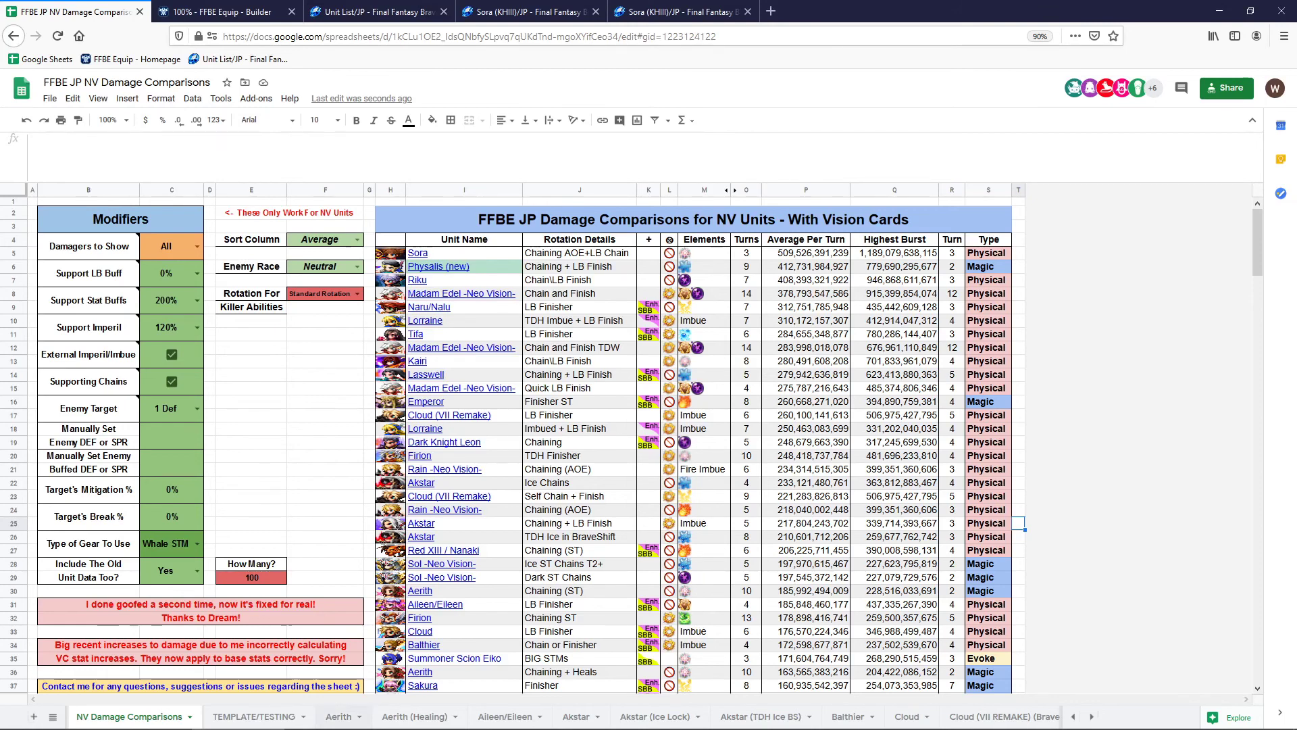
# Return to the TEMPLATE/TESTING sheet and inspect the rotation and Per Cast Ability Mods cells for turns 2 to 5
pyautogui.click(254, 717)
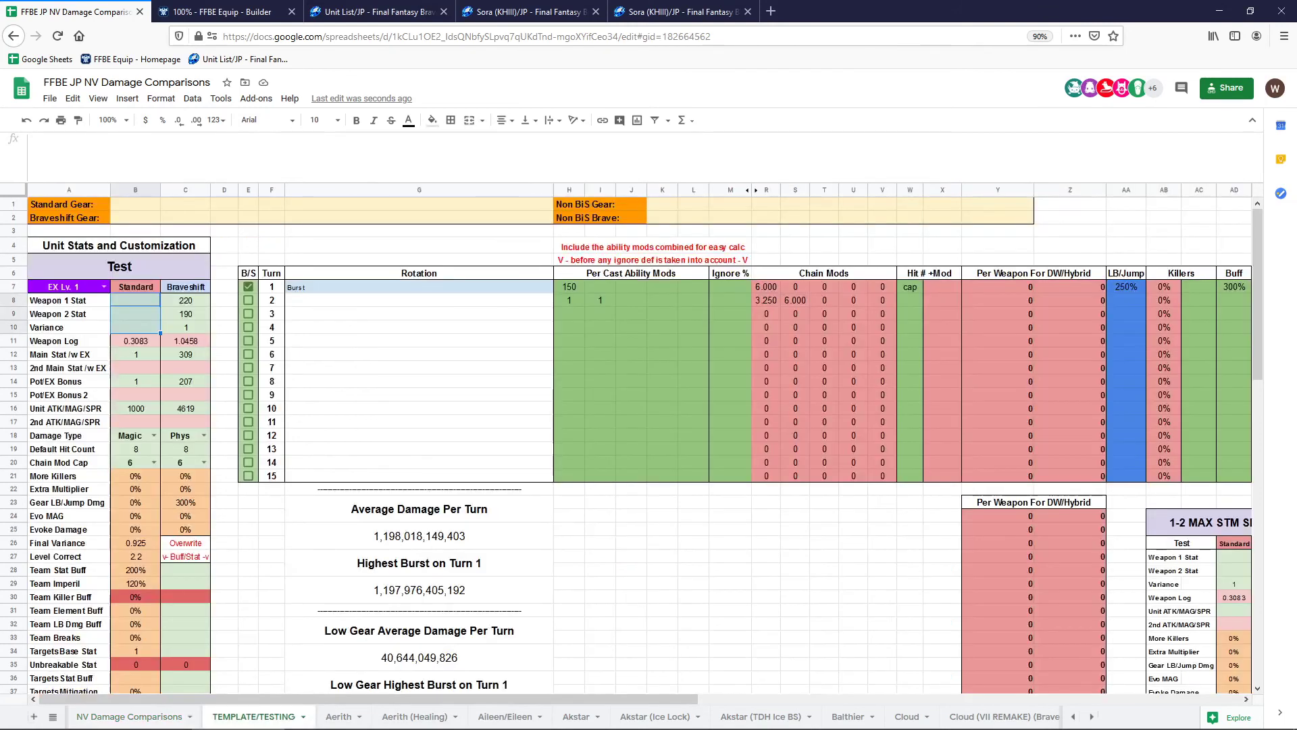
pyautogui.click(460, 313)
pyautogui.moveTo(459, 300); pyautogui.dragTo(662, 340)
pyautogui.click(508, 408)
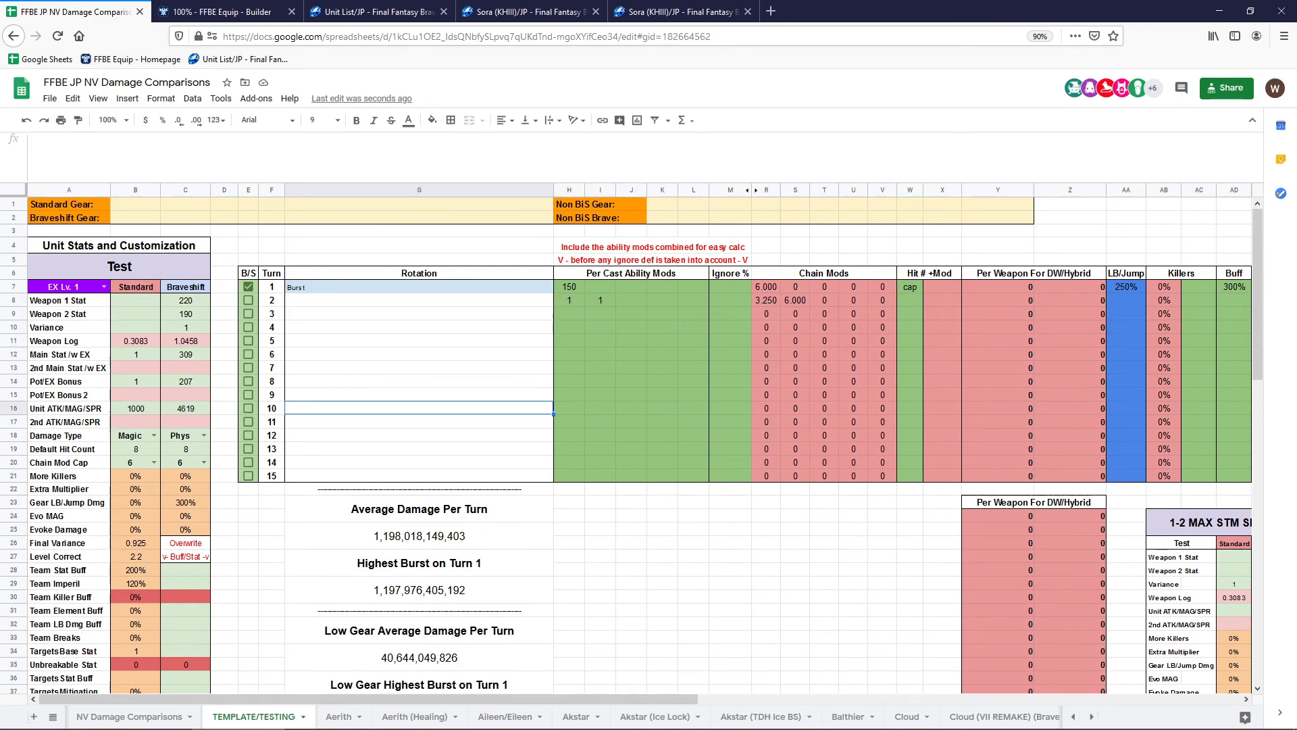
# Copy the turn 1 to 4 rotation and Per Cast Ability Mods from the Balthier sheet into the TEMPLATE/TESTING sheet, starting at turn 1
pyautogui.scroll(-3, 446, 717)
pyautogui.scroll(-1, 478, 717)
pyautogui.click(603, 717)
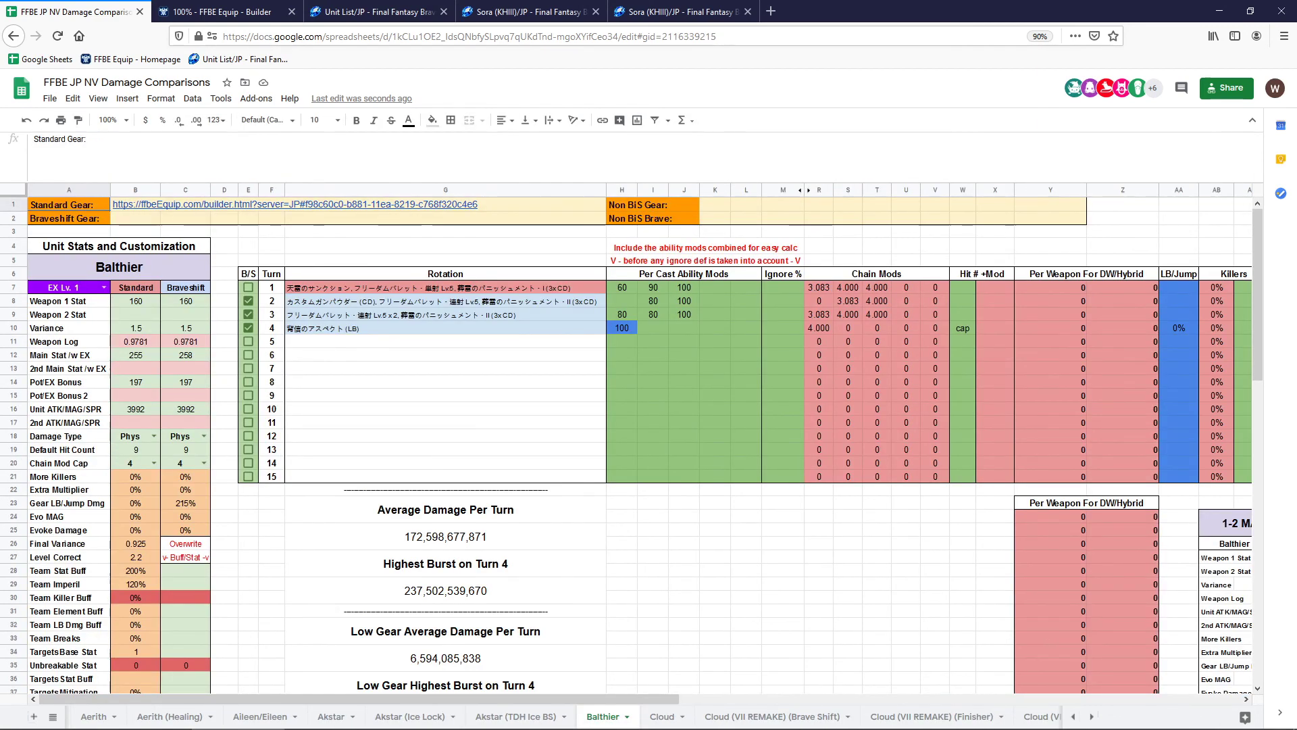
pyautogui.moveTo(446, 288); pyautogui.dragTo(684, 328)
pyautogui.hotkey('ctrl', 'c')
pyautogui.scroll(5, 378, 717)
pyautogui.click(353, 717)
pyautogui.click(419, 287)
pyautogui.hotkey('ctrl', 'v')
pyautogui.click(419, 354)
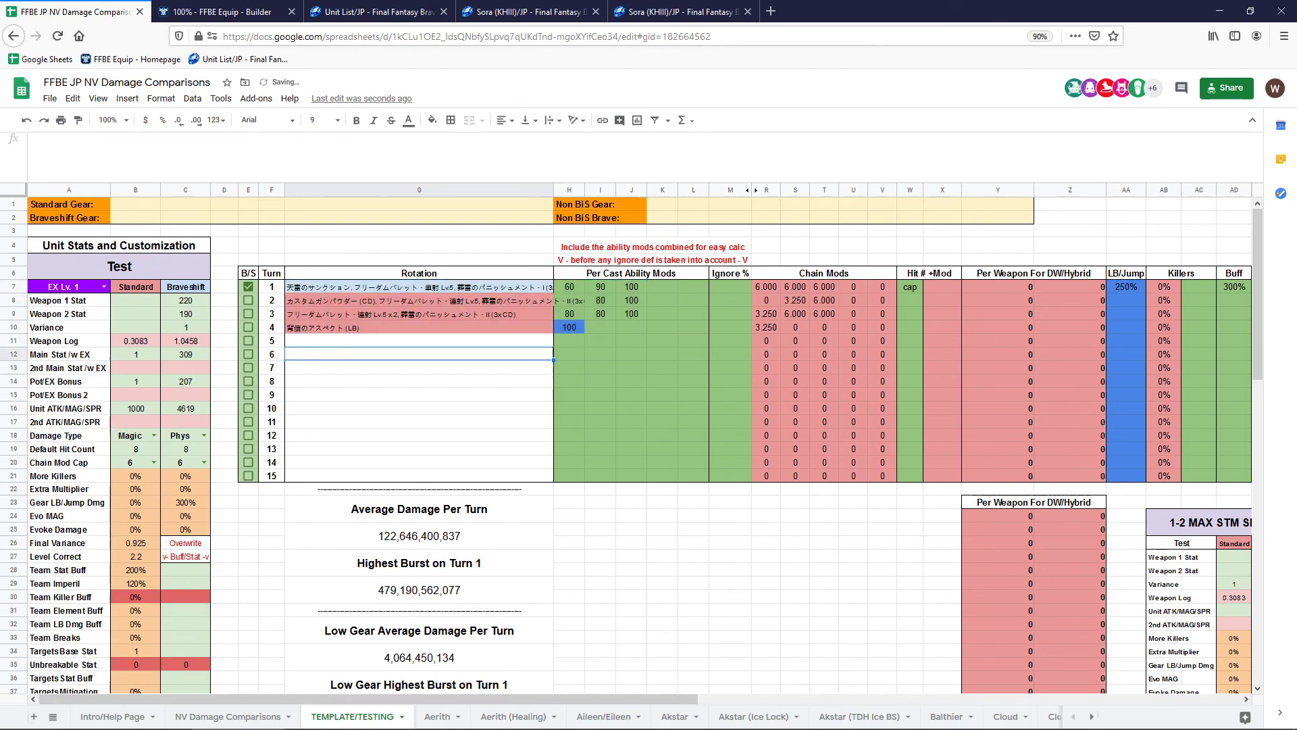
# Clear the LB/Jump value of turn 1 and set turn 4's LB/Jump value to 0%
pyautogui.click(1126, 287)
pyautogui.press('Delete')
pyautogui.click(1126, 314)
pyautogui.click(1126, 328)
pyautogui.write('0')
pyautogui.click(1071, 342)
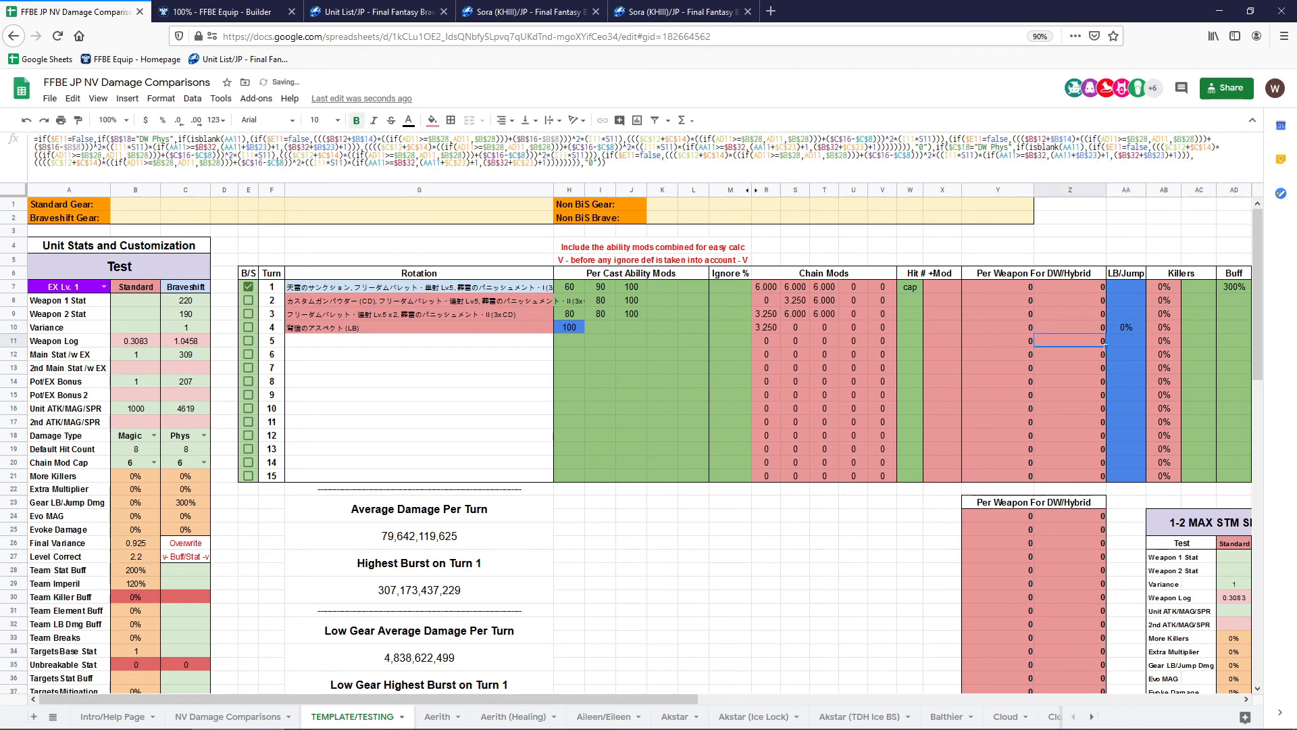
# Inspect the Average Damage Per Turn and Highest Burst results of the test unit
pyautogui.click(663, 556)
pyautogui.click(418, 590)
pyautogui.click(419, 536)
pyautogui.click(419, 590)
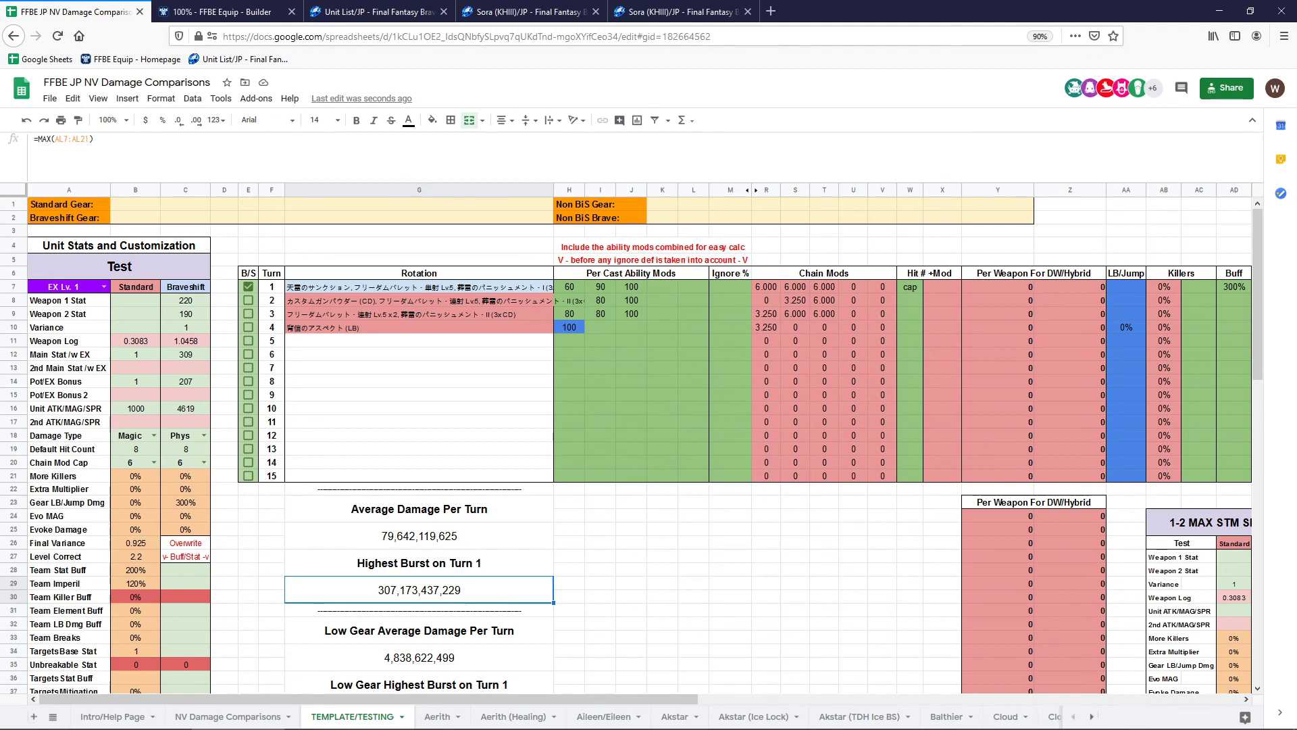
pyautogui.click(272, 516)
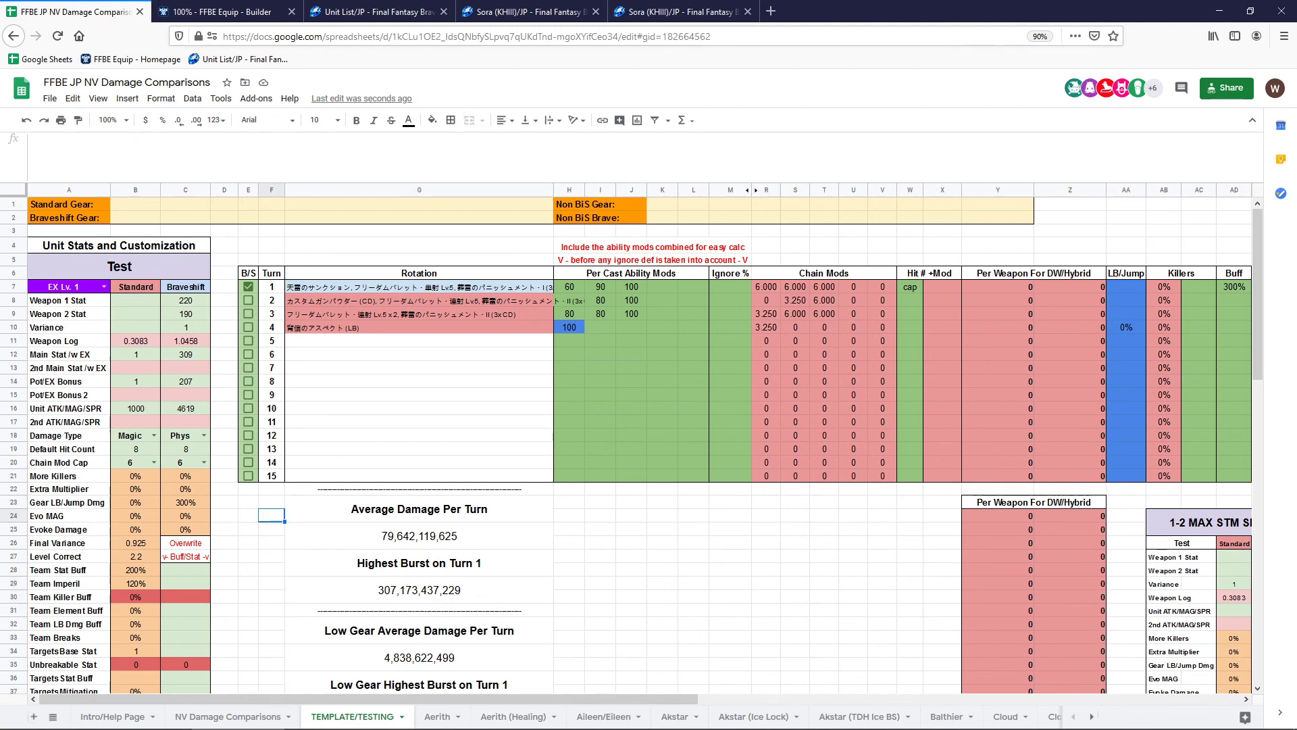